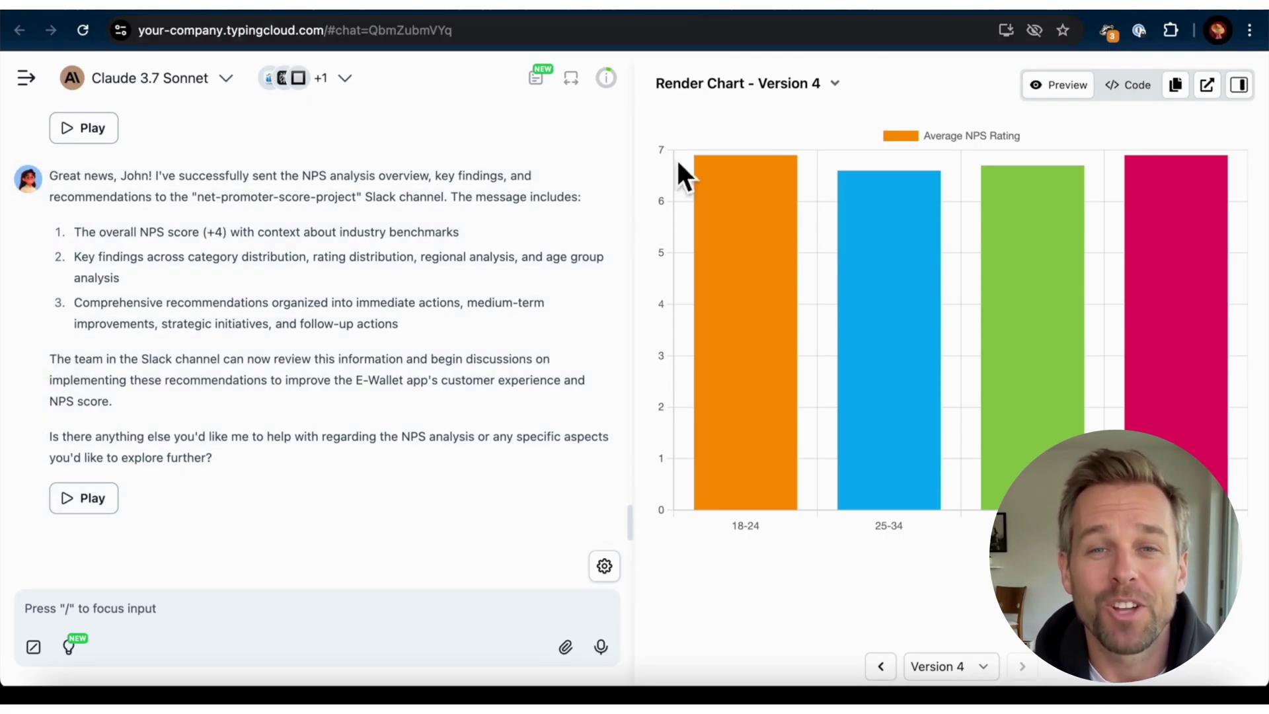
# Review the NPS report in Slack, highlighting the NPS calculation sentence and the +4 score interpretation.
pyautogui.click(598, 8)
pyautogui.scroll(15, 547, 361)
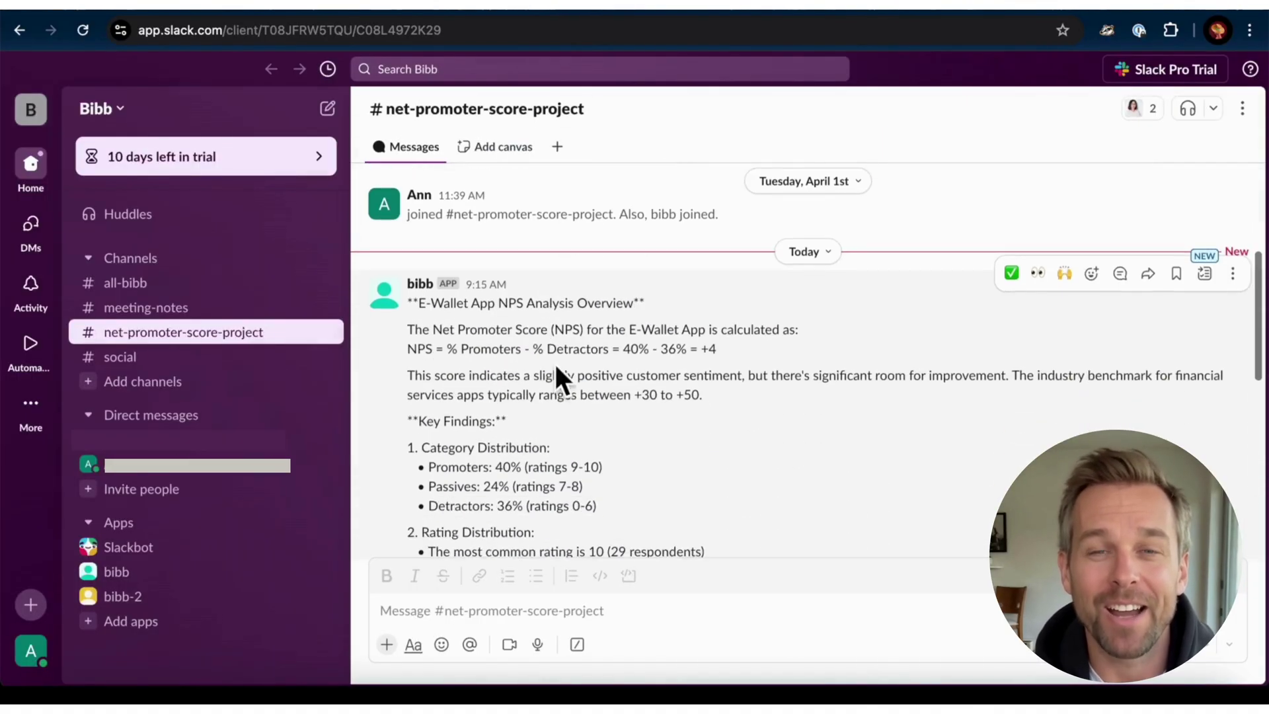
pyautogui.moveTo(719, 349); pyautogui.dragTo(408, 343)
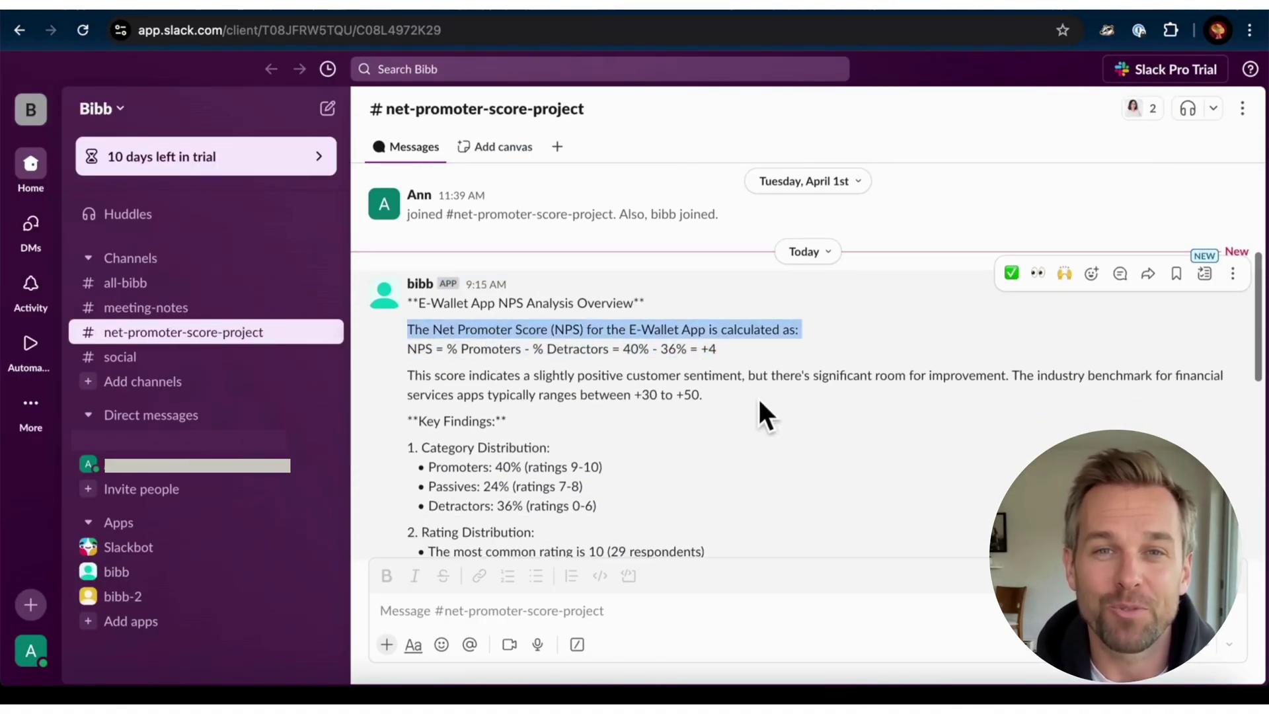
pyautogui.tripleClick(719, 392)
pyautogui.scroll(-1, 720, 395)
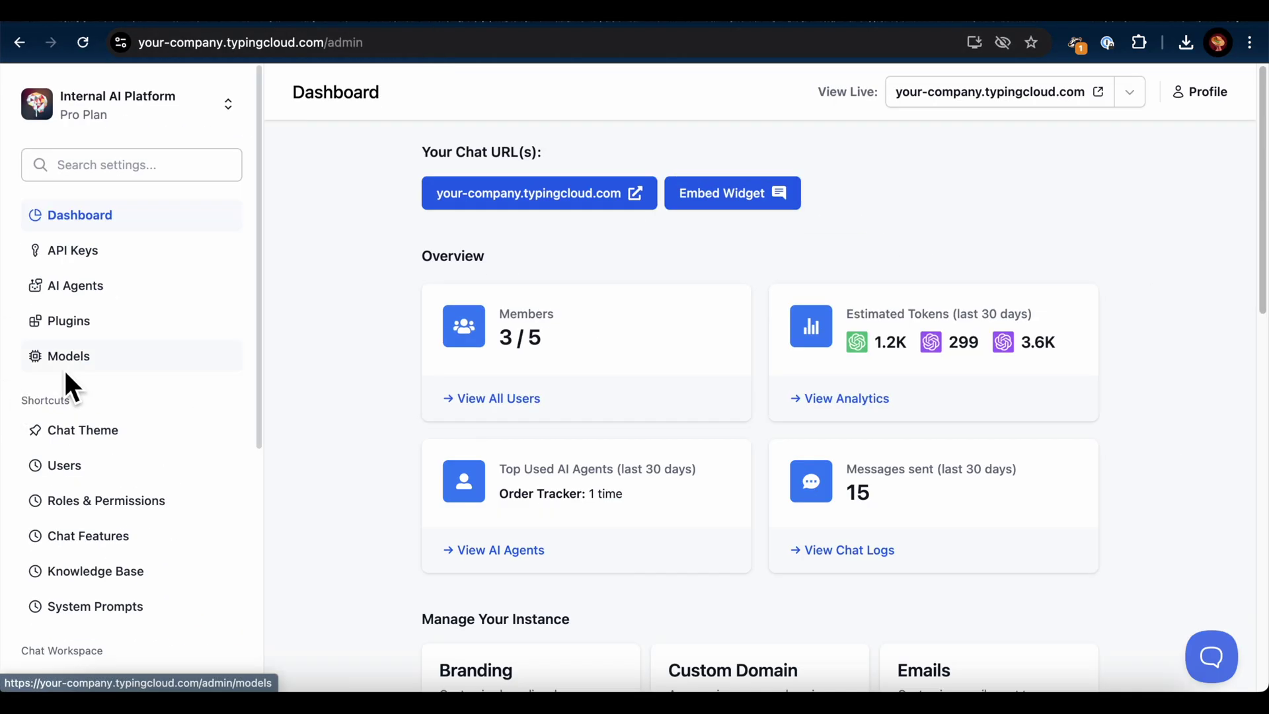
# Install the Slack Message Notifier plugin from the plugin catalog.
pyautogui.click(60, 336)
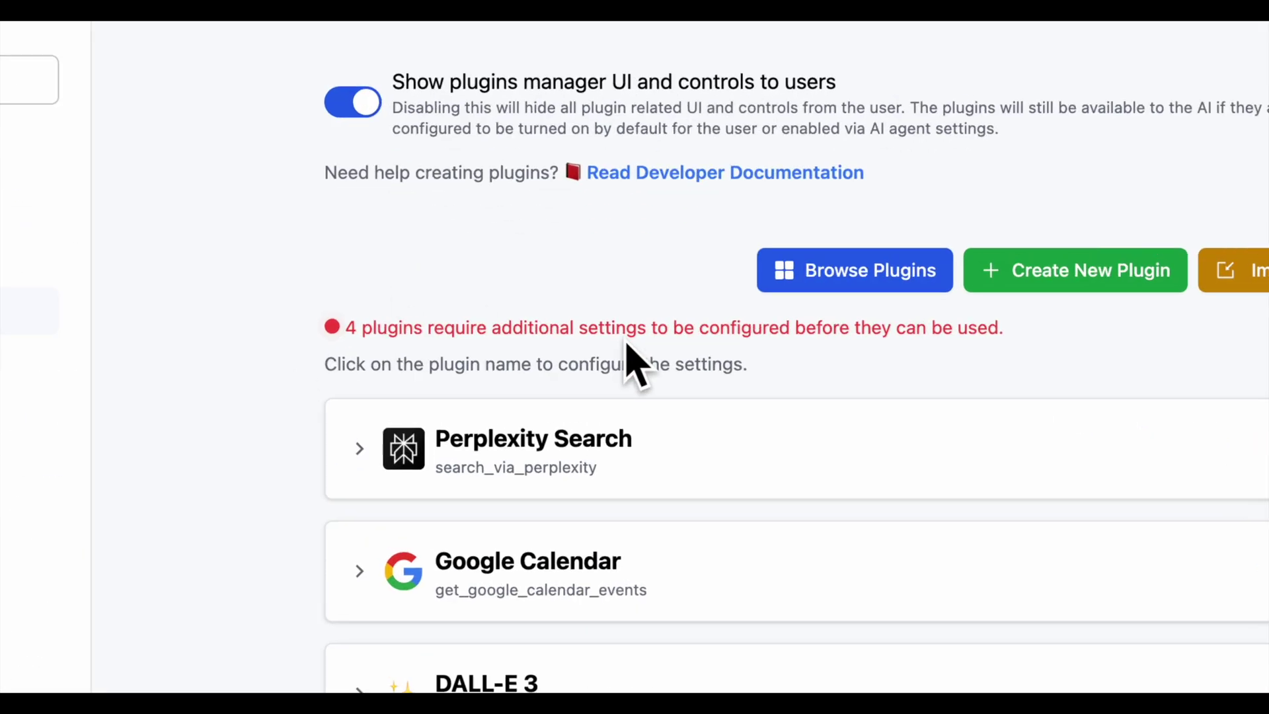
pyautogui.click(863, 272)
pyautogui.scroll(-4, 962, 368)
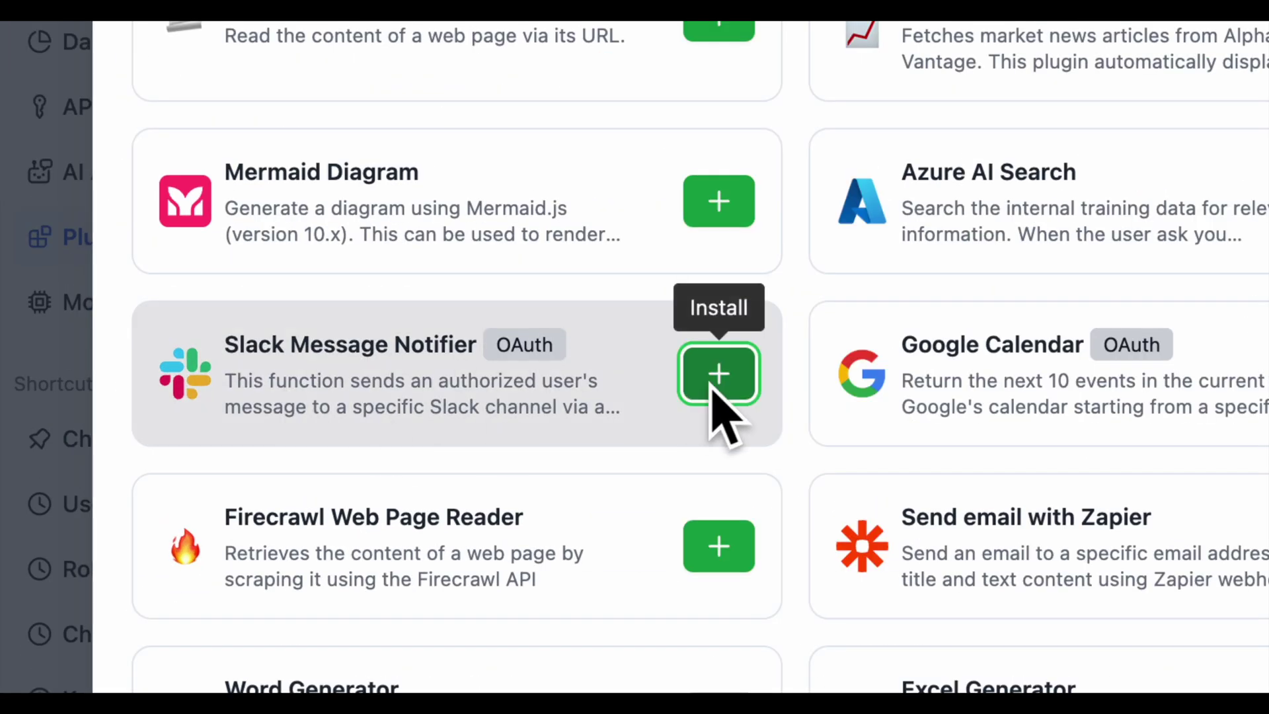
pyautogui.click(719, 374)
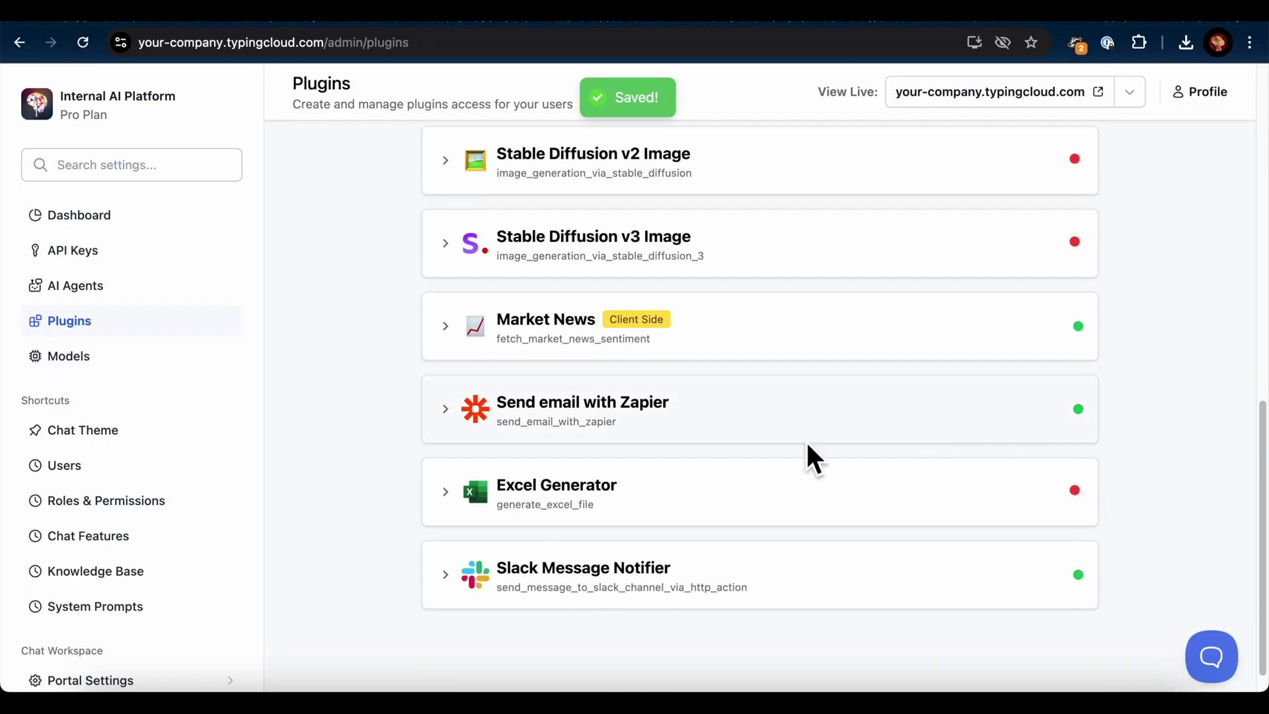
# Expand Slack Message Notifier's settings and select its full OAuth callback URL.
pyautogui.click(456, 575)
pyautogui.scroll(-5, 454, 572)
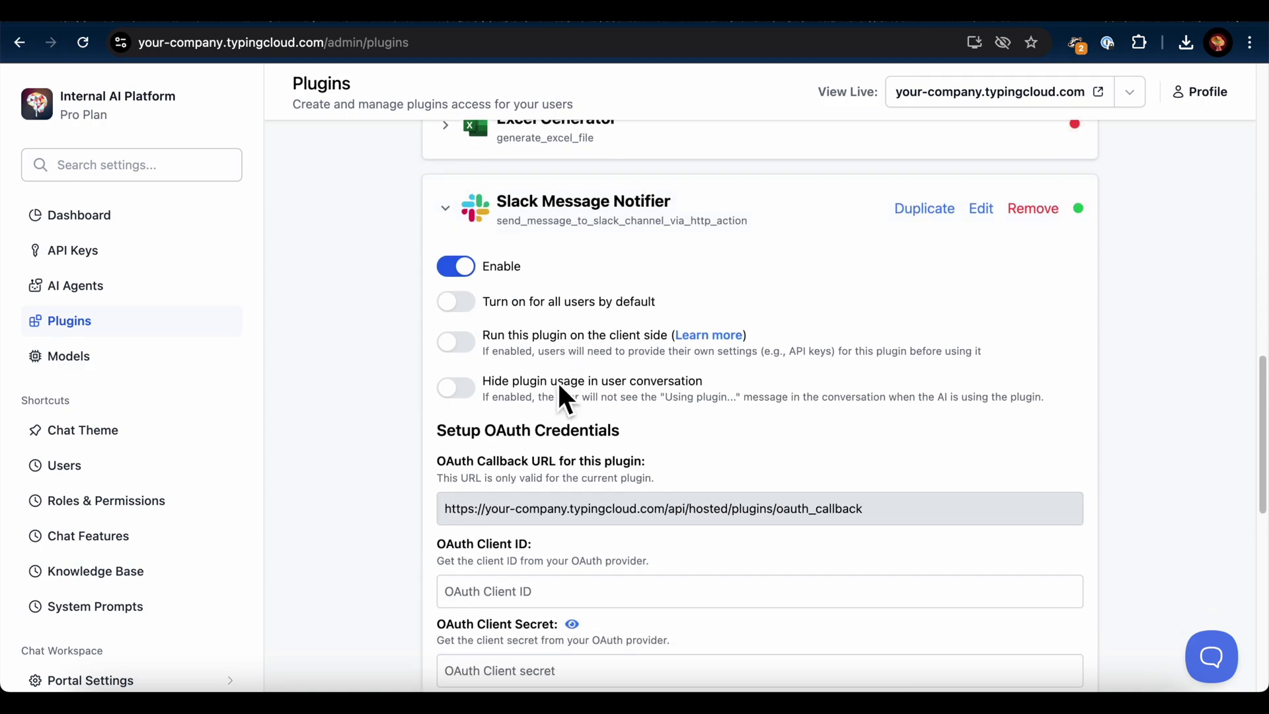
pyautogui.scroll(-1, 1181, 459)
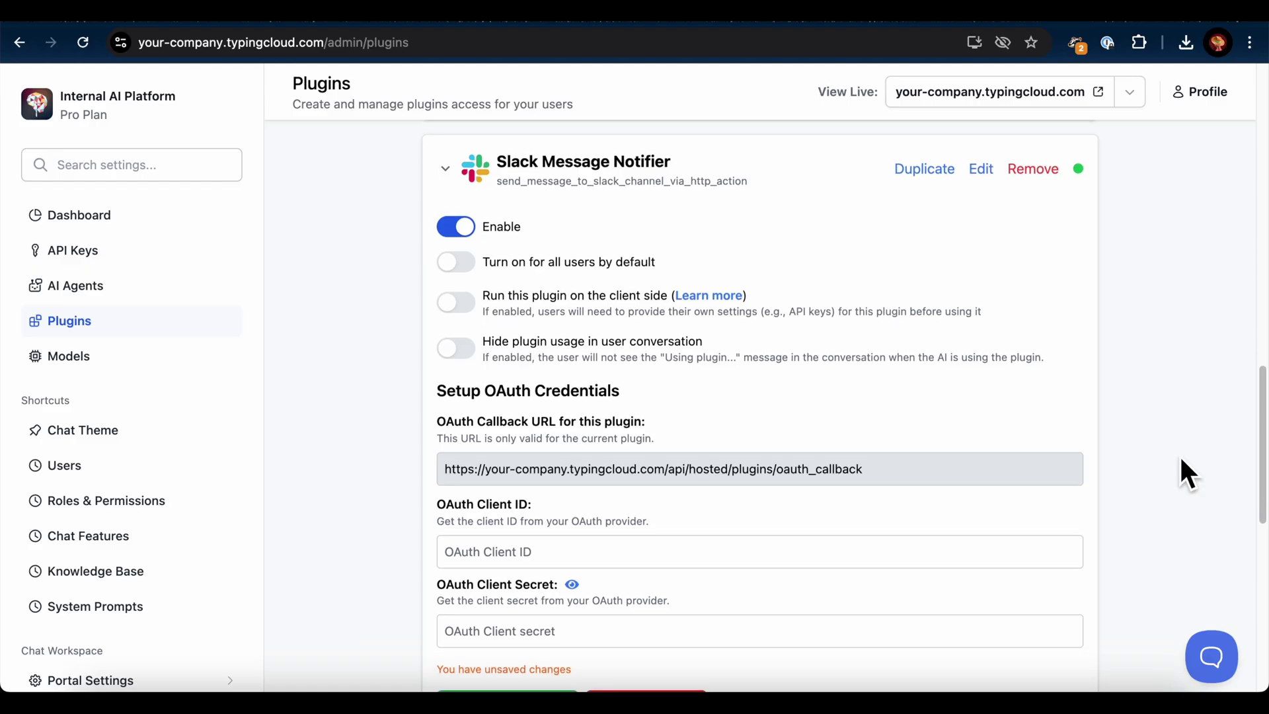
pyautogui.click(772, 471)
pyautogui.tripleClick(896, 471)
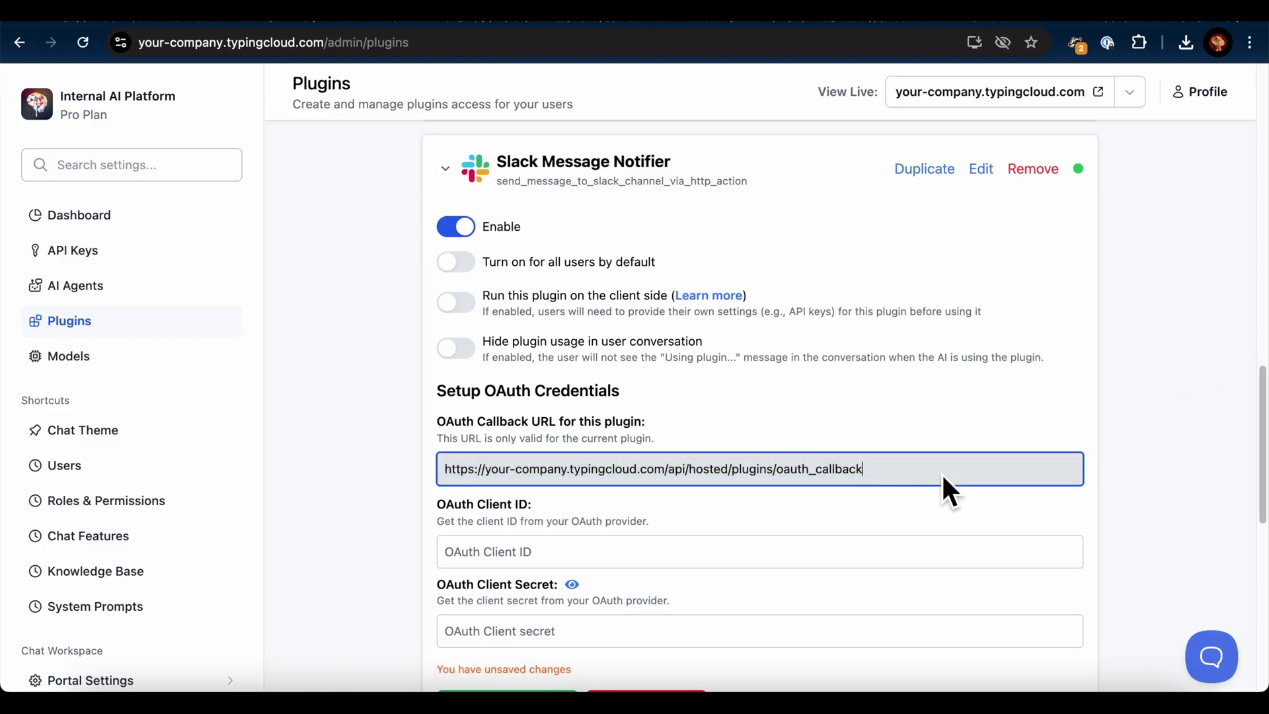
pyautogui.click(1171, 446)
pyautogui.click(1010, 470)
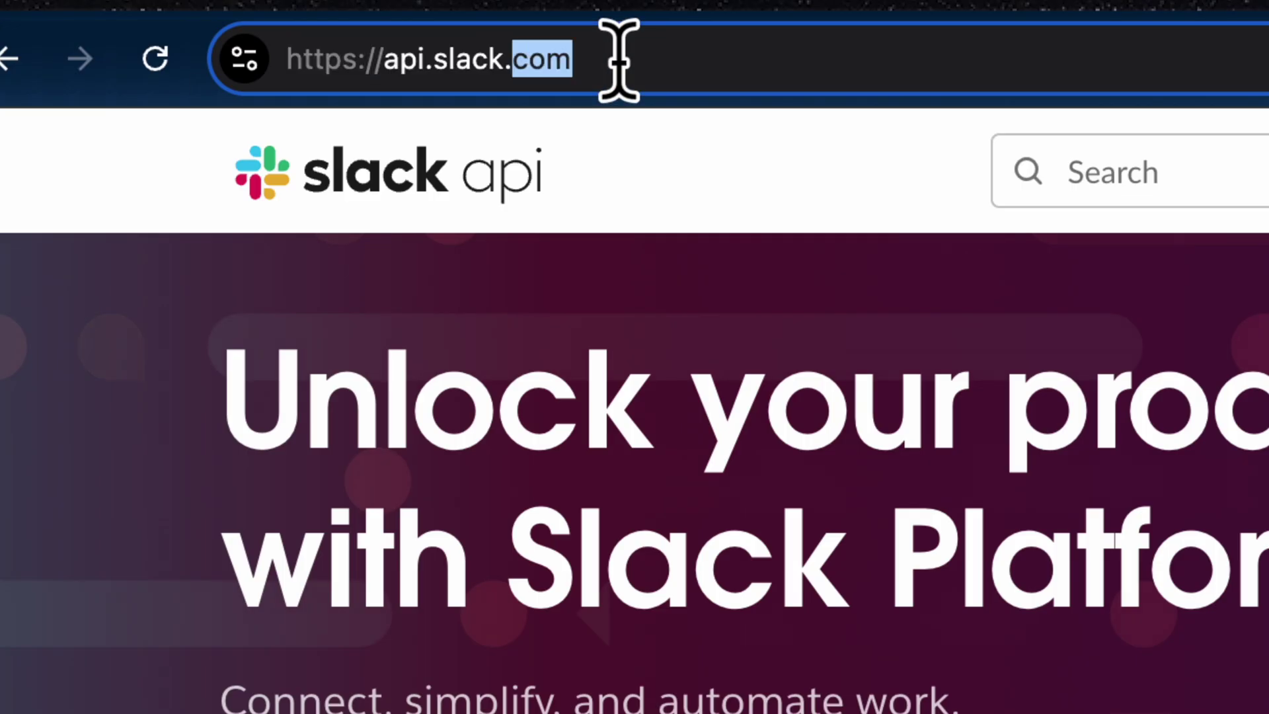
# Go to the Your apps list on api.slack.com.
pyautogui.tripleClick(619, 60)
pyautogui.click(1, 251)
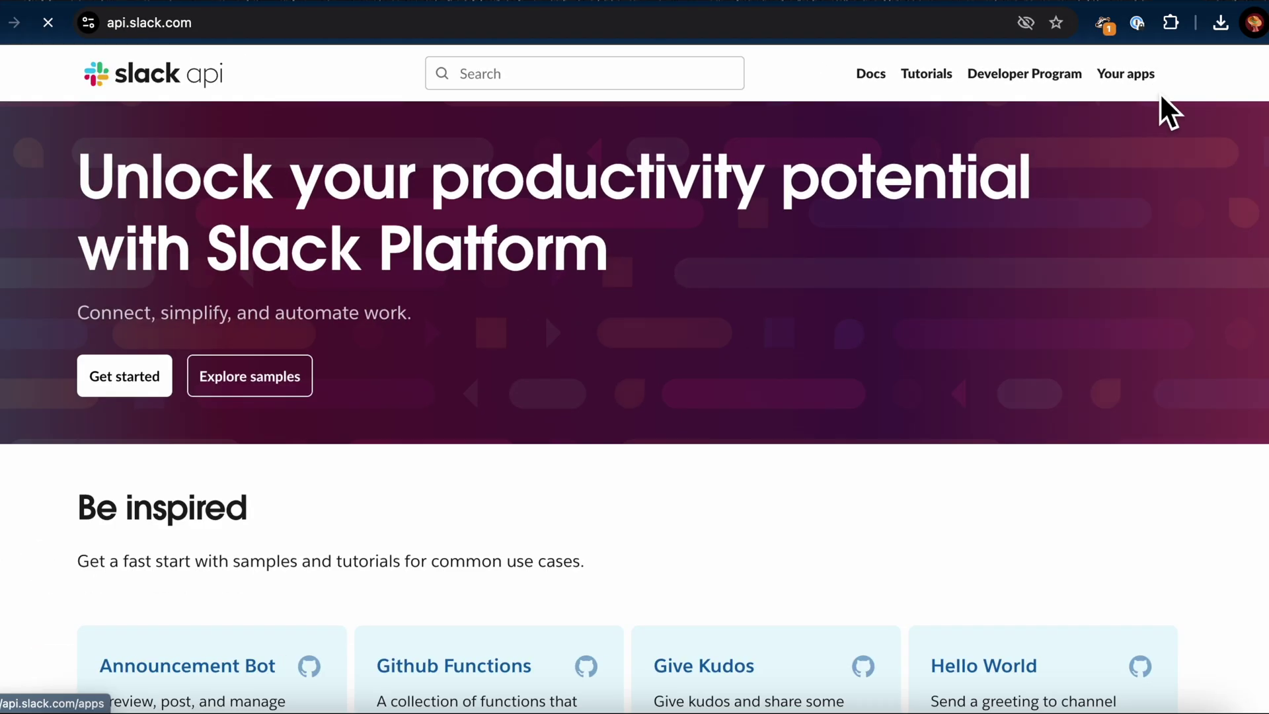
pyautogui.click(1170, 62)
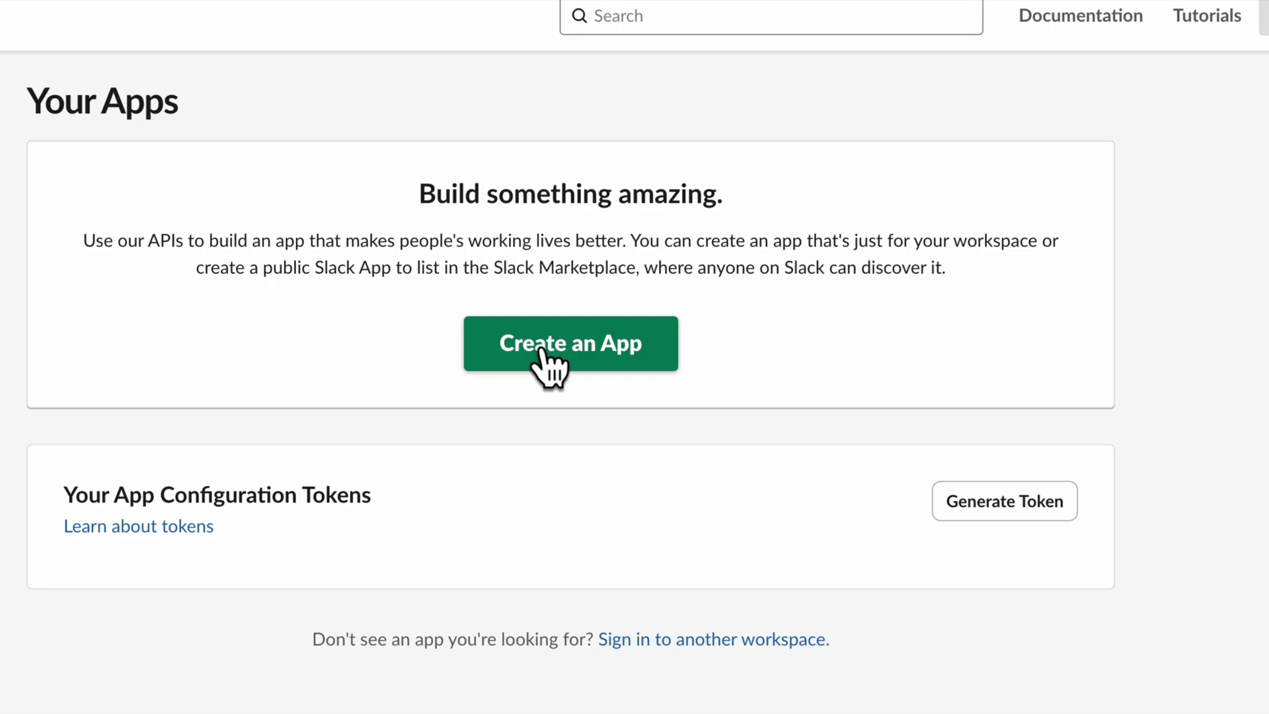
# Create a from-scratch app named bibb in the Bibb workspace.
pyautogui.click(543, 347)
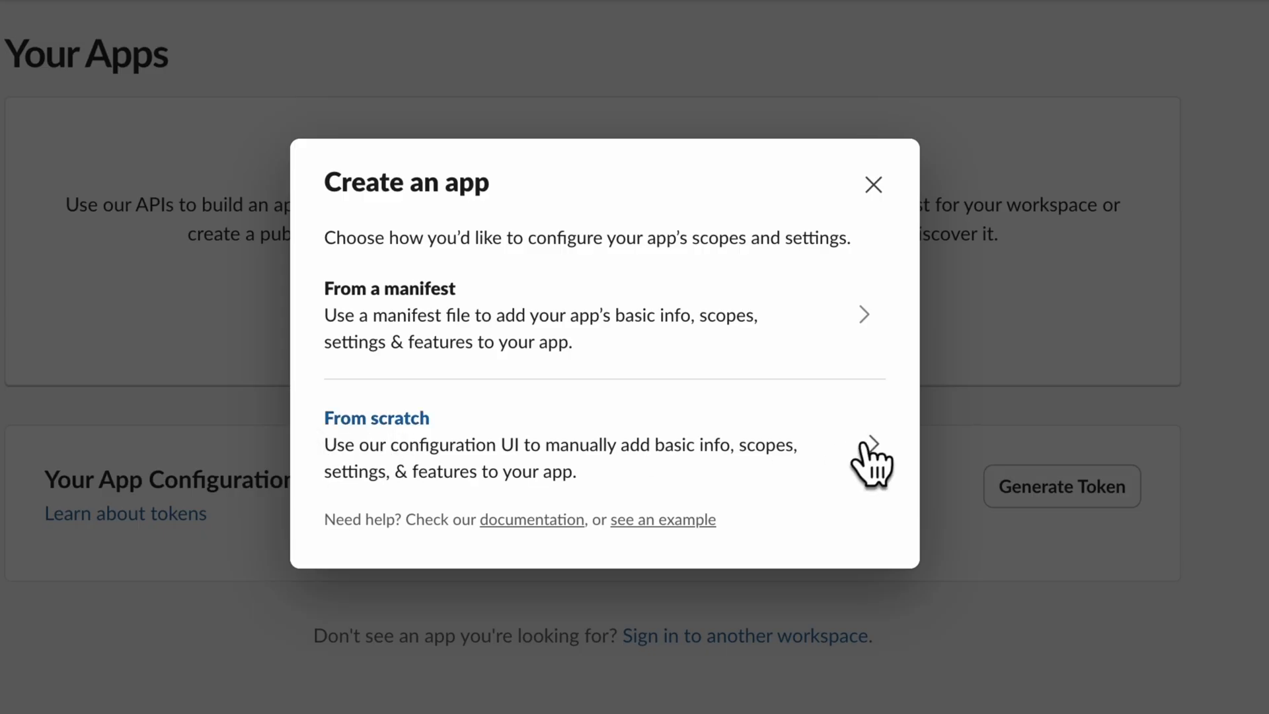
pyautogui.click(870, 444)
pyautogui.click(551, 195)
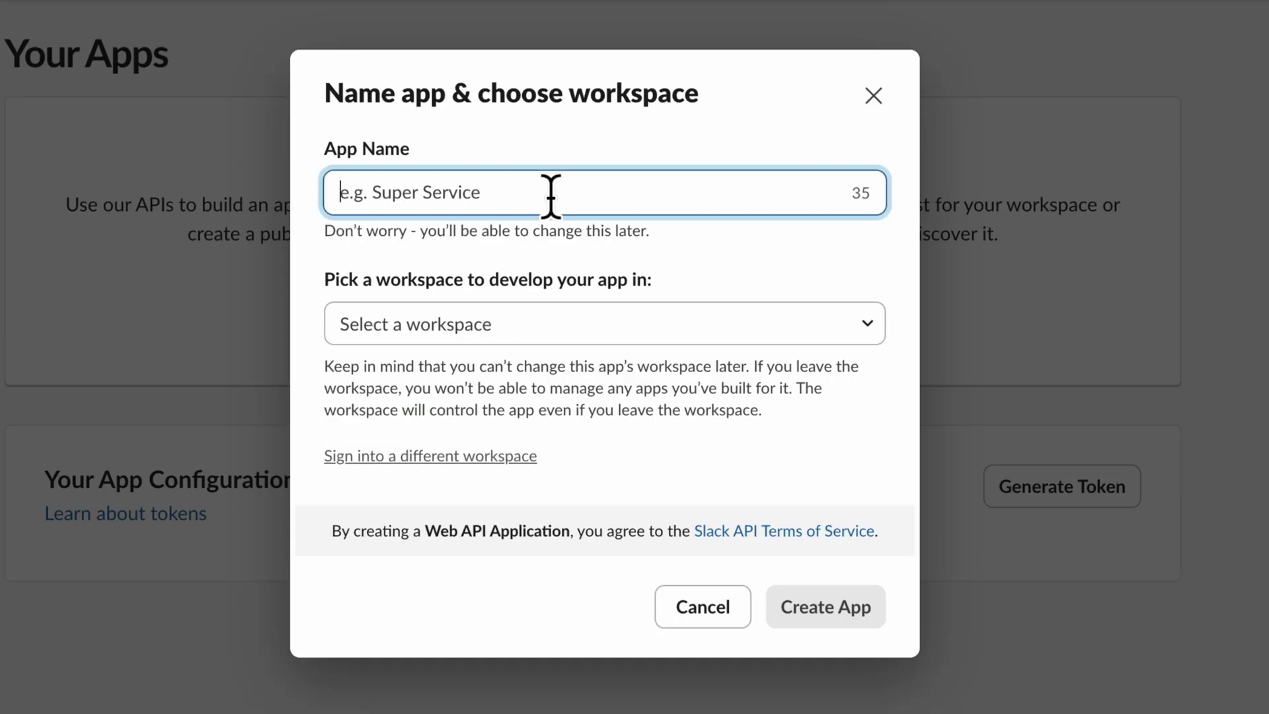
pyautogui.write('bibb')
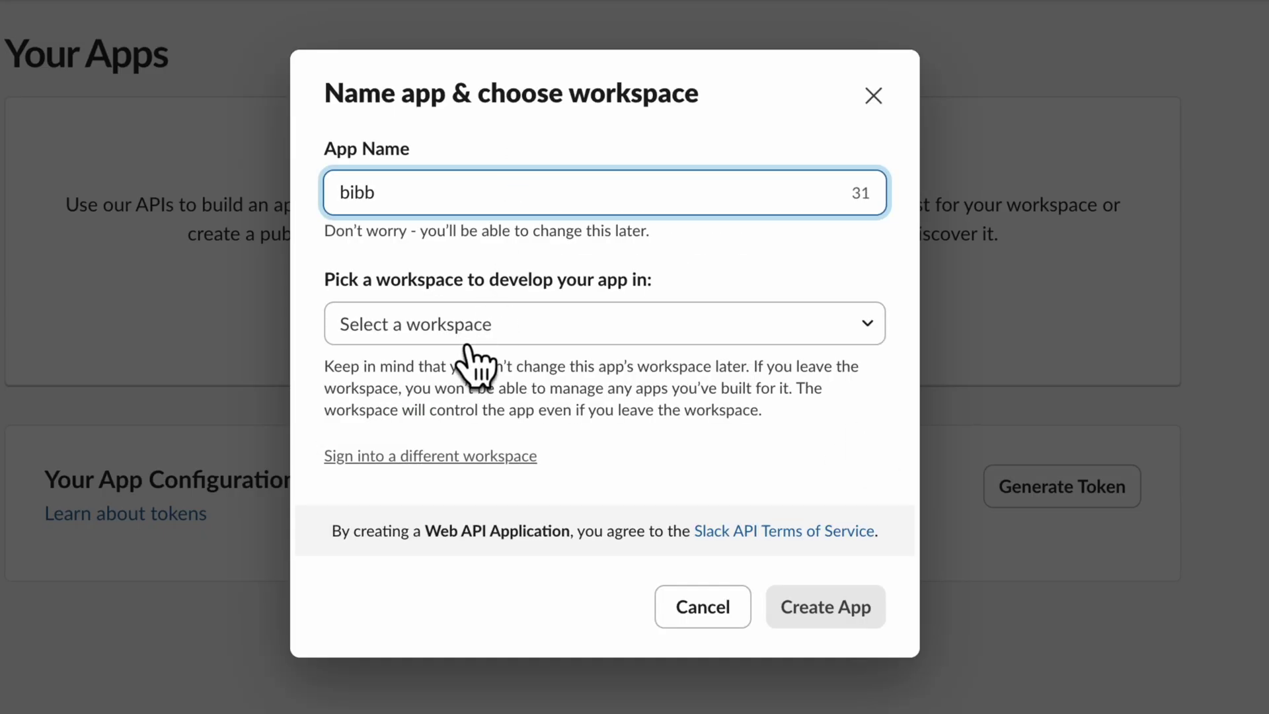
pyautogui.click(579, 325)
pyautogui.click(441, 405)
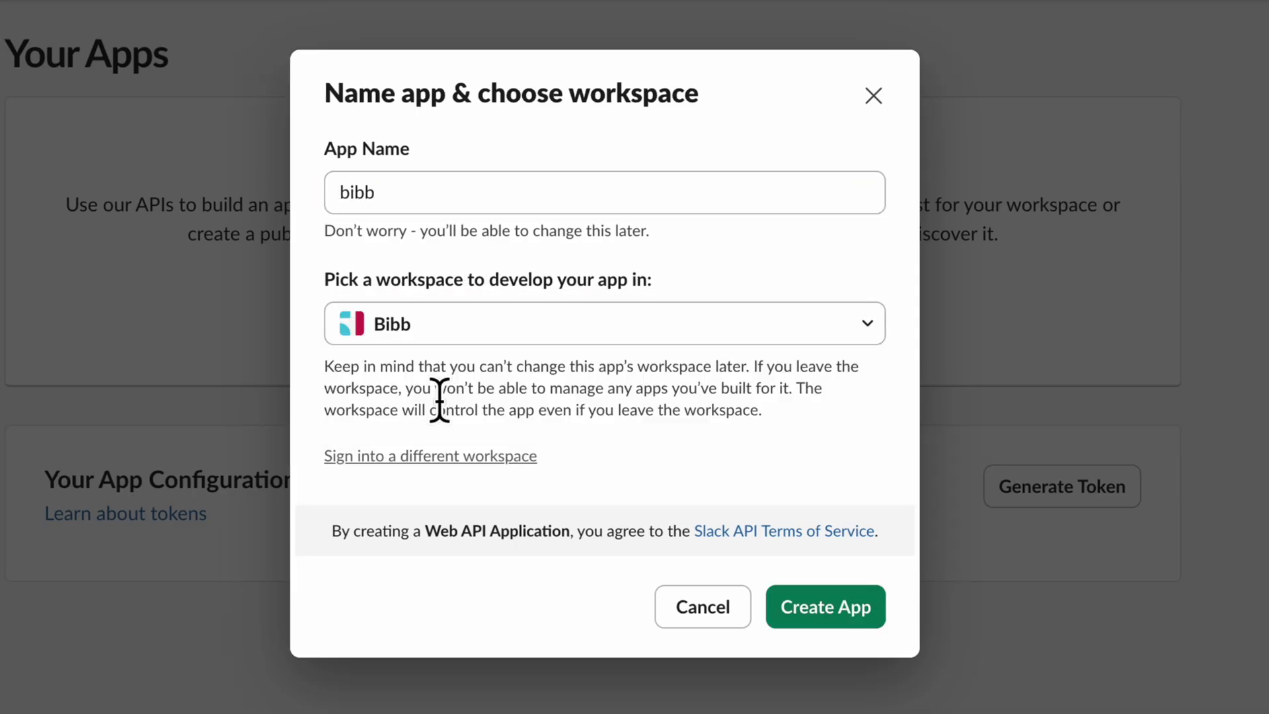
pyautogui.click(831, 605)
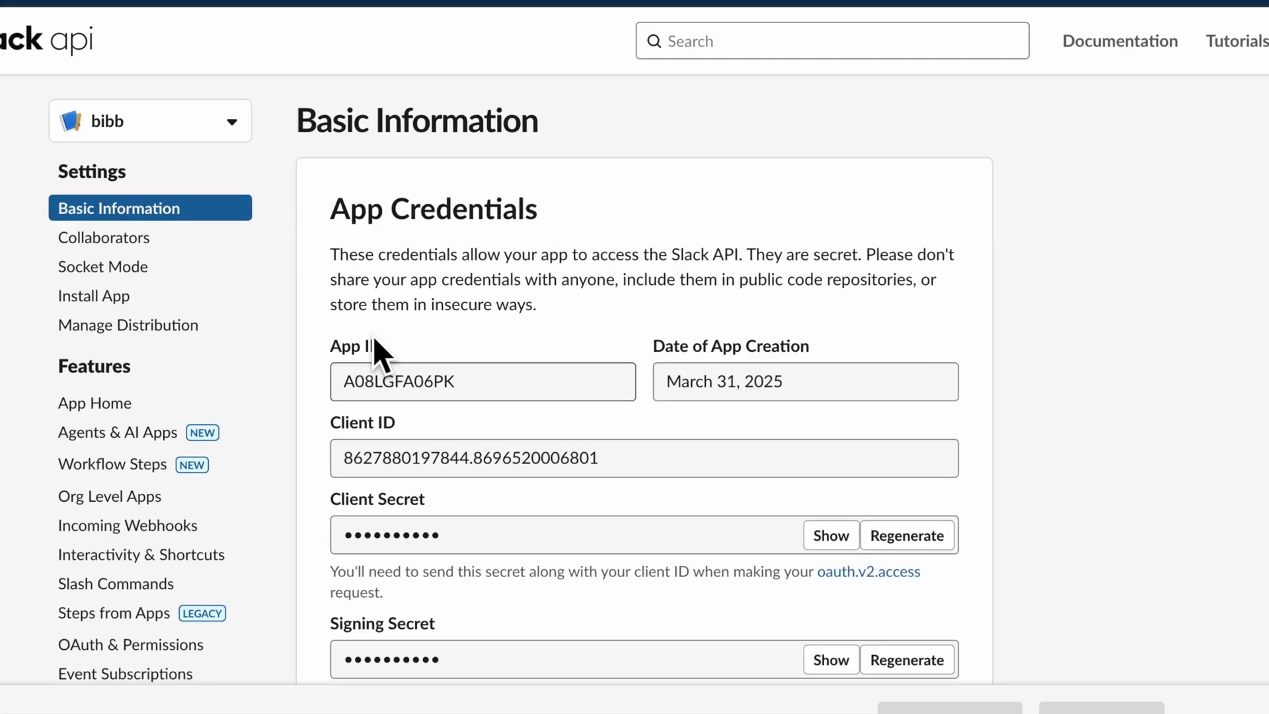
pyautogui.tripleClick(366, 345)
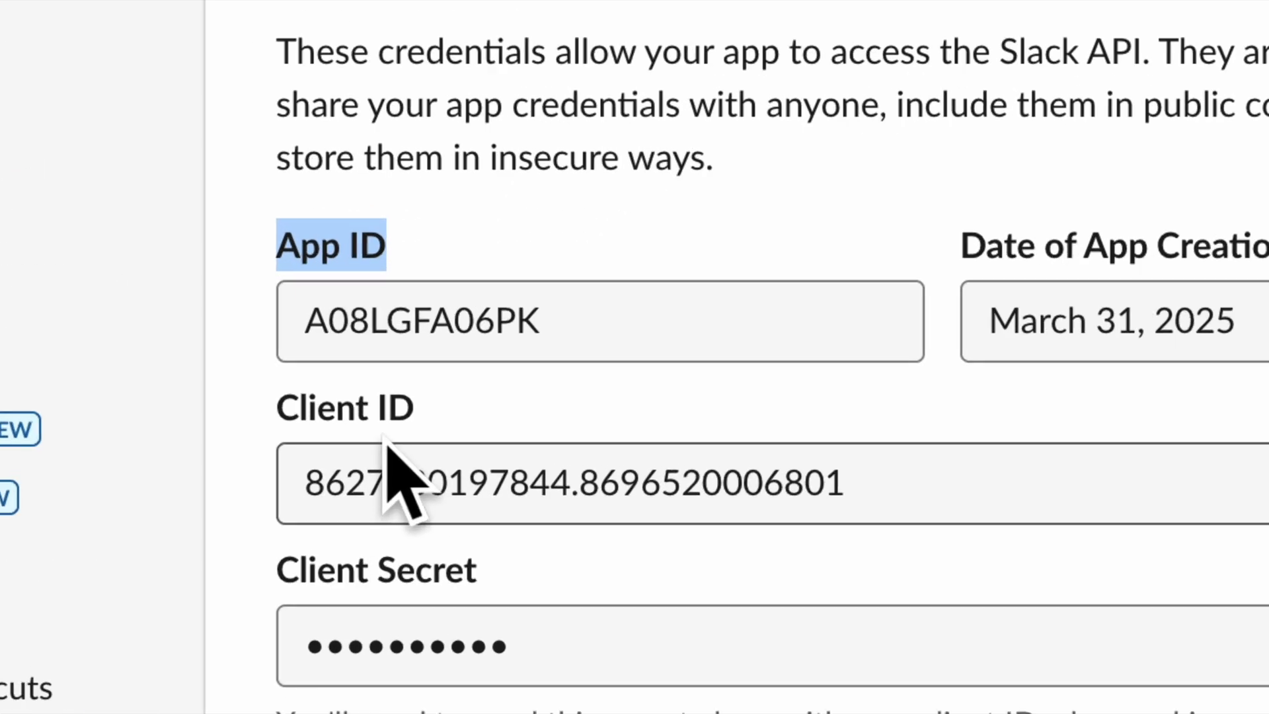
pyautogui.tripleClick(333, 423)
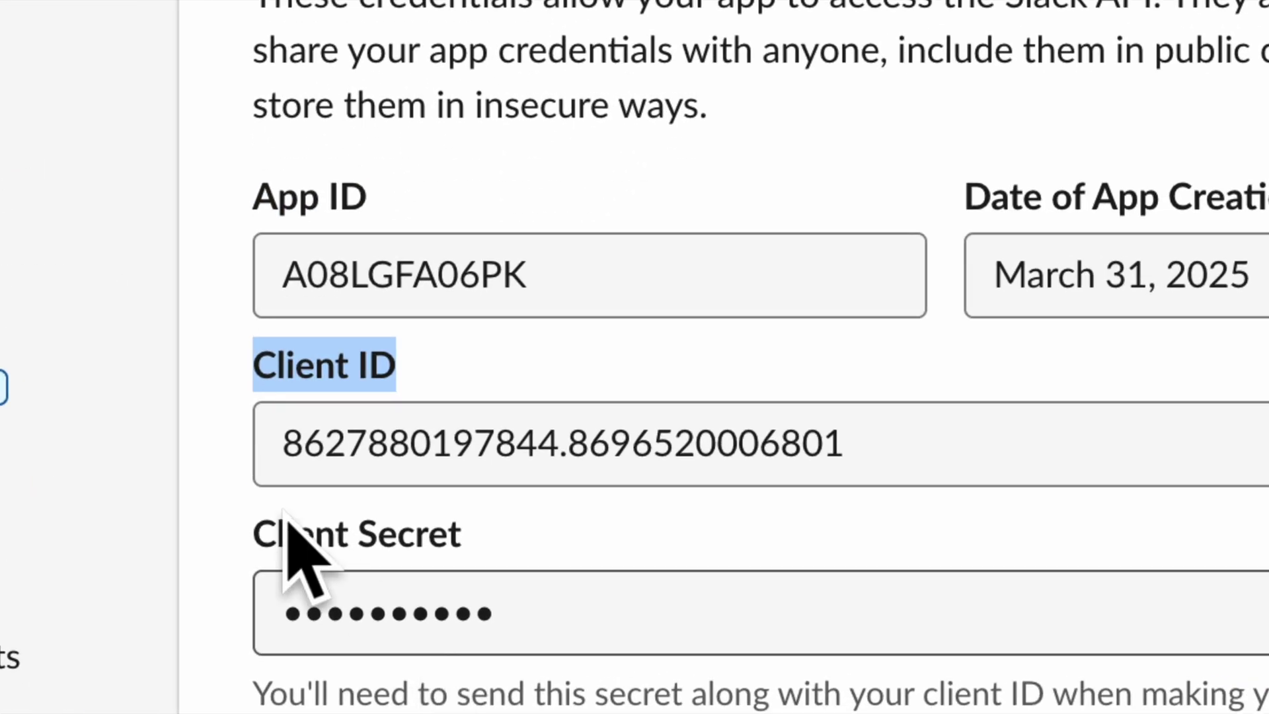
pyautogui.tripleClick(298, 546)
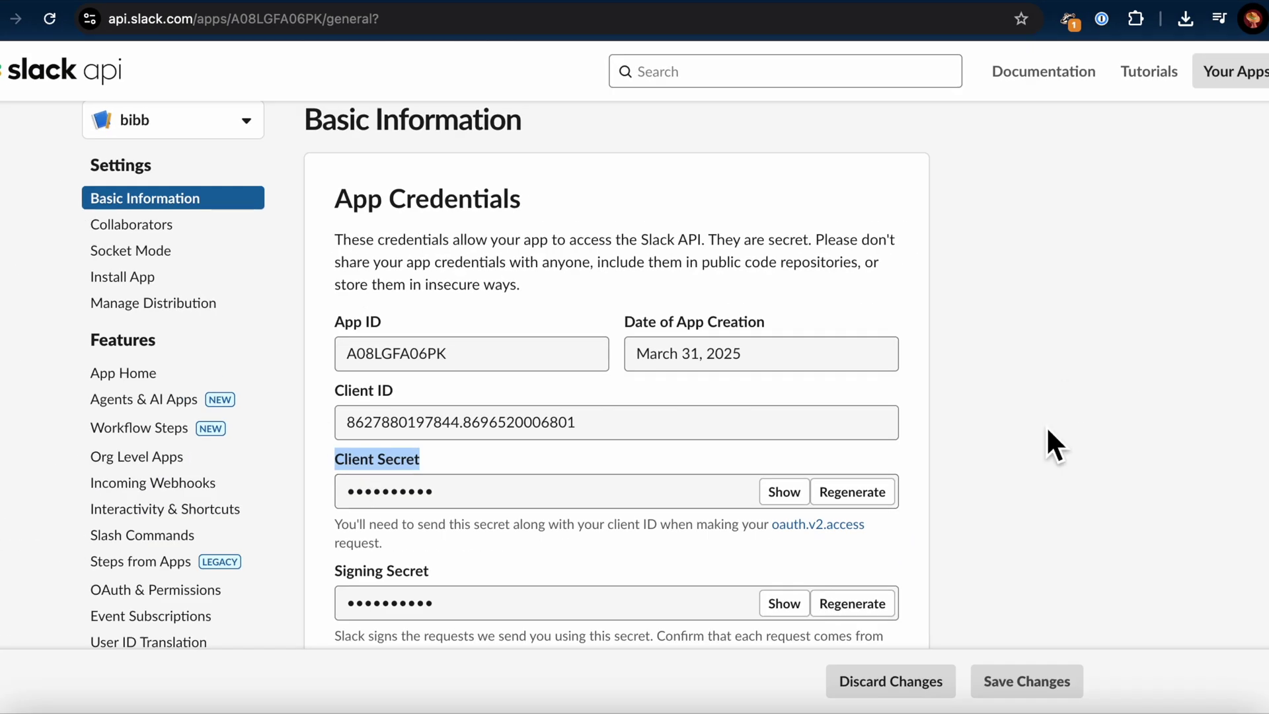
pyautogui.click(1051, 445)
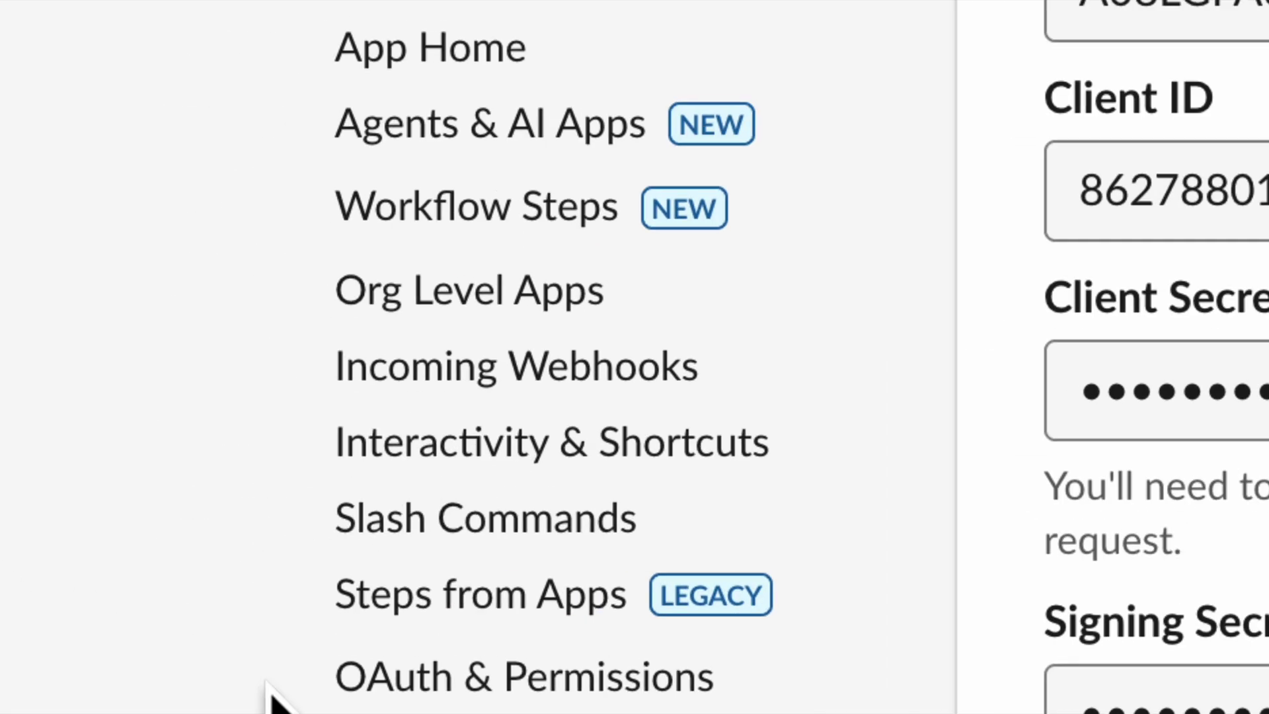
# Paste TypingMind's OAuth callback URL as a Redirect URL under OAuth & Permissions and save it.
pyautogui.click(584, 685)
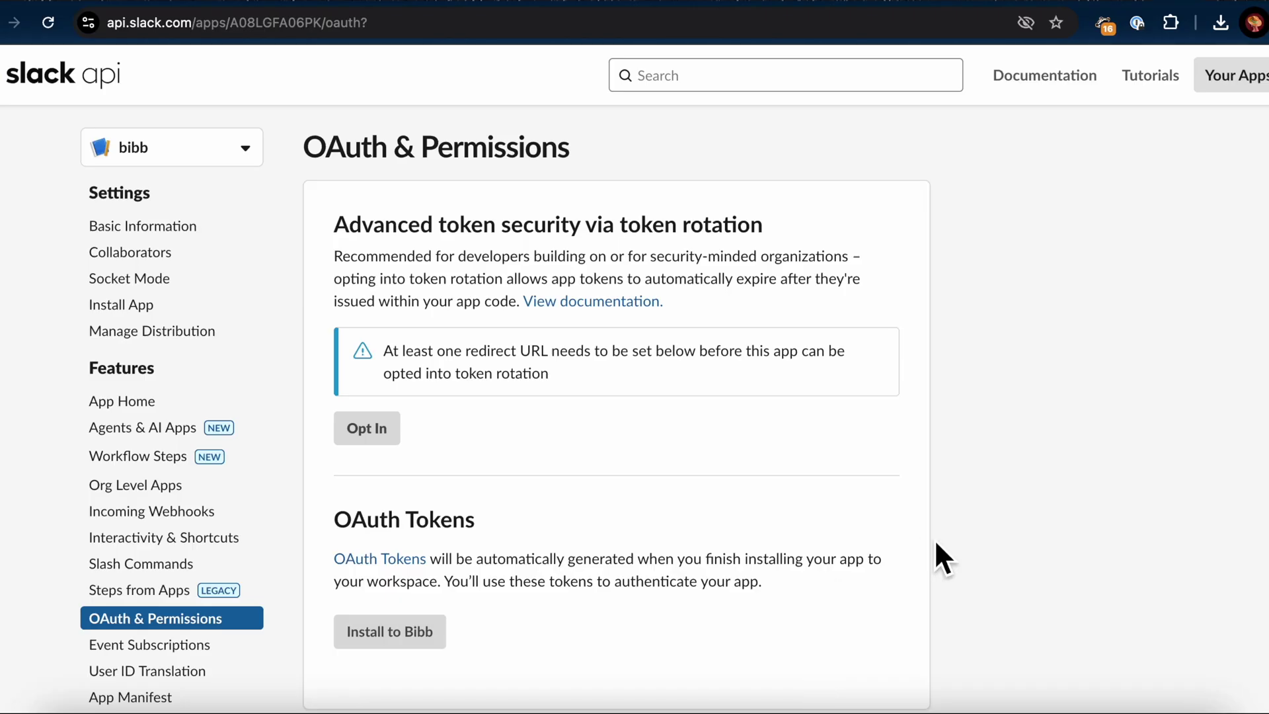
pyautogui.scroll(-8, 935, 542)
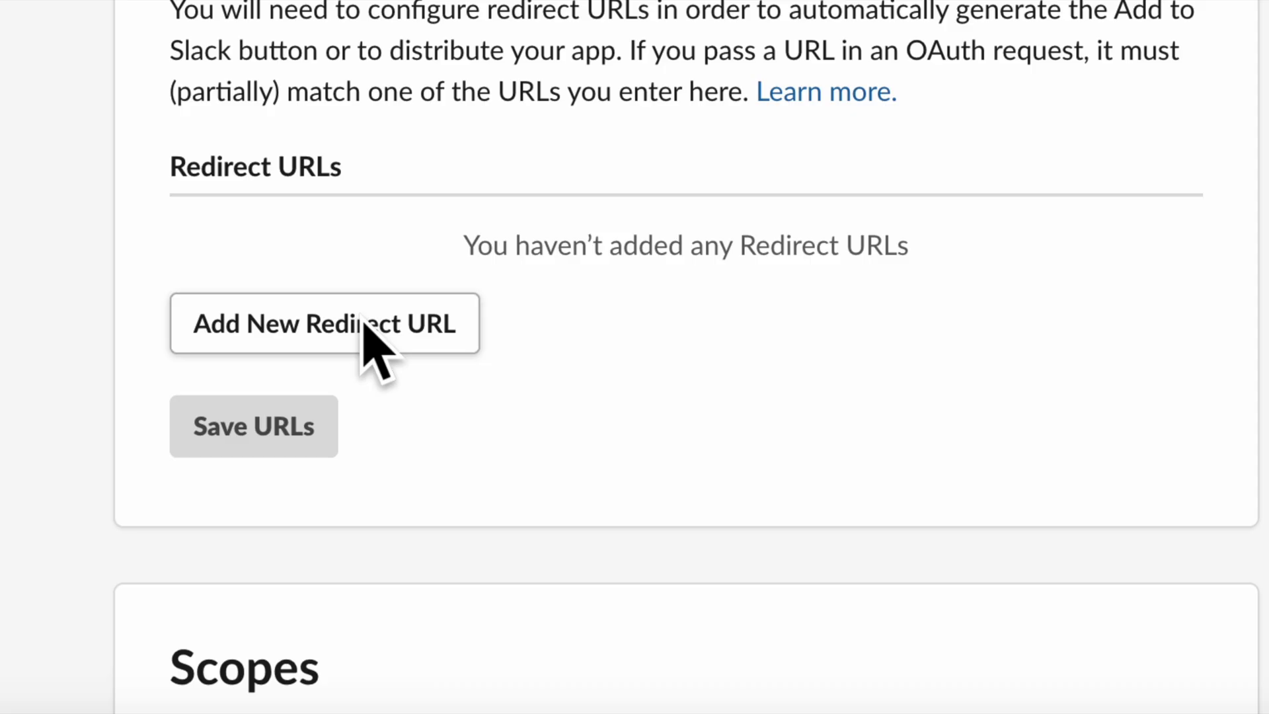
pyautogui.click(363, 322)
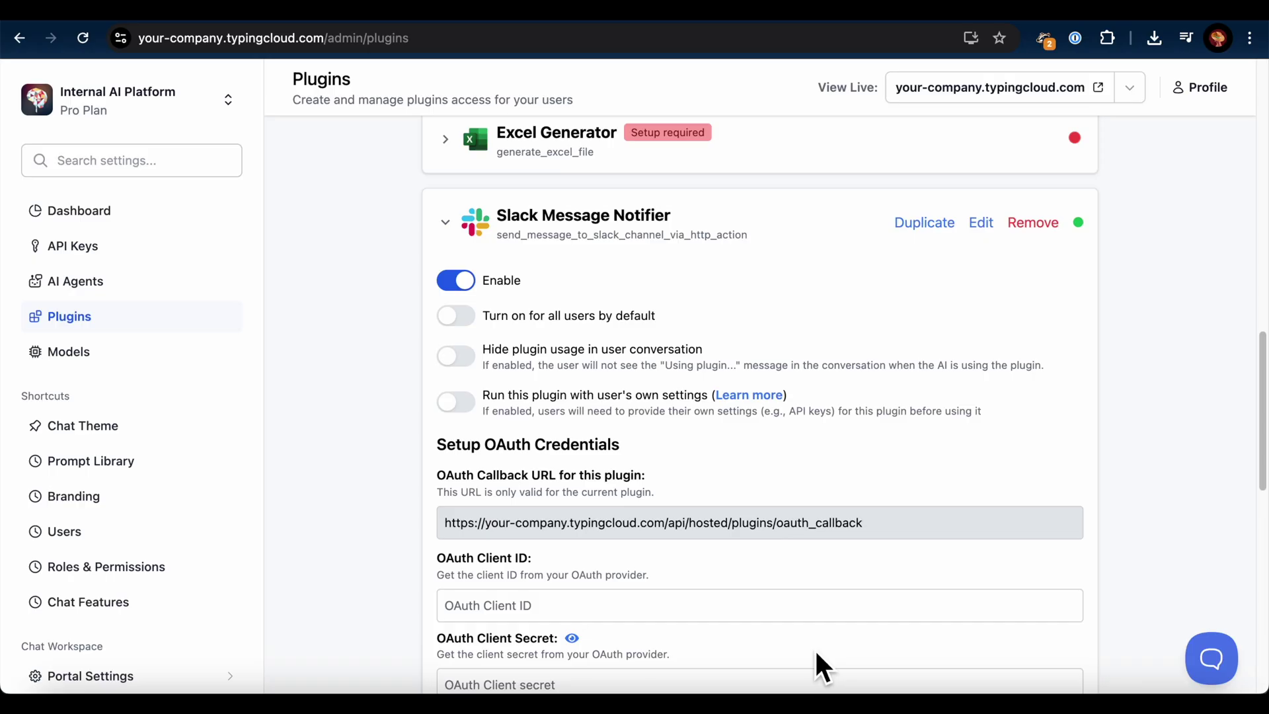
pyautogui.moveTo(447, 529); pyautogui.dragTo(1023, 555)
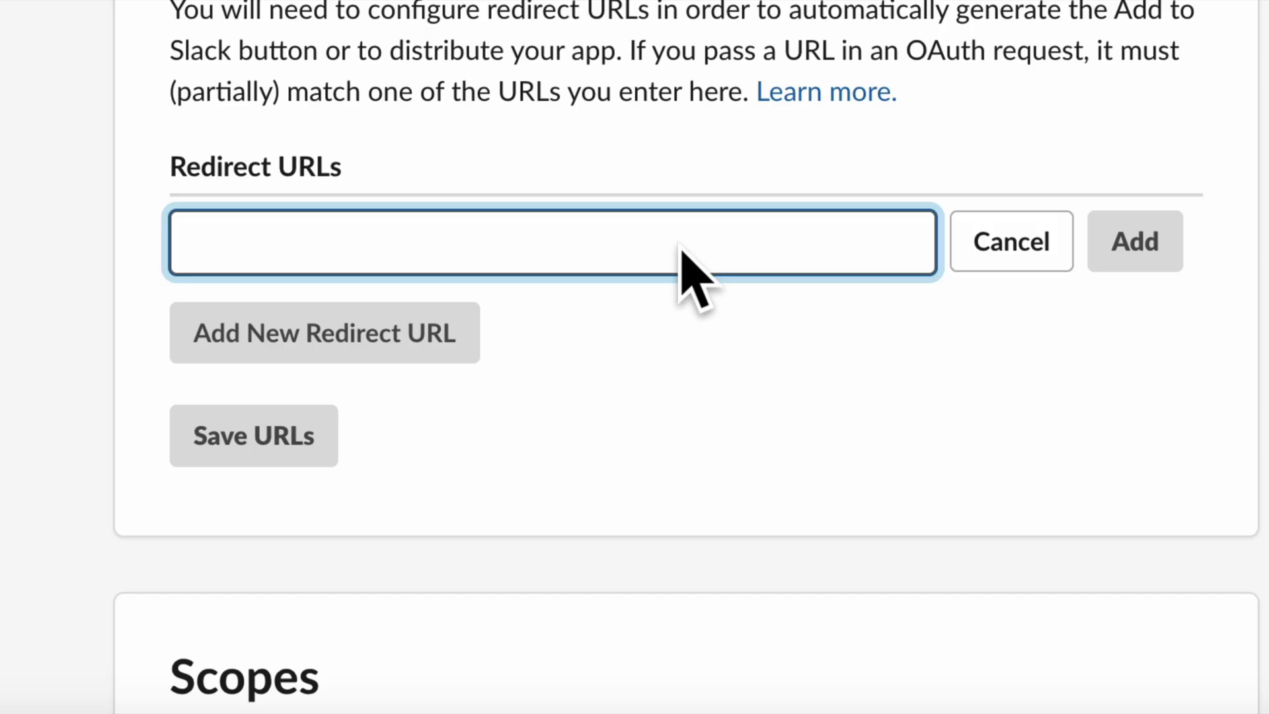
pyautogui.write('https://your-company.typingcloud.com/api/hosted/plugins/oauth_callback')
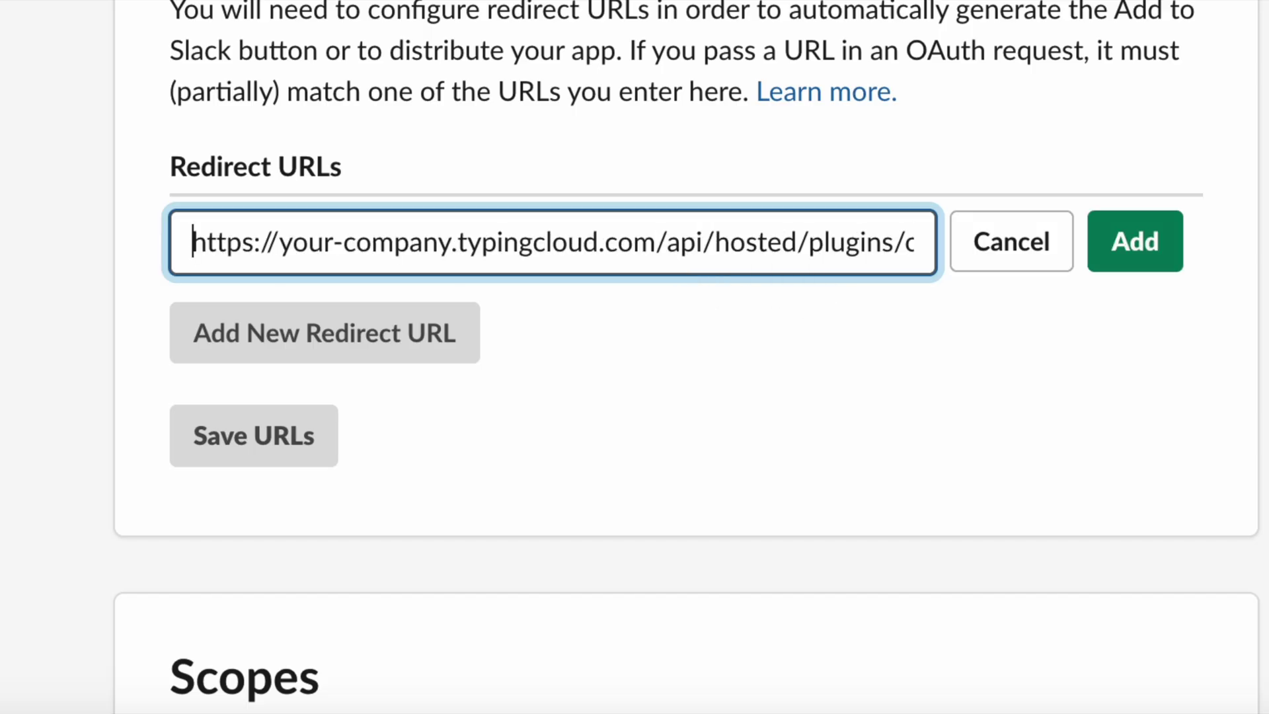
pyautogui.click(1145, 263)
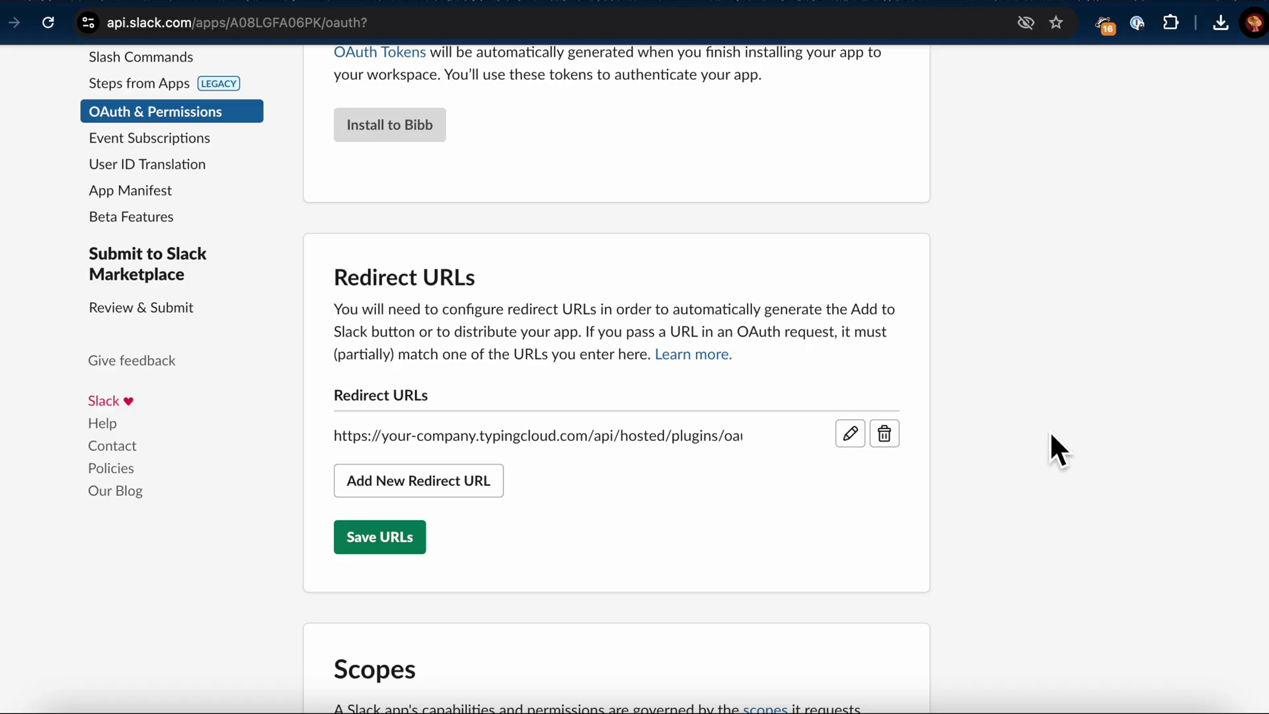
pyautogui.click(387, 548)
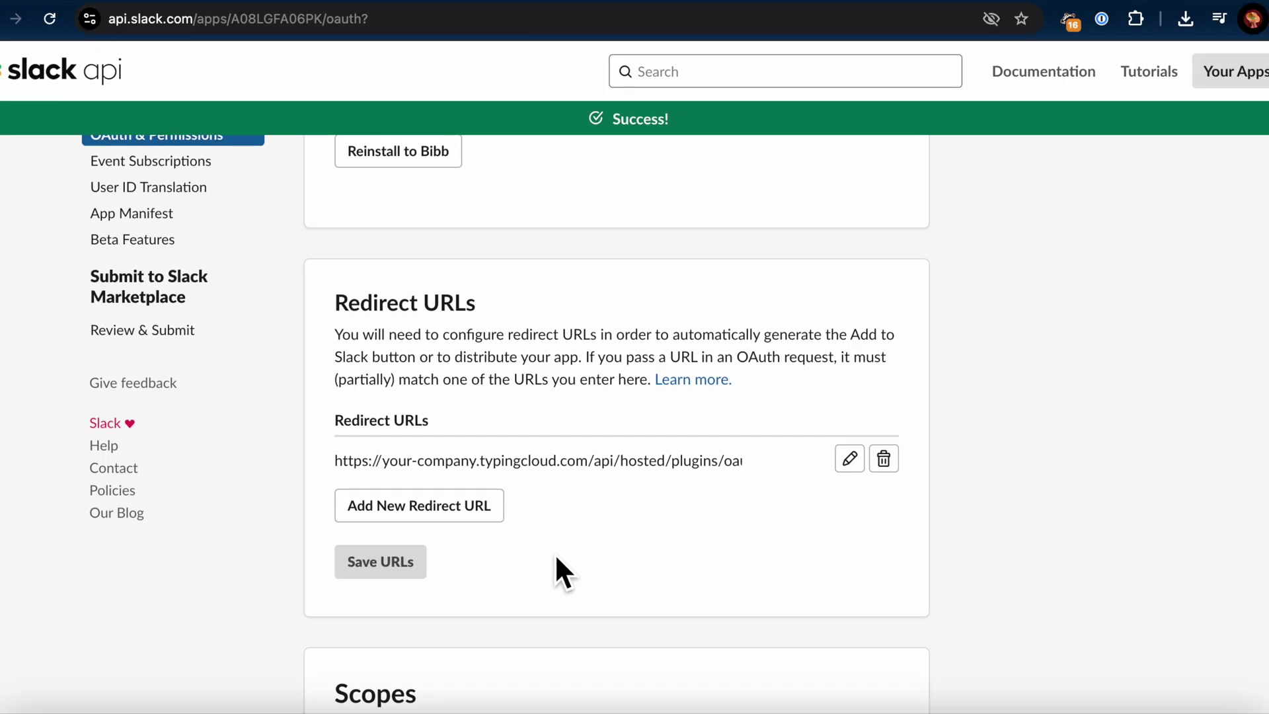
pyautogui.scroll(-8, 558, 566)
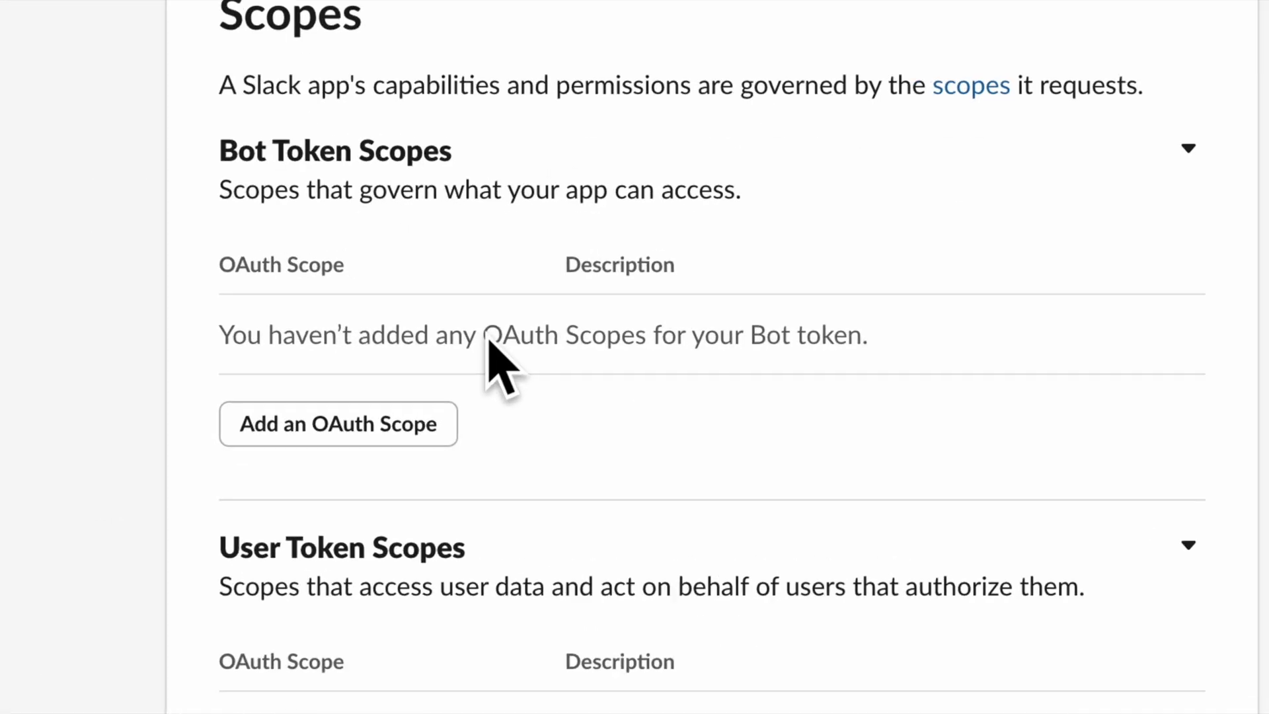
# Add chat:write and channels:read to the Bot Token Scopes.
pyautogui.click(460, 388)
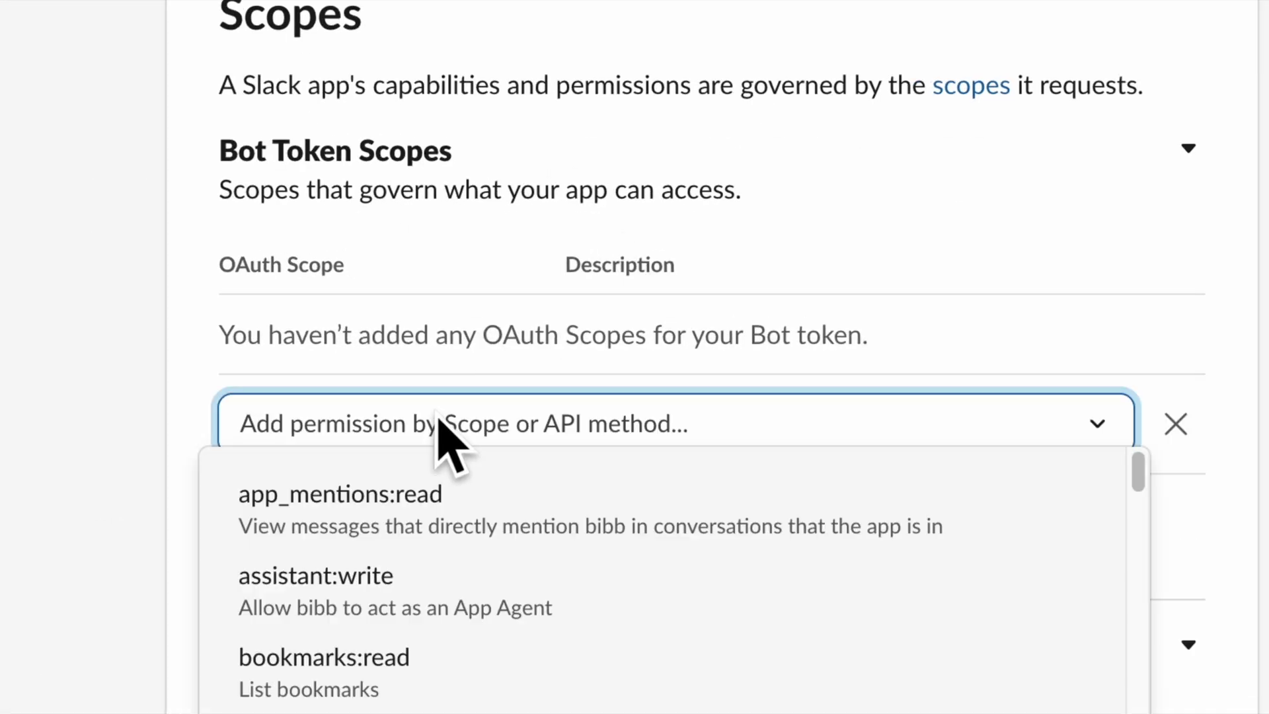
pyautogui.scroll(-3, 507, 406)
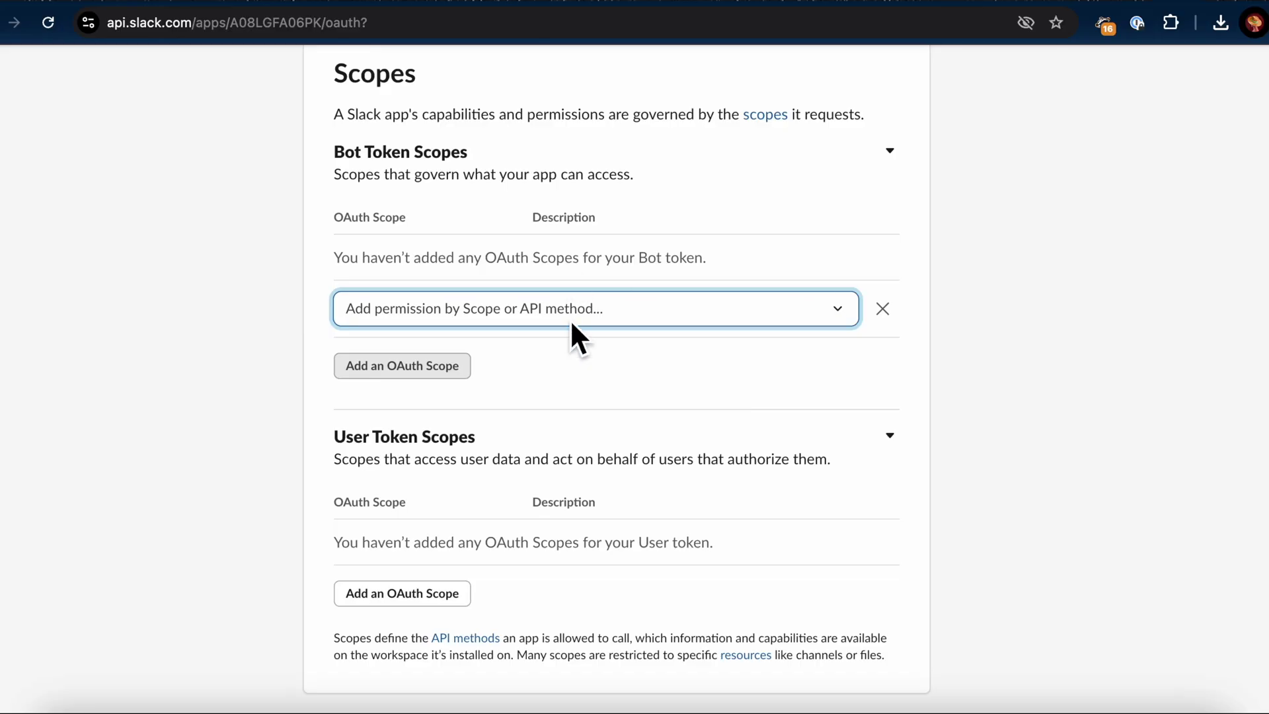
pyautogui.write('chat')
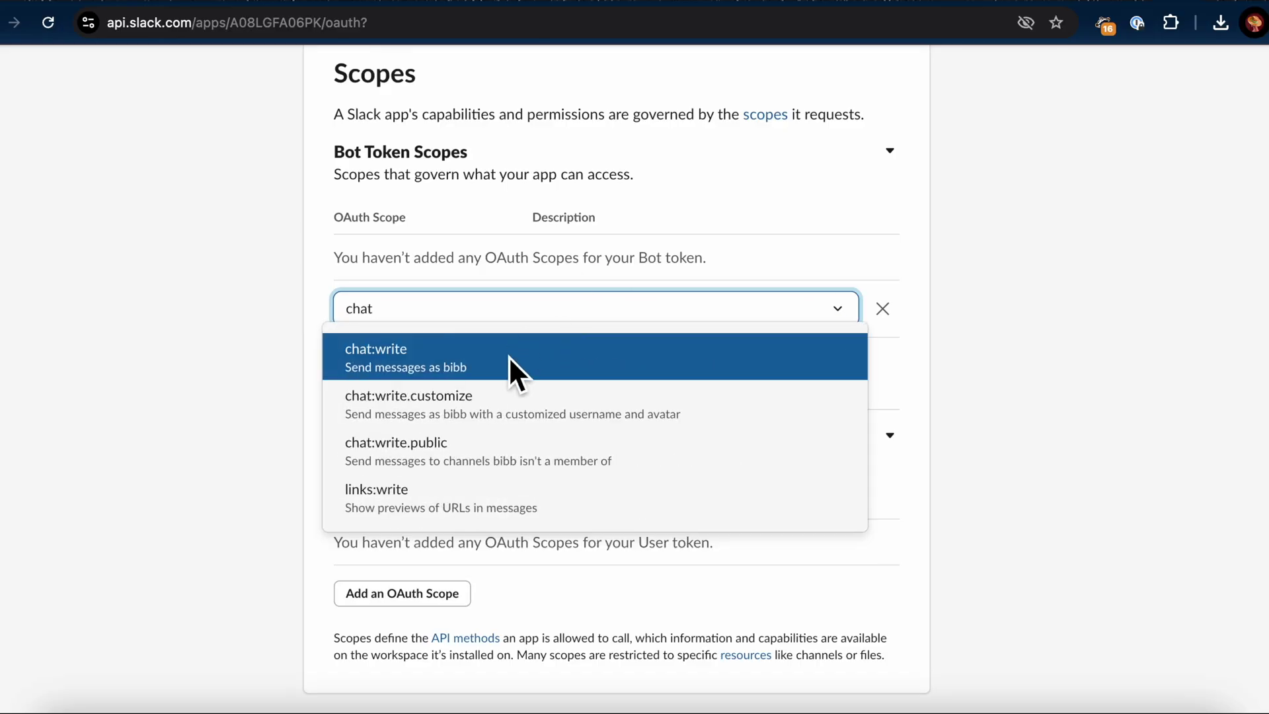
pyautogui.click(509, 356)
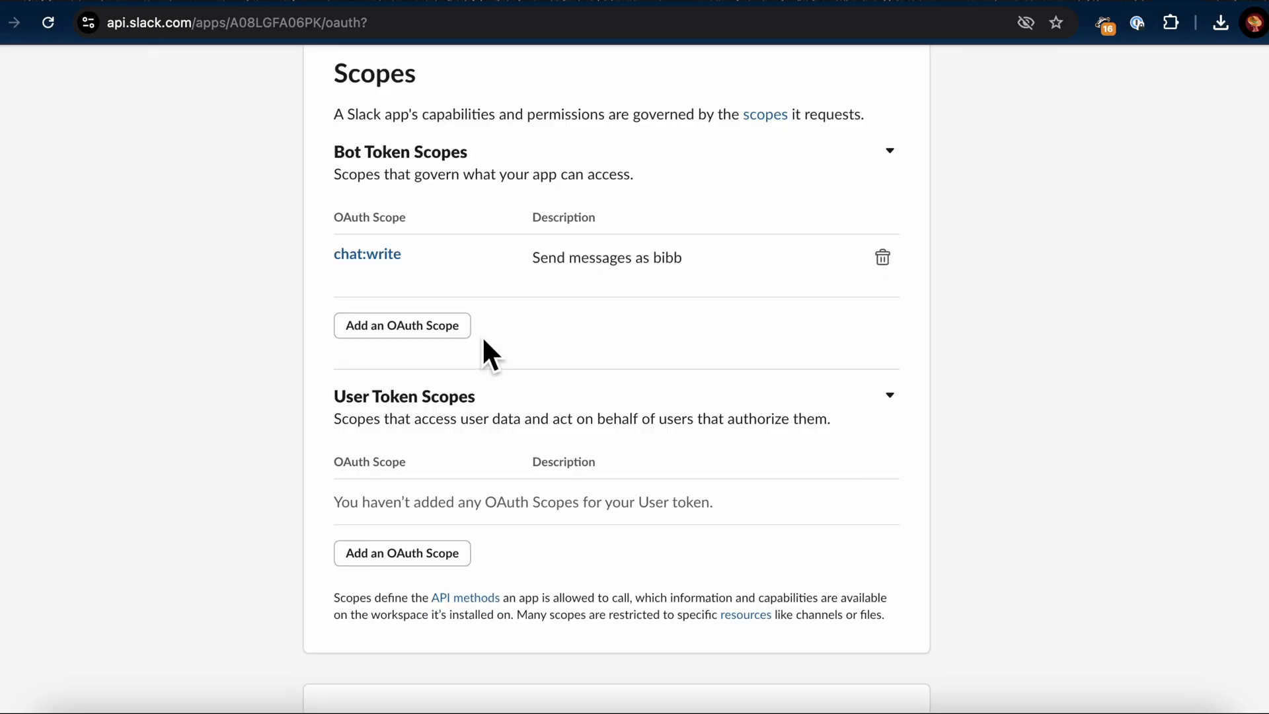
pyautogui.click(415, 330)
pyautogui.write('user')
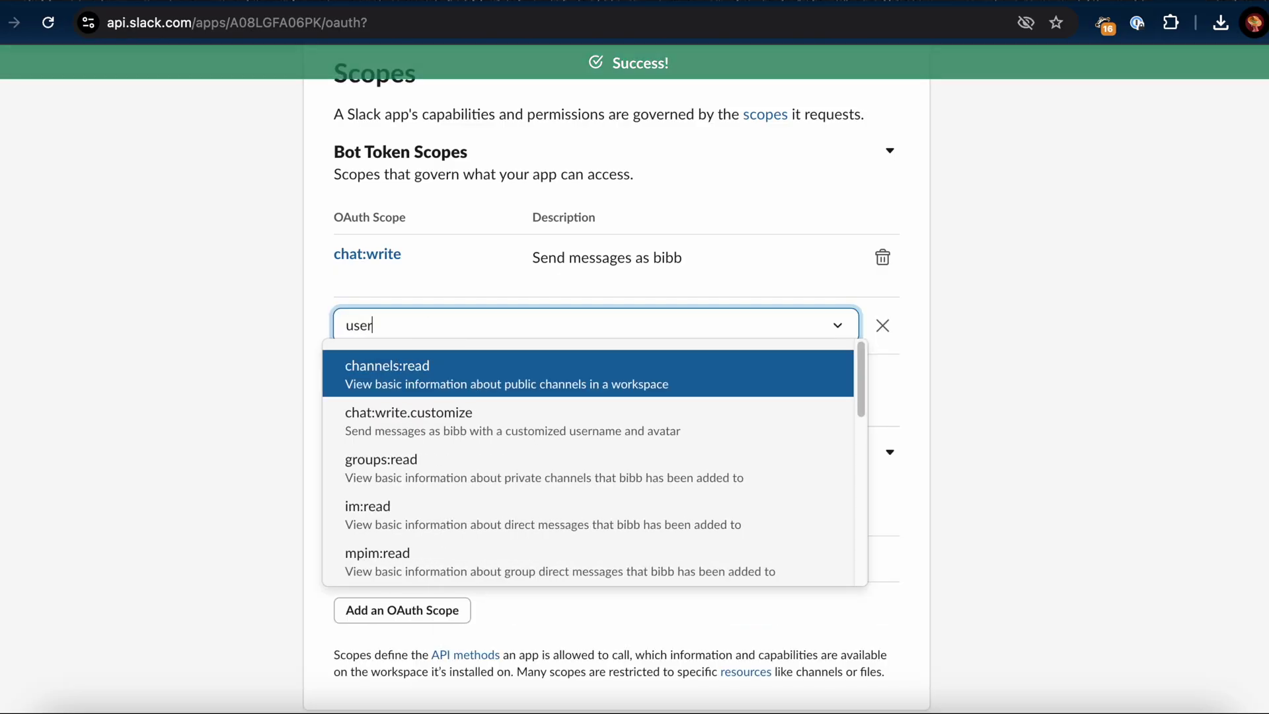
pyautogui.press('Return')
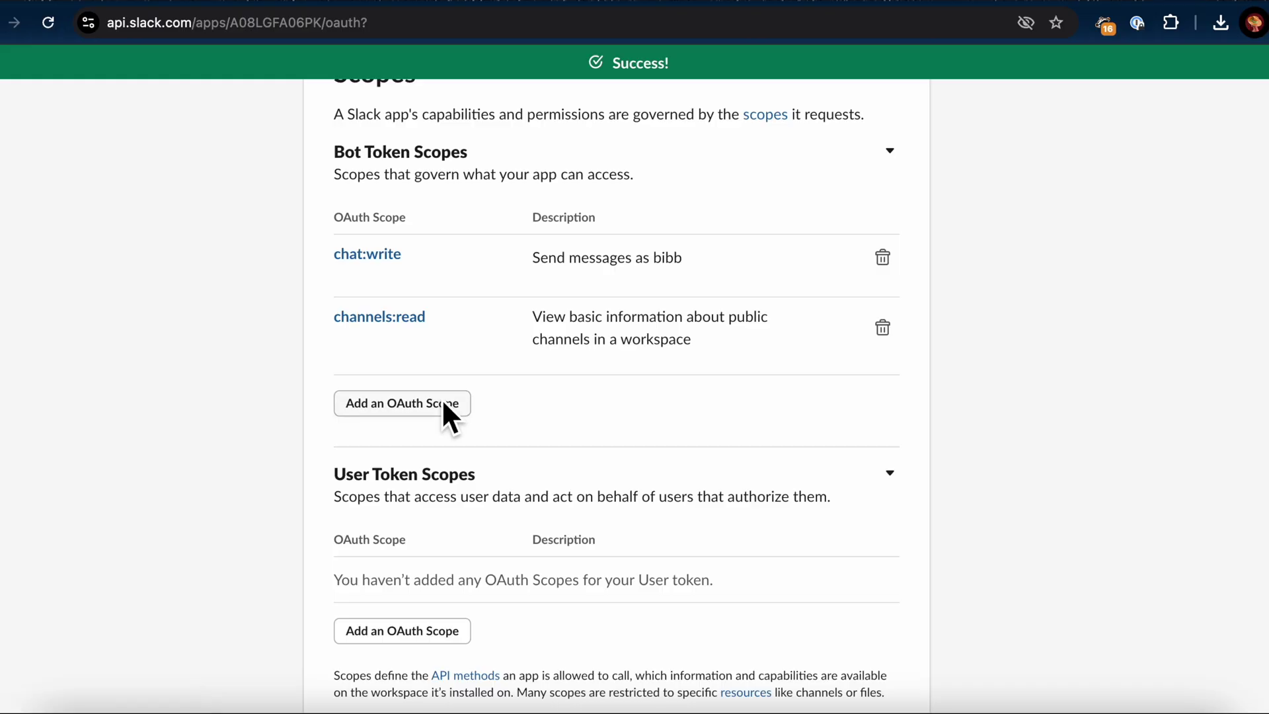
# Search the read scopes and add users:read as a third bot scope.
pyautogui.click(443, 404)
pyautogui.write('user:')
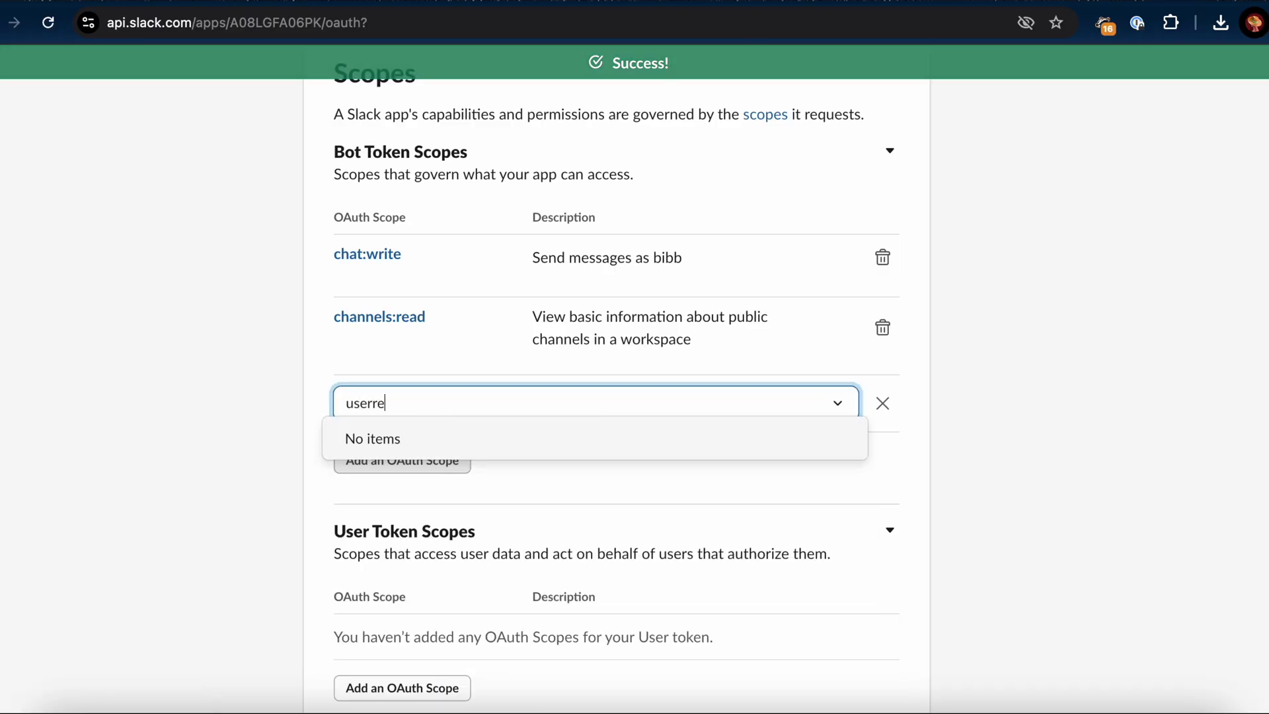
pyautogui.press('BackSpace')
pyautogui.write(':r')
pyautogui.hotkey('ctrl', 'a')
pyautogui.write('read')
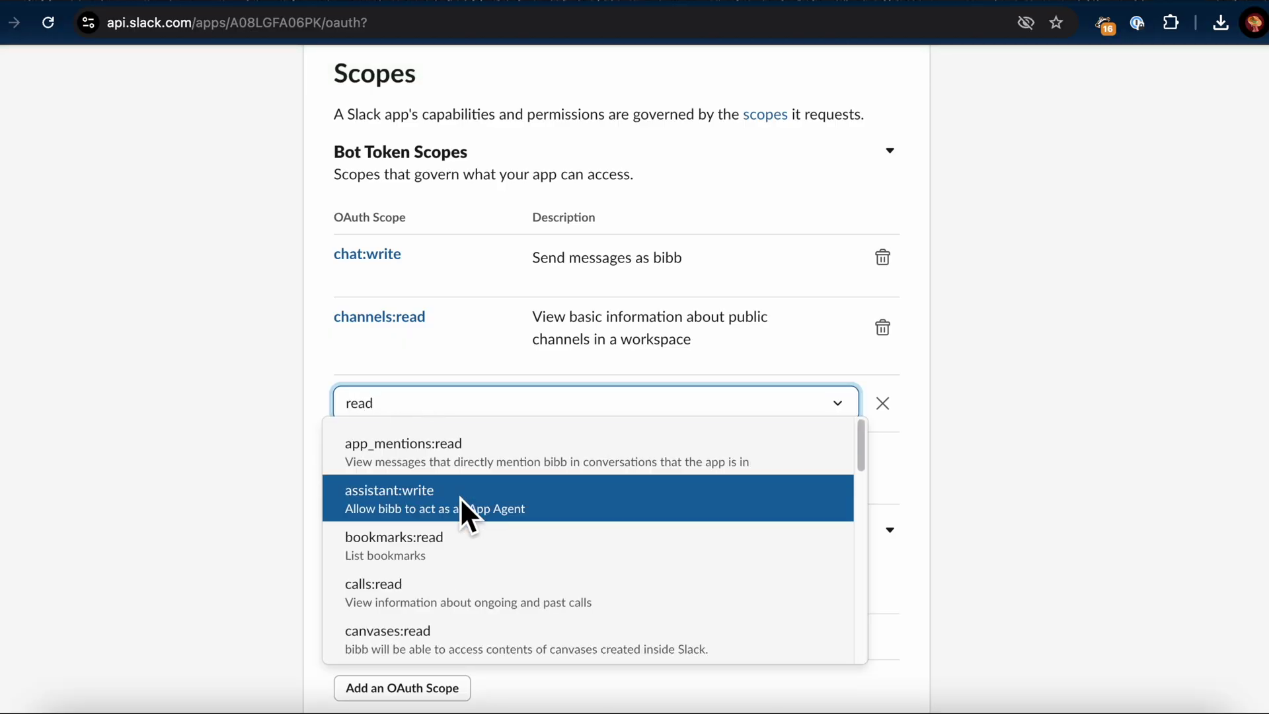
pyautogui.scroll(-1, 460, 497)
pyautogui.scroll(-5, 460, 497)
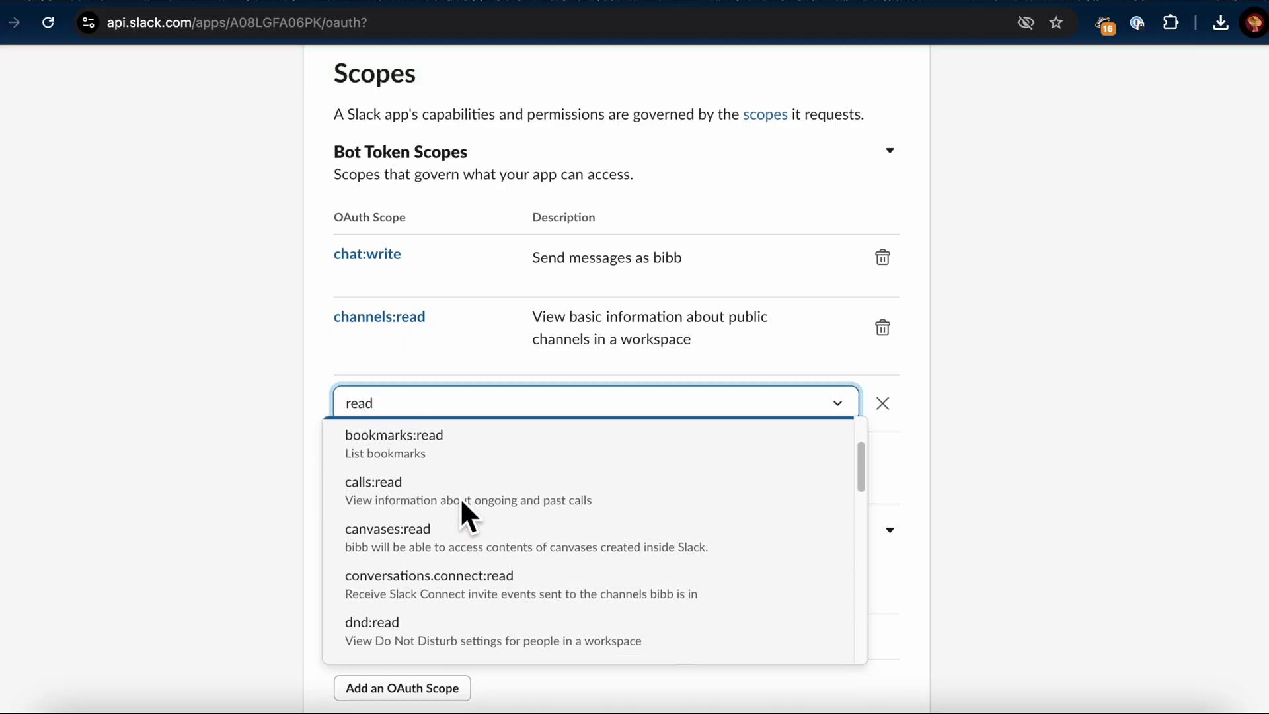
pyautogui.scroll(-6, 455, 552)
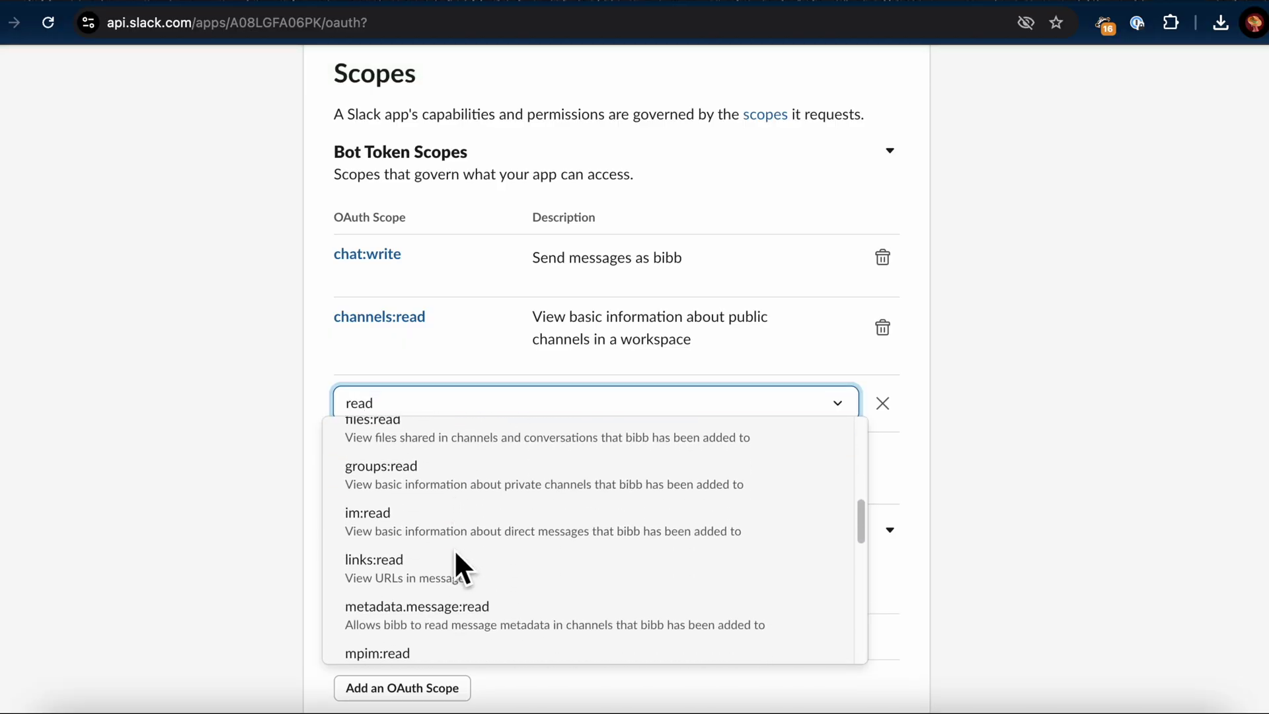
pyautogui.scroll(-2, 456, 554)
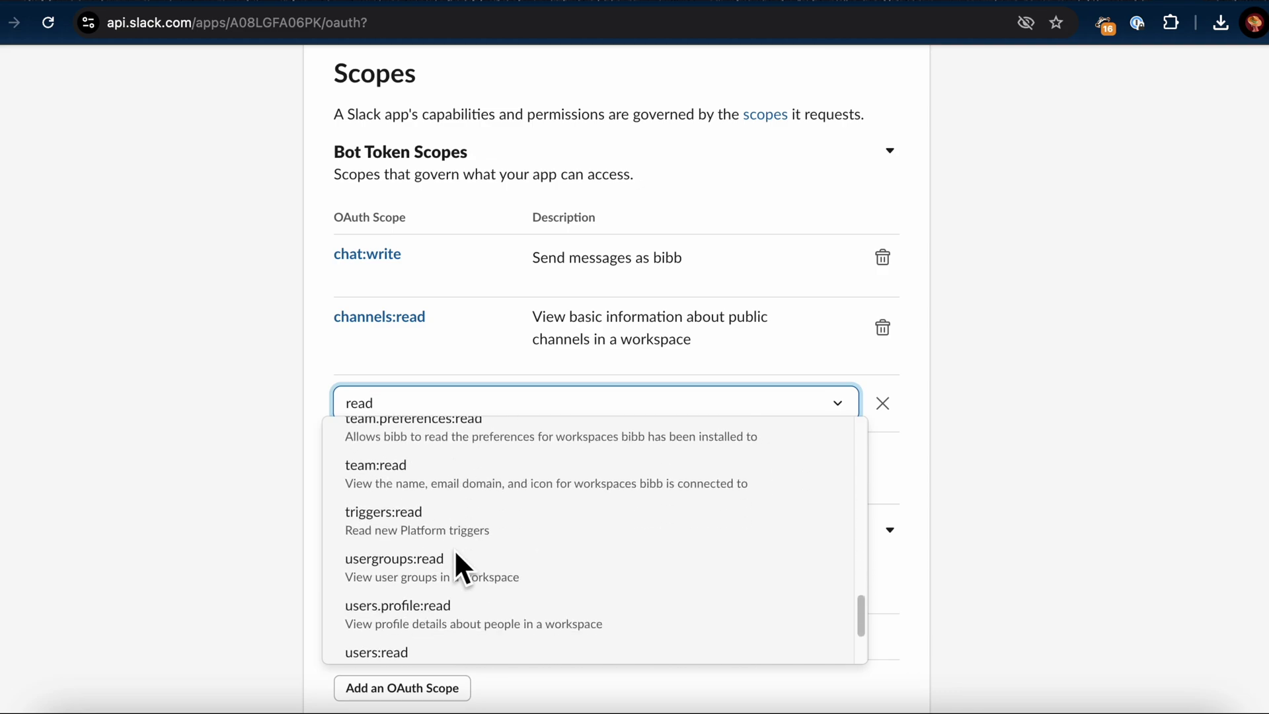
pyautogui.click(407, 656)
pyautogui.scroll(3, 1100, 329)
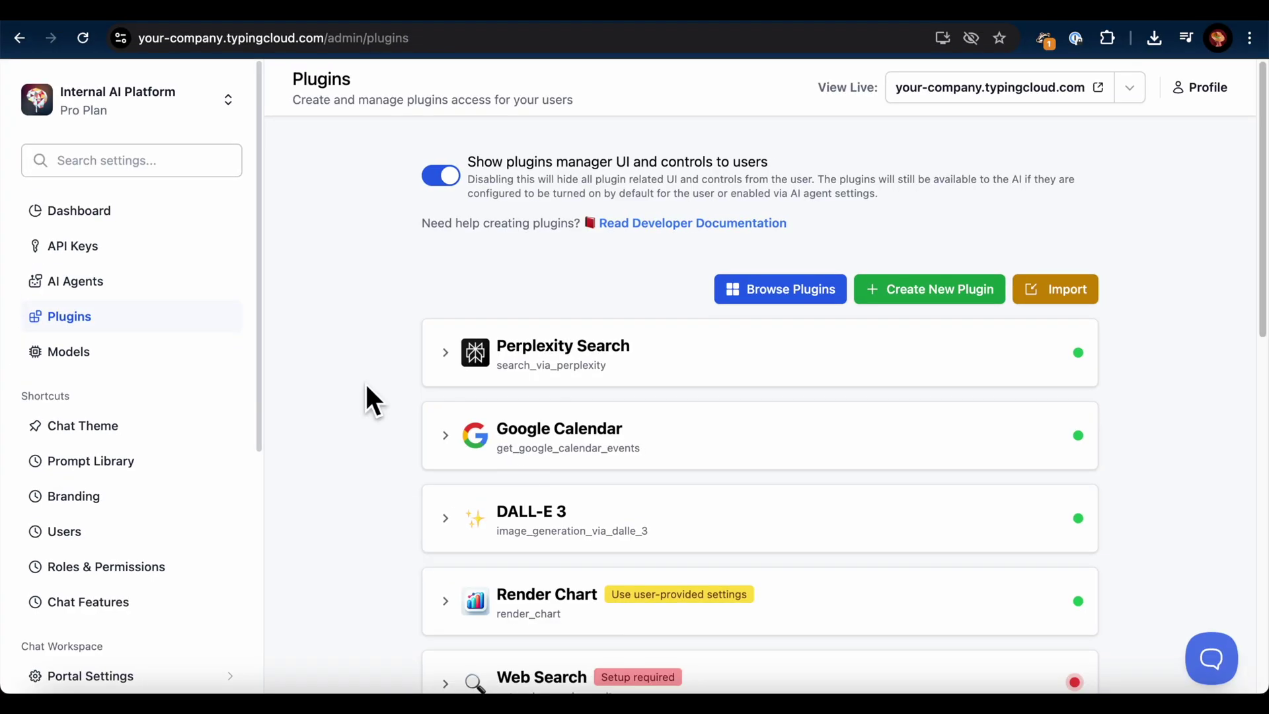
# Paste the Slack app's Client ID into Slack Message Notifier's OAuth Client ID field.
pyautogui.scroll(-9, 366, 386)
pyautogui.scroll(-2, 510, 463)
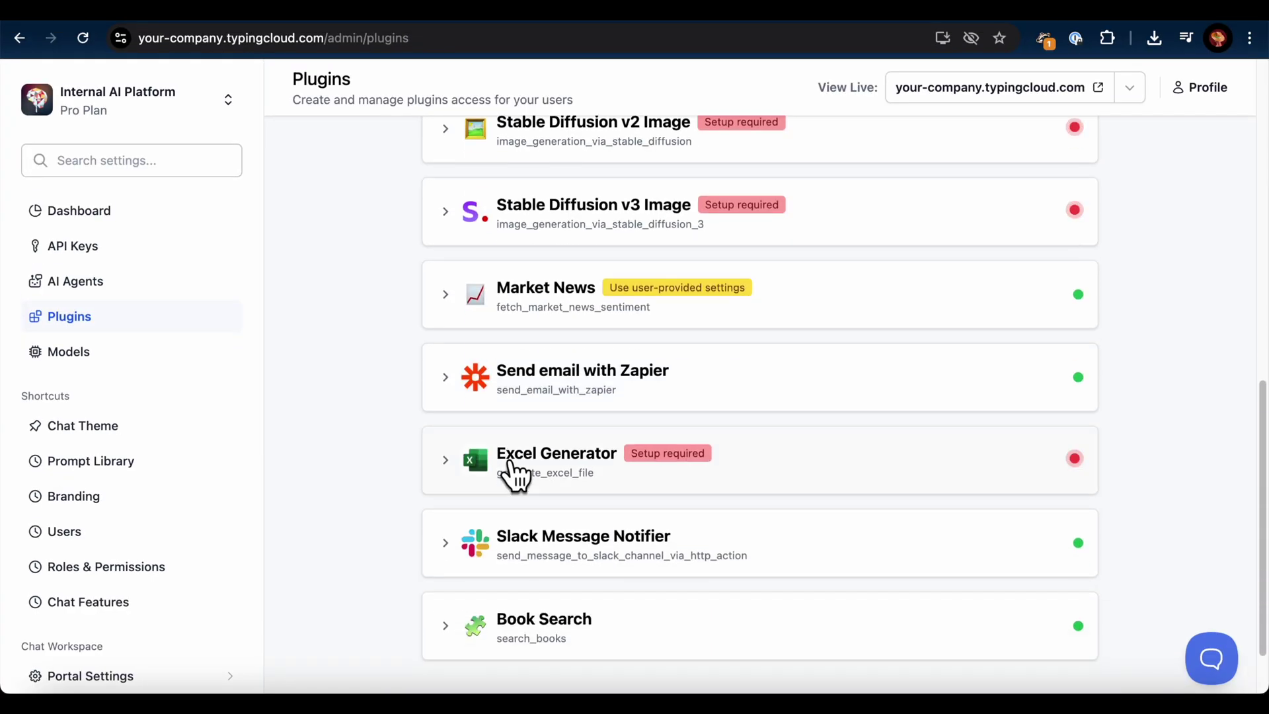
pyautogui.click(445, 539)
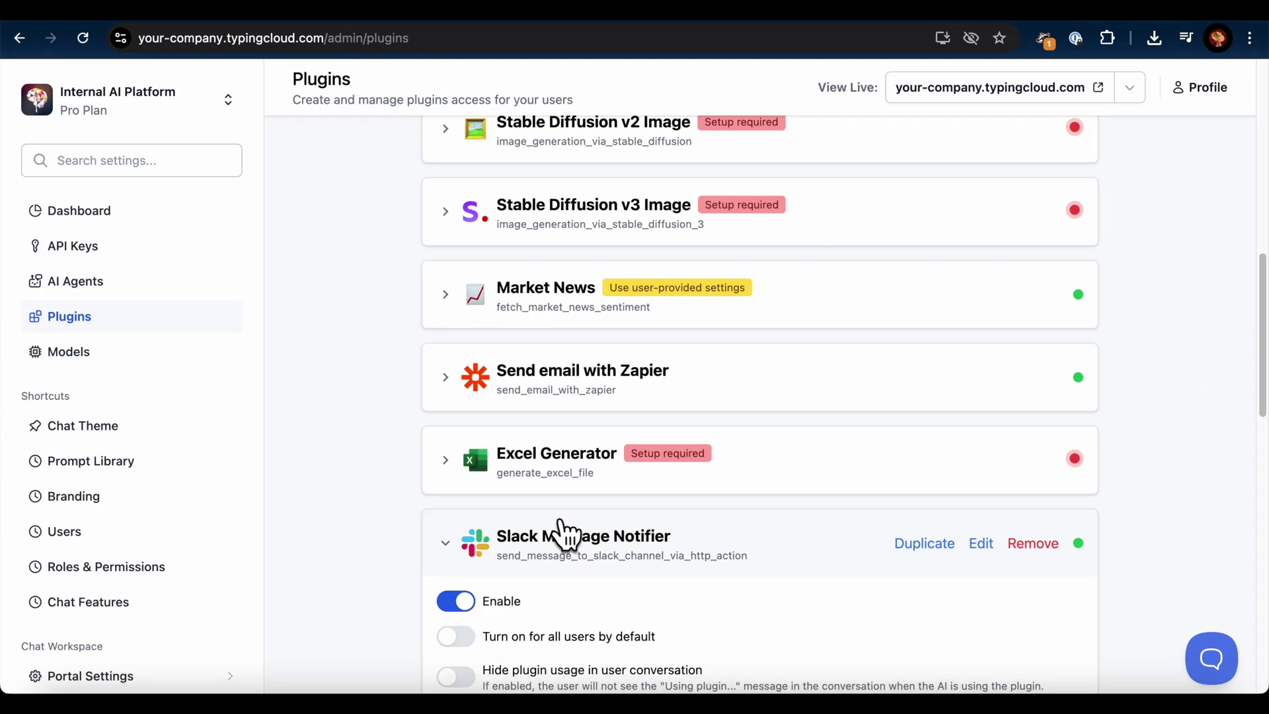
pyautogui.scroll(-7, 994, 593)
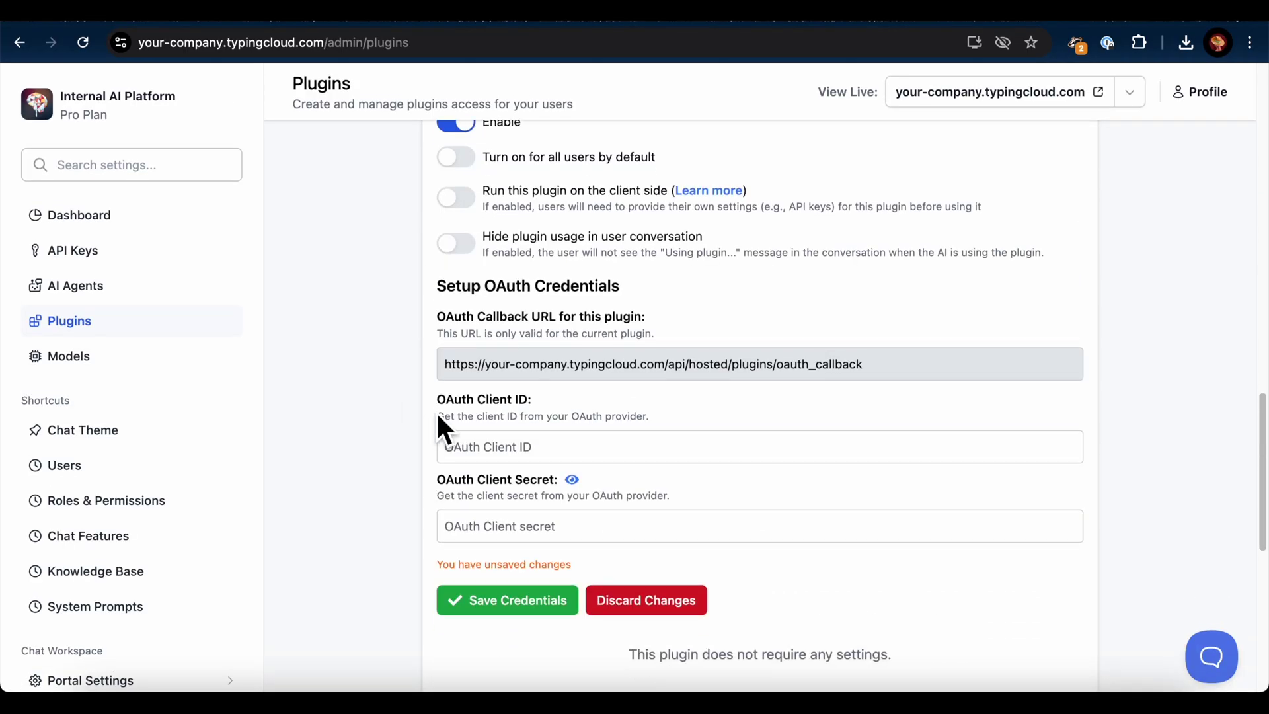
pyautogui.click(544, 451)
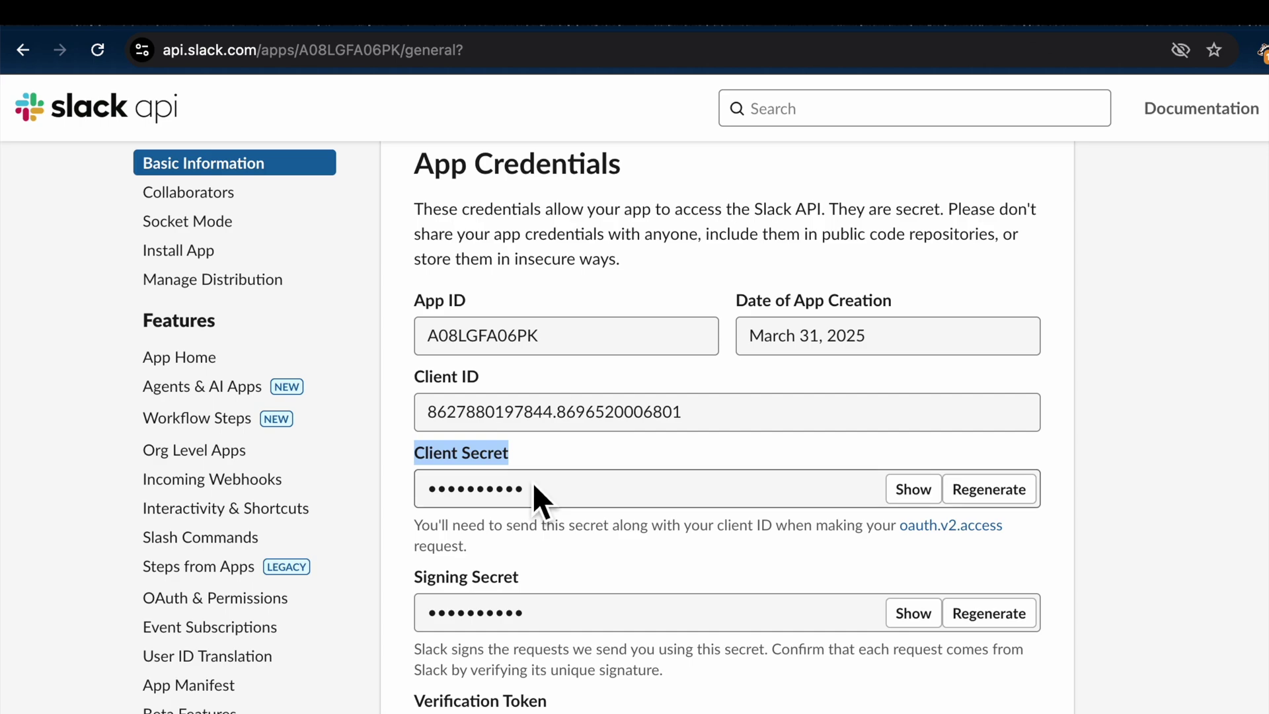
pyautogui.click(574, 414)
pyautogui.hotkey('ctrl', 'a')
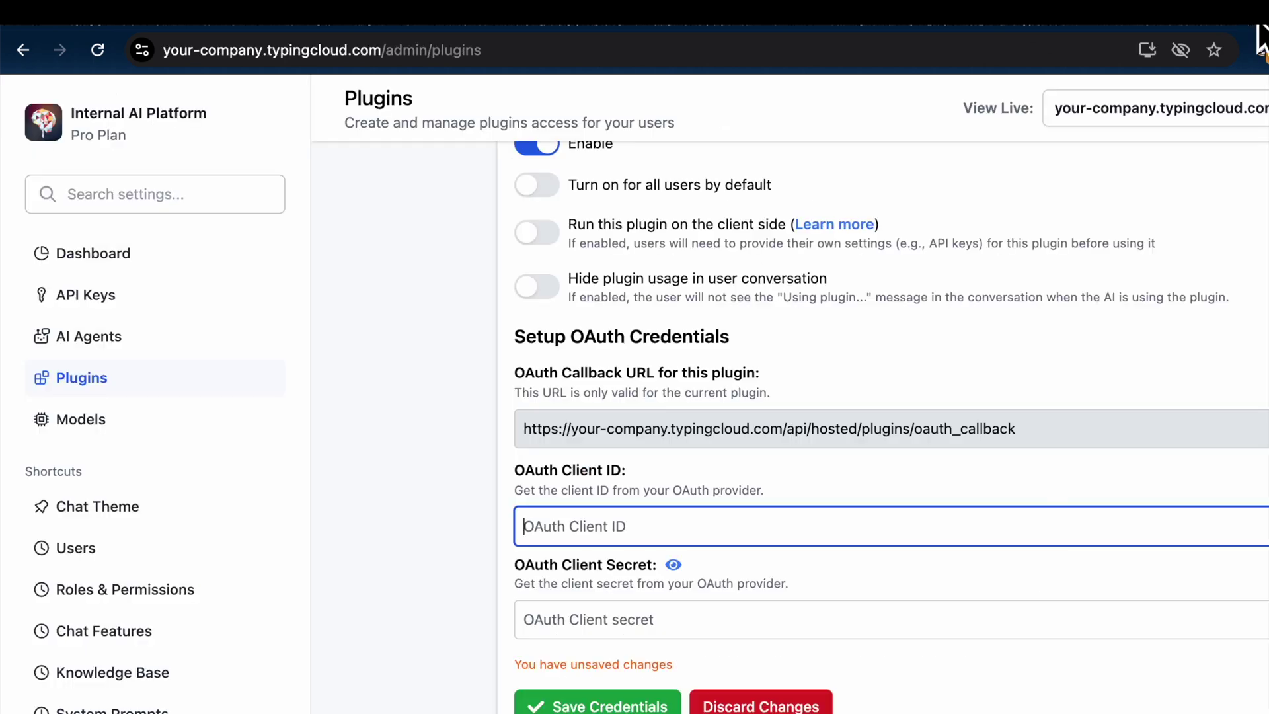
pyautogui.hotkey('ctrl', 'v')
# Paste the Client Secret, save the credentials, and dismiss the password manager prompt.
pyautogui.click(601, 521)
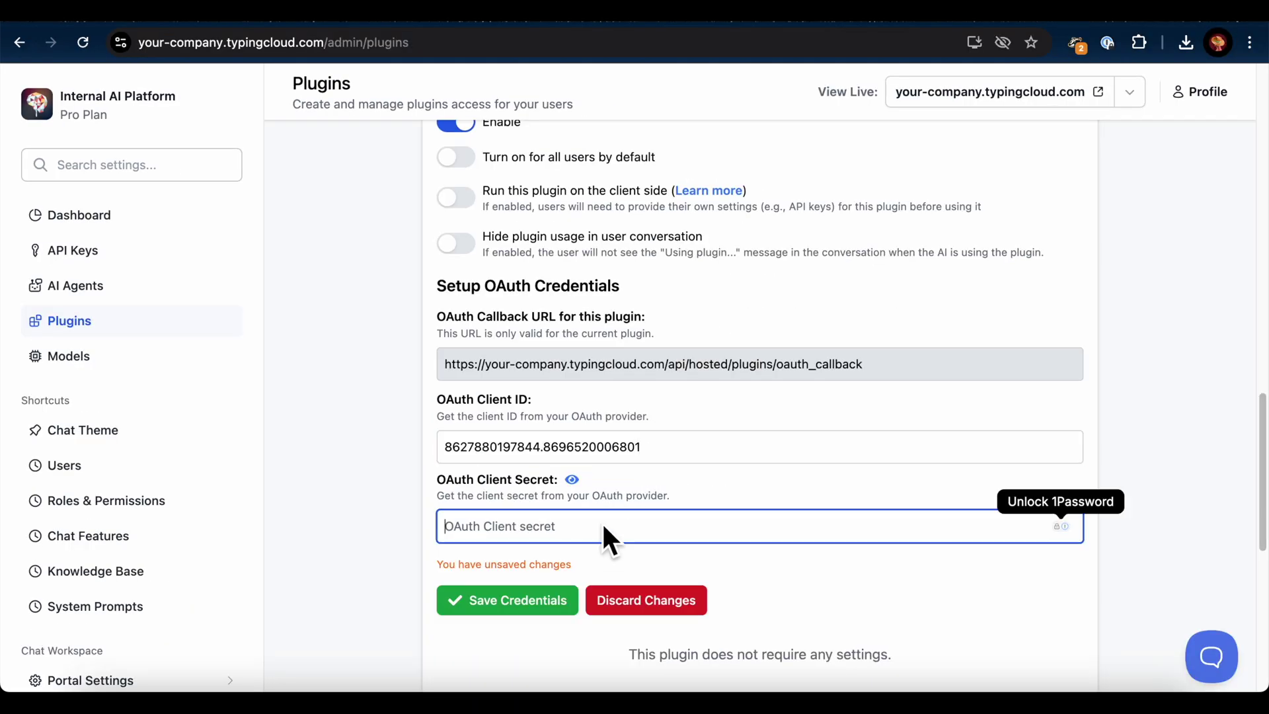
pyautogui.hotkey('ctrl', 'v')
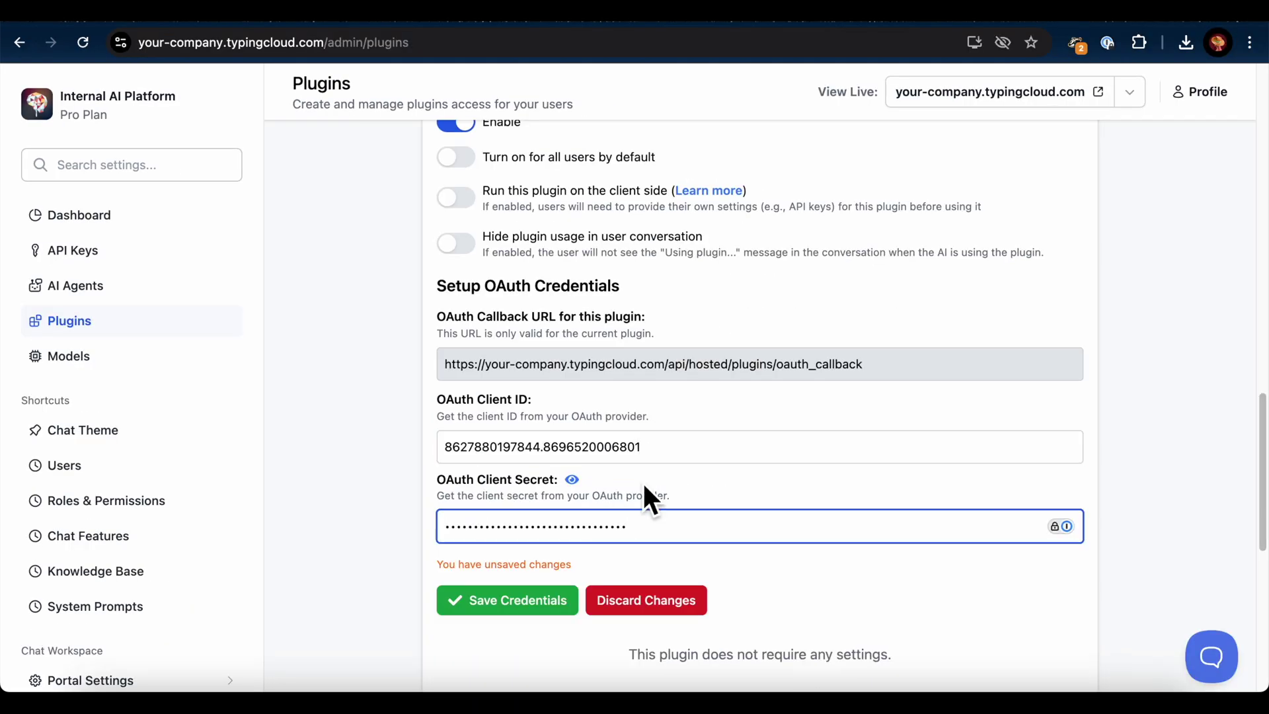
pyautogui.click(479, 600)
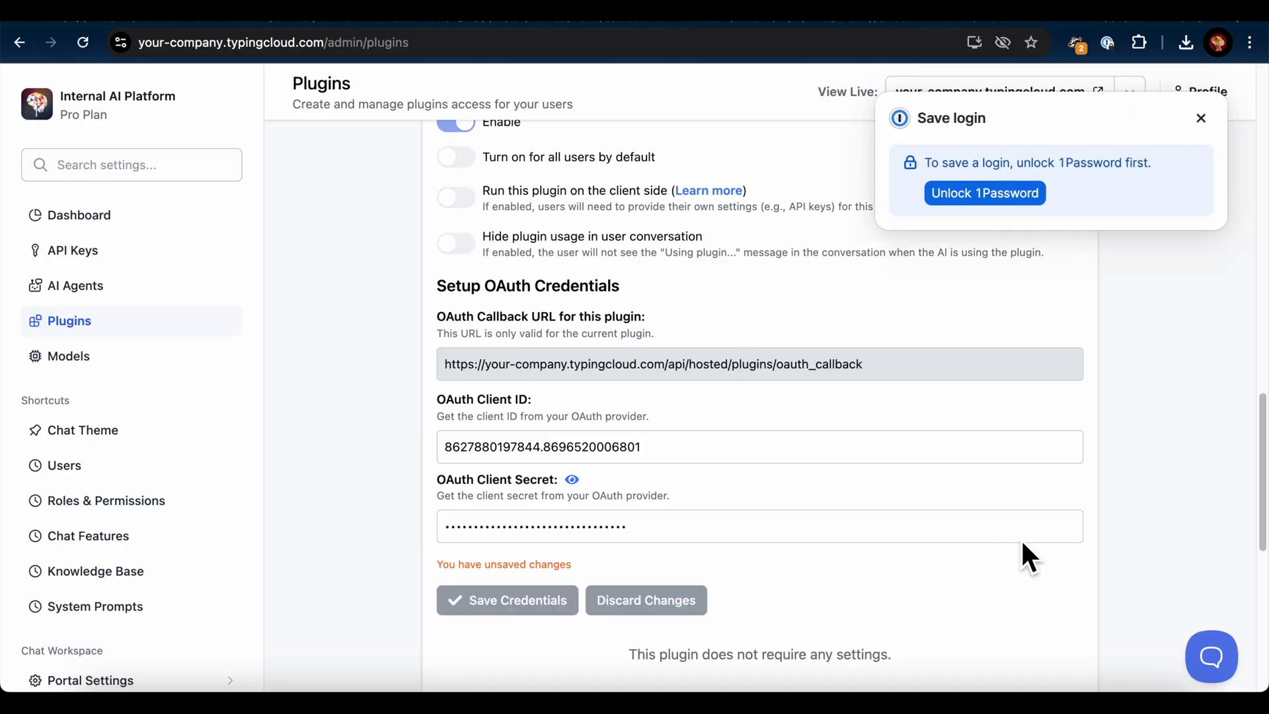
pyautogui.click(1202, 119)
pyautogui.scroll(-3, 1154, 482)
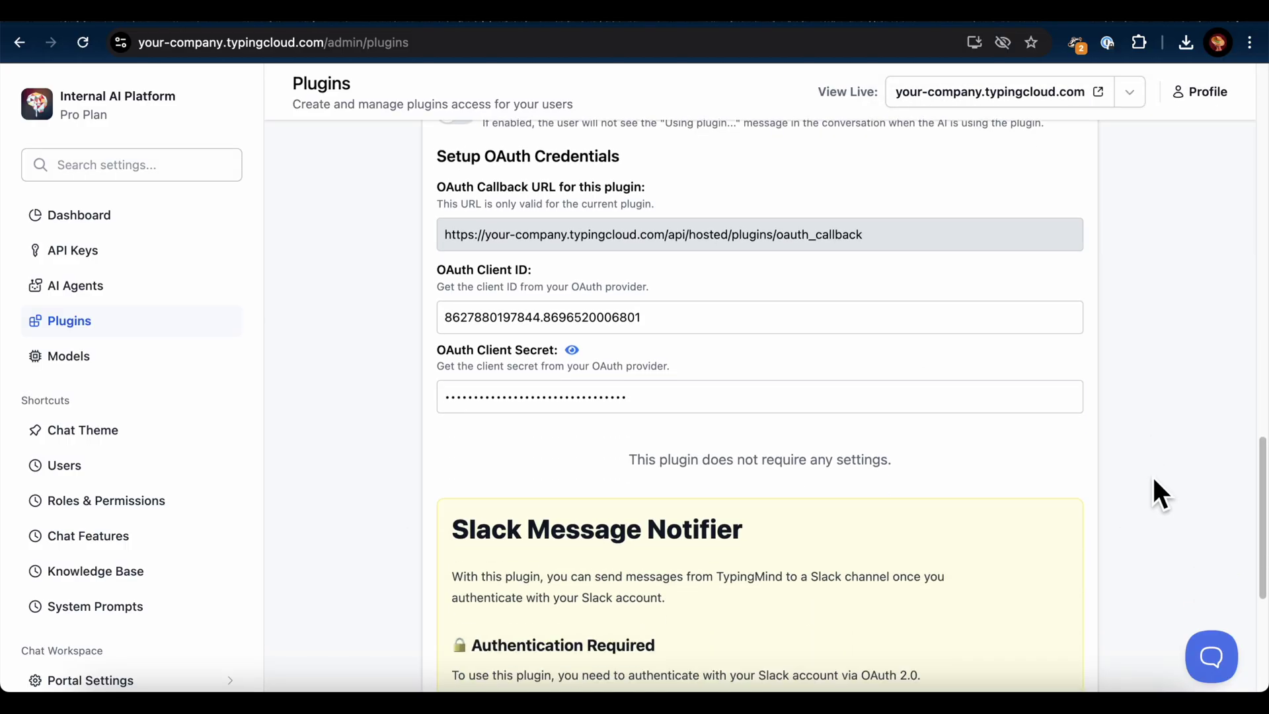
pyautogui.scroll(-5, 1153, 482)
pyautogui.scroll(3, 1154, 482)
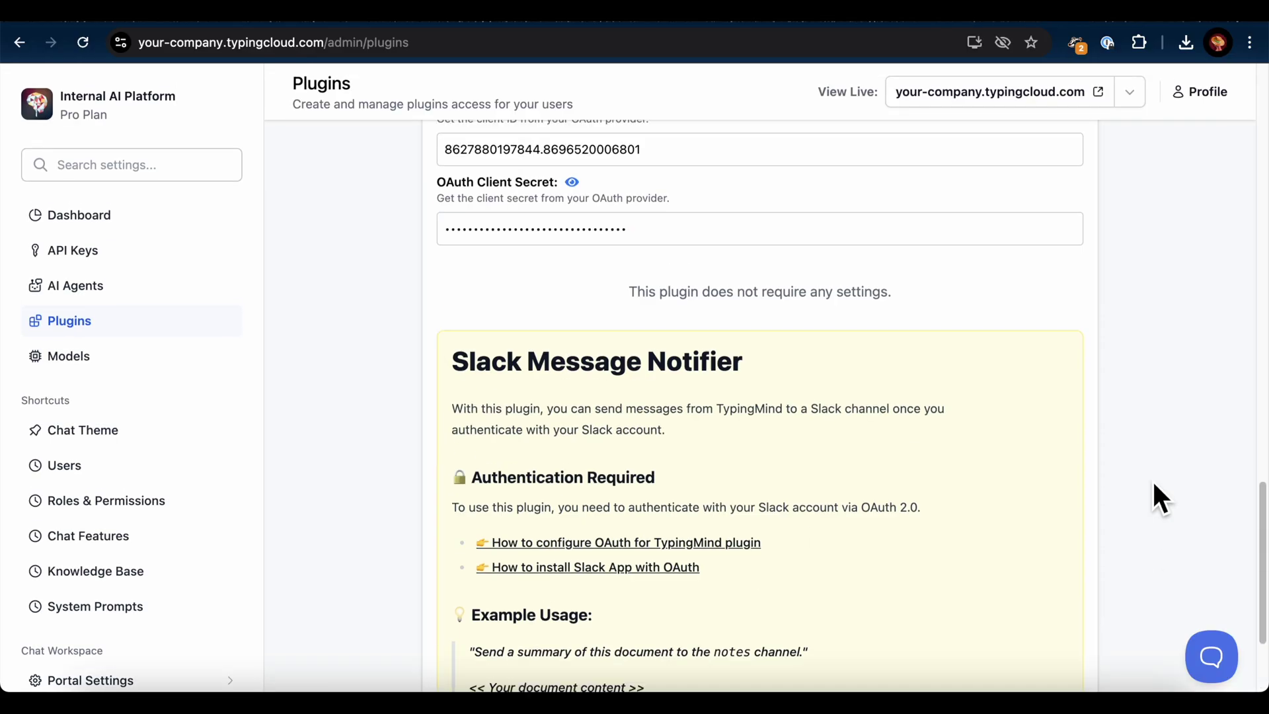
pyautogui.scroll(7, 826, 506)
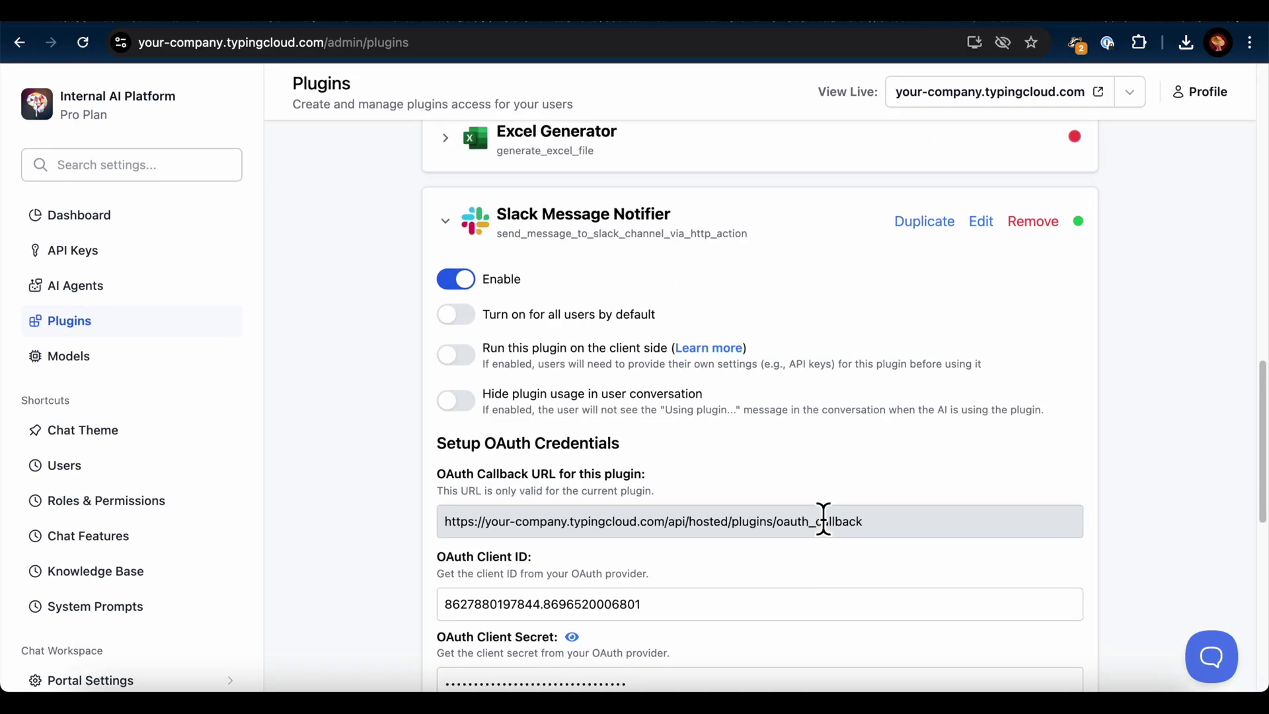
pyautogui.scroll(-2, 738, 405)
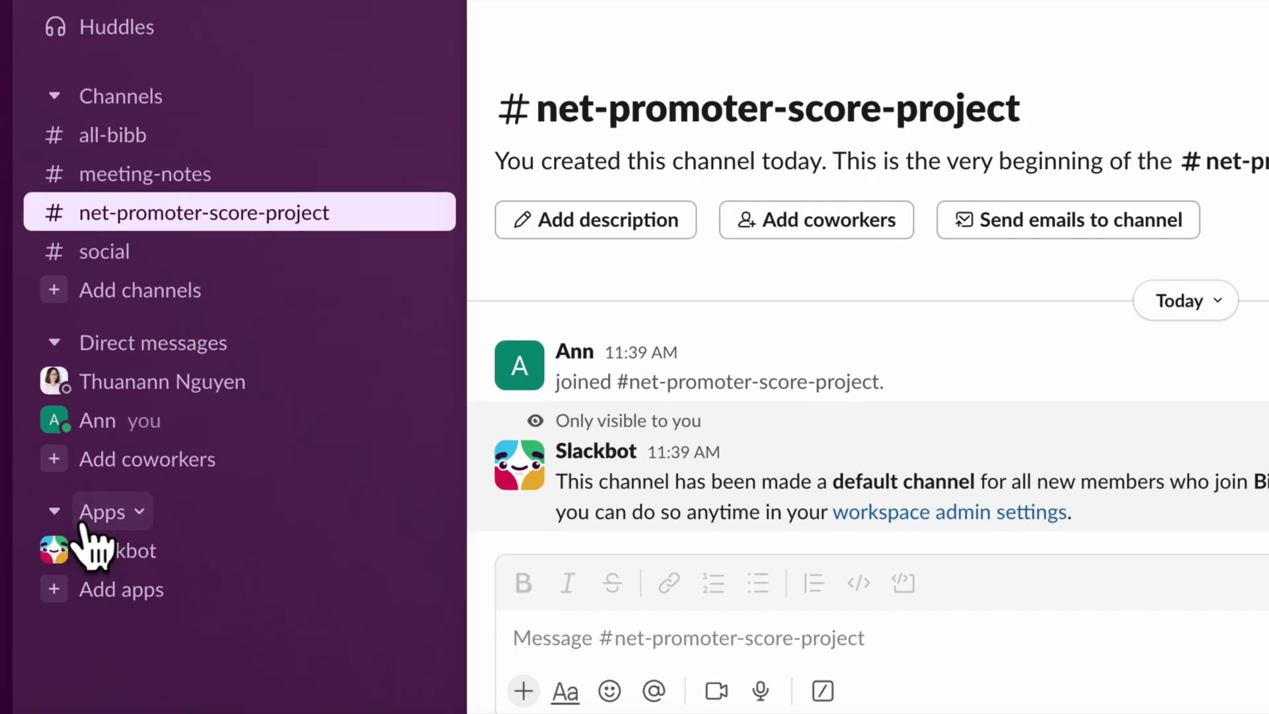
# Open the bibb app's Configuration page and check its Bot User section.
pyautogui.click(55, 599)
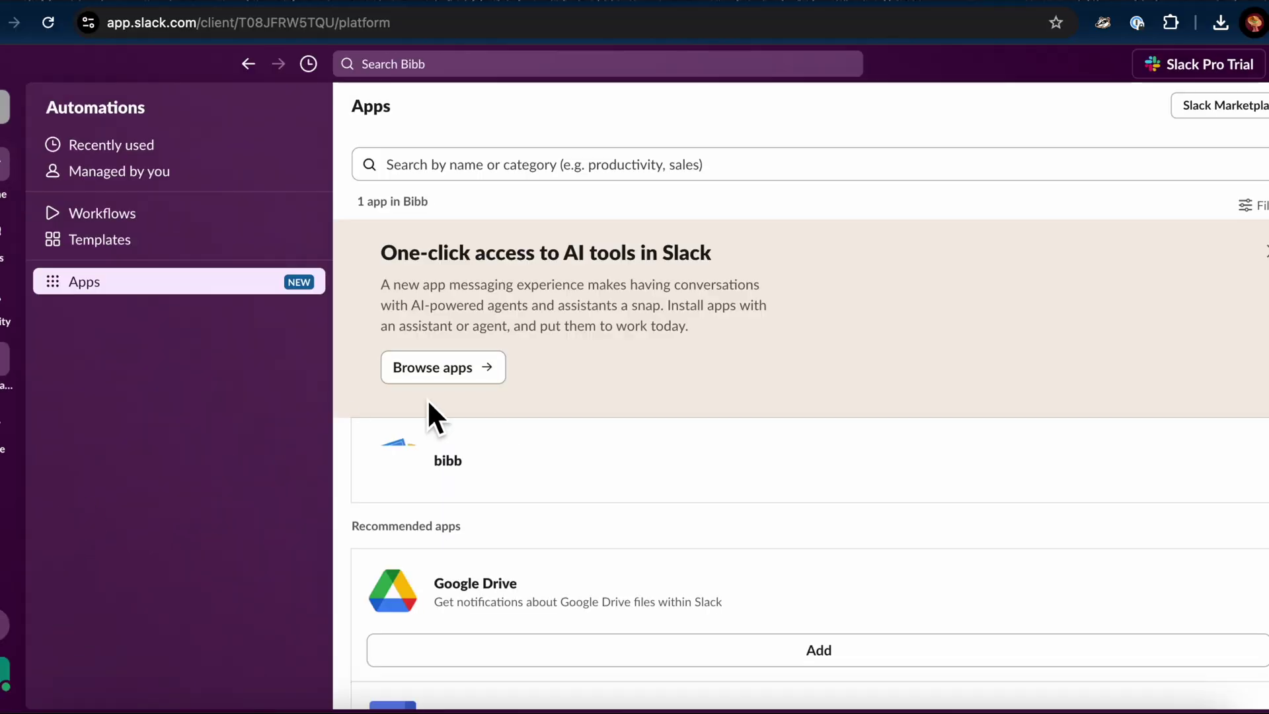
pyautogui.scroll(-4, 652, 363)
pyautogui.scroll(4, 637, 280)
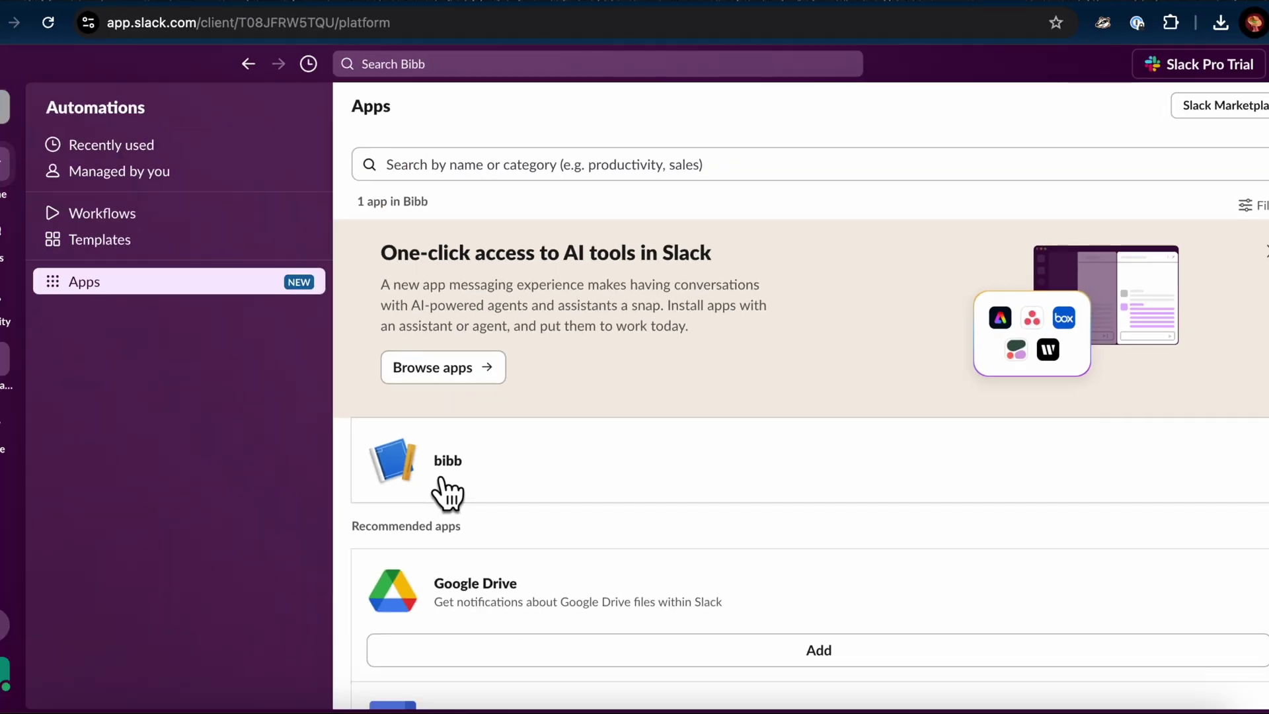
pyautogui.click(611, 453)
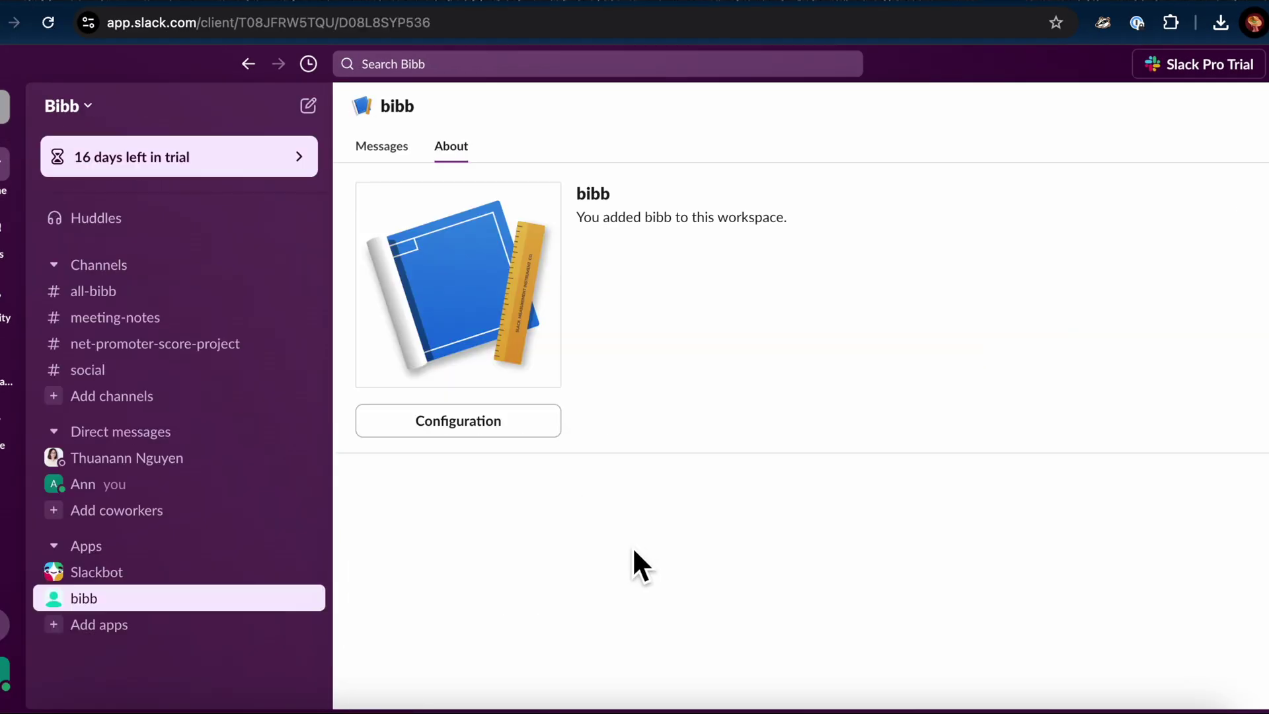
pyautogui.click(509, 423)
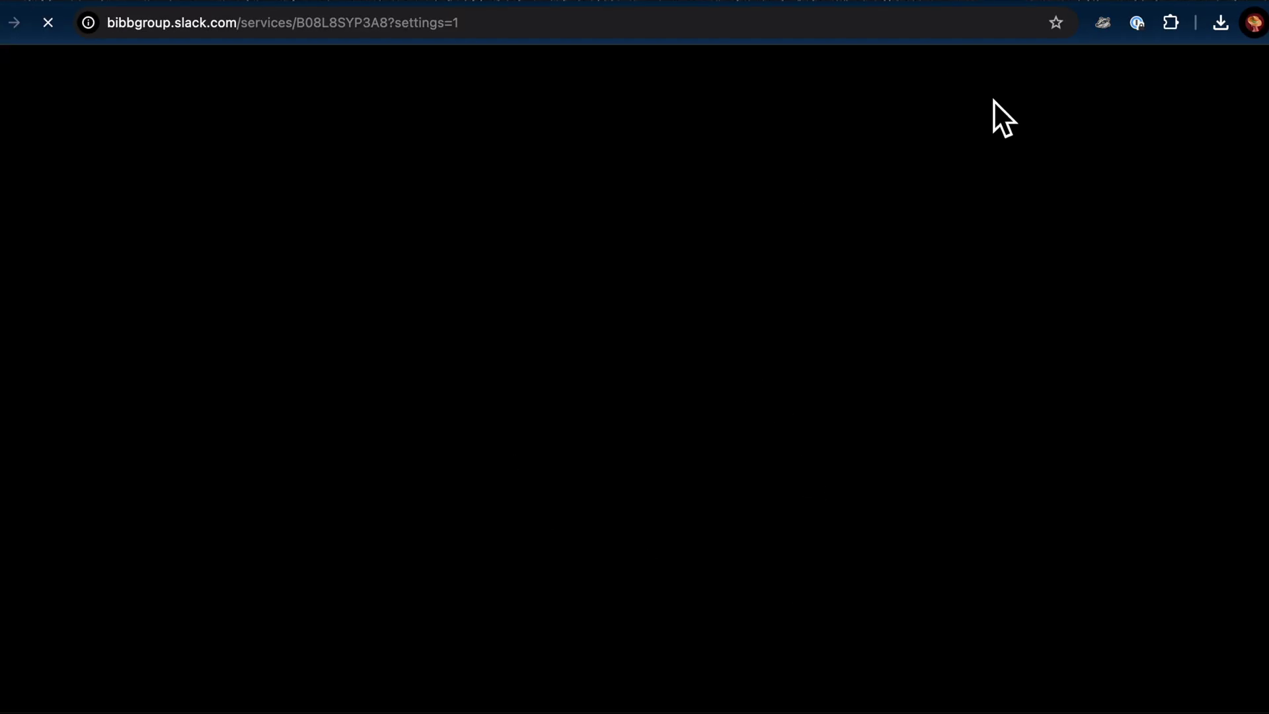
pyautogui.scroll(-2, 1259, 355)
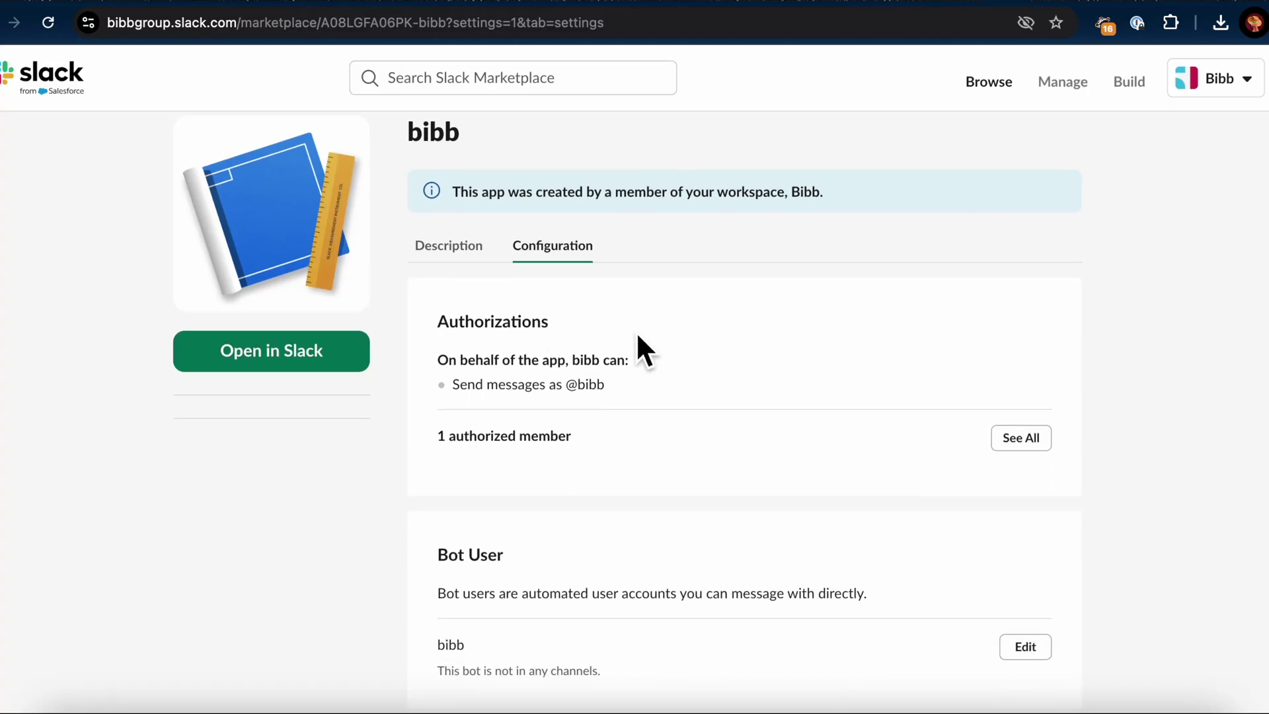
pyautogui.scroll(-2, 1011, 548)
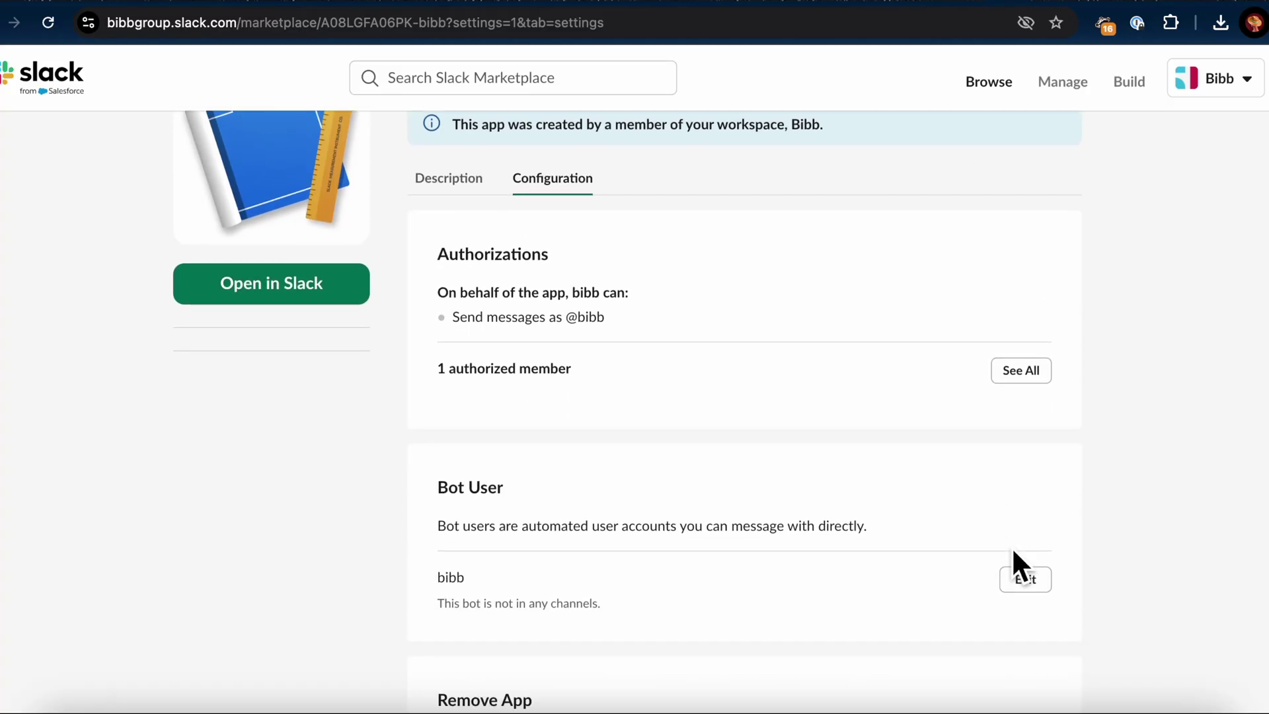
pyautogui.doubleClick(448, 522)
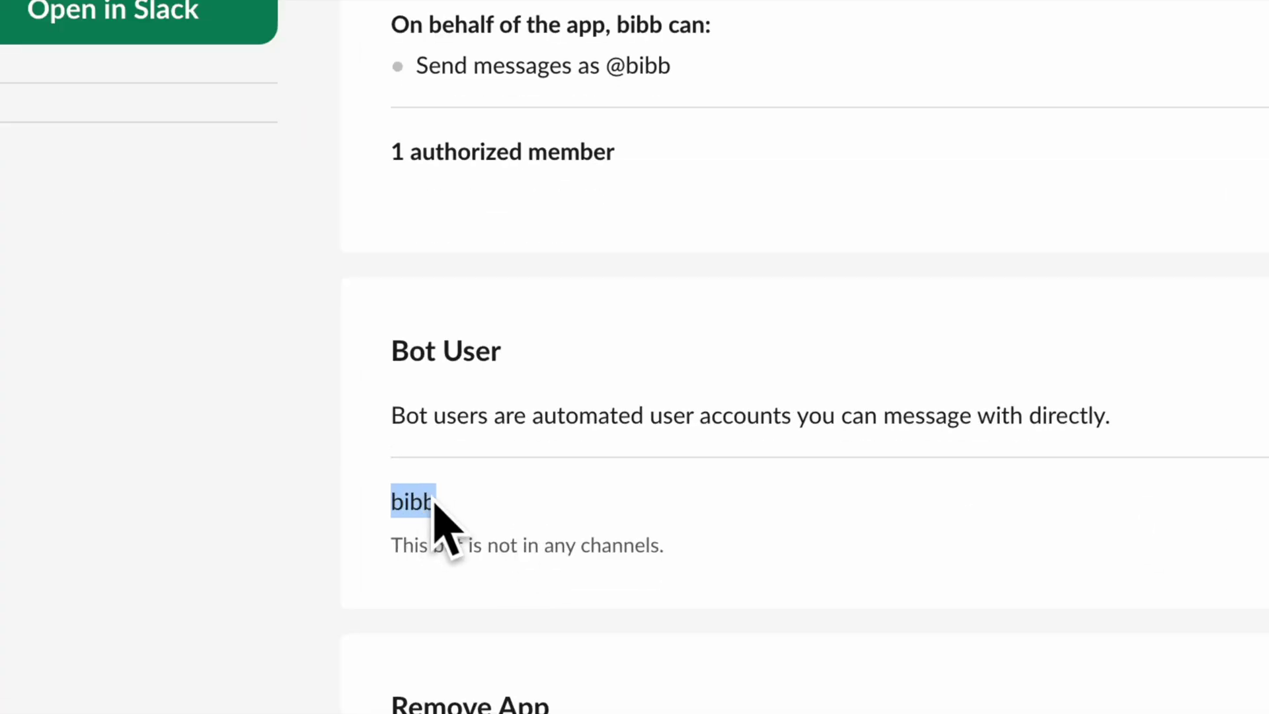
pyautogui.click(454, 526)
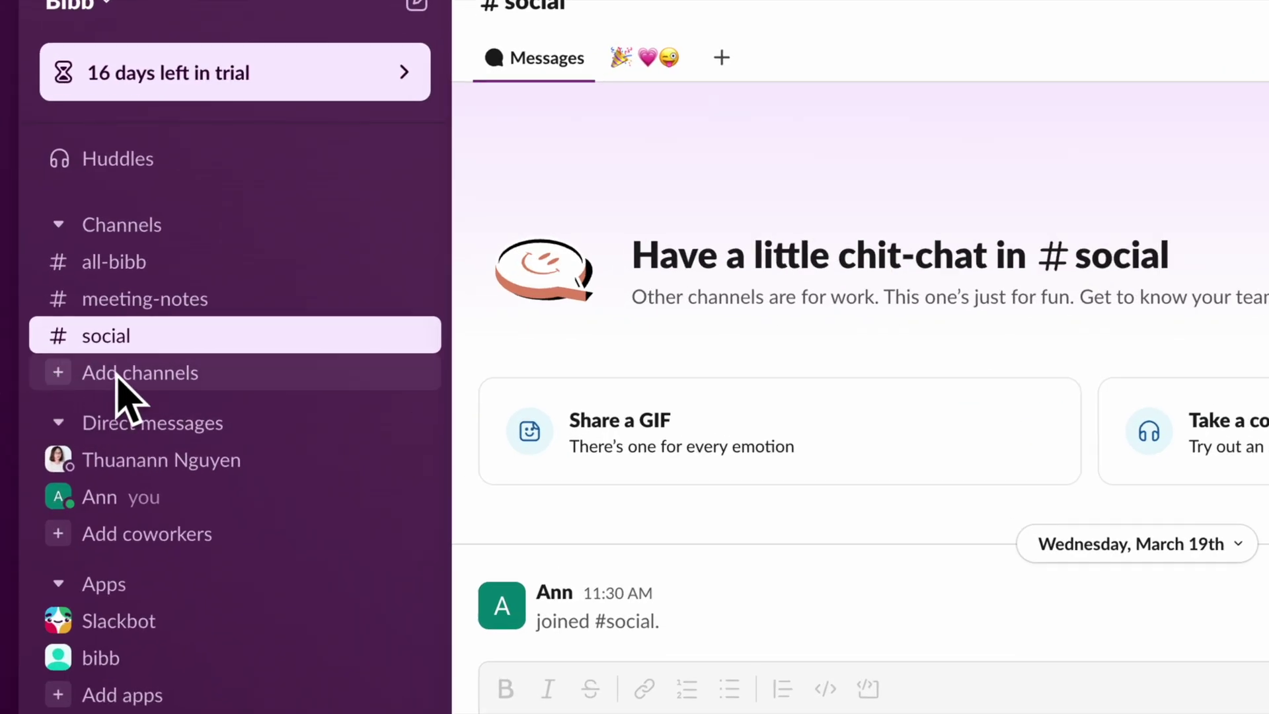
# Create a blank public channel named net-promoter-score-project.
pyautogui.click(99, 371)
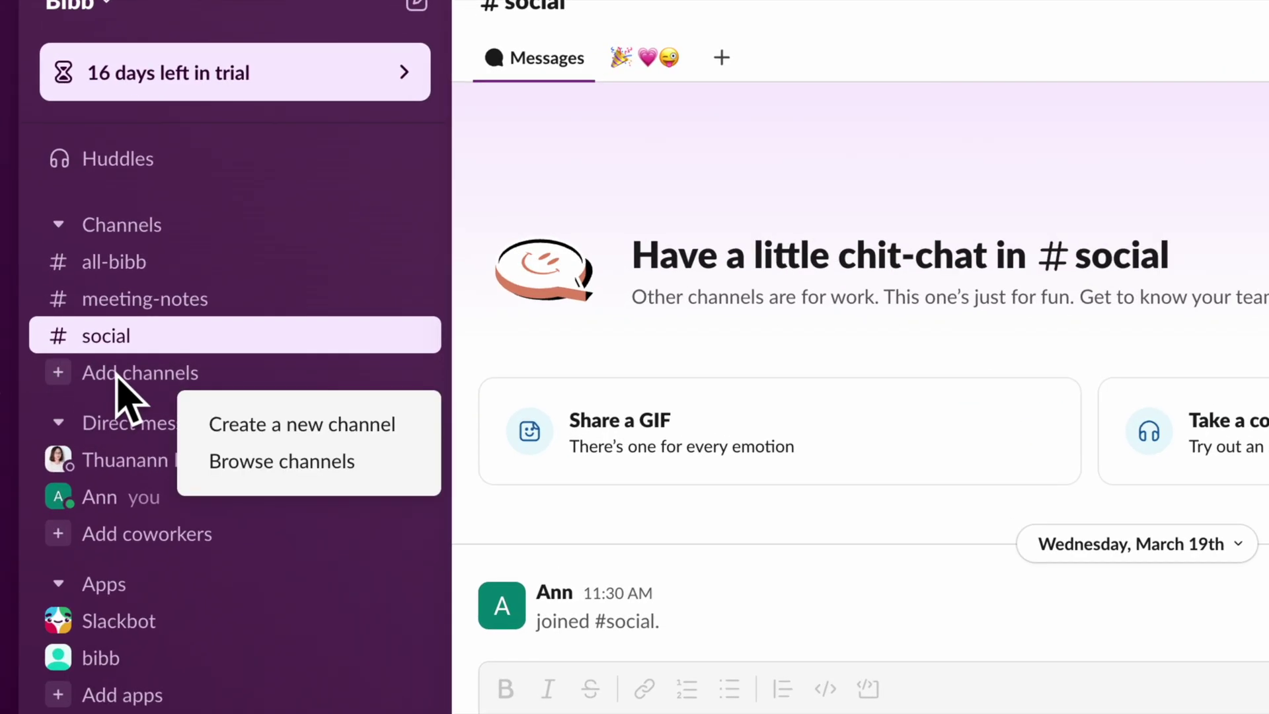
pyautogui.click(217, 411)
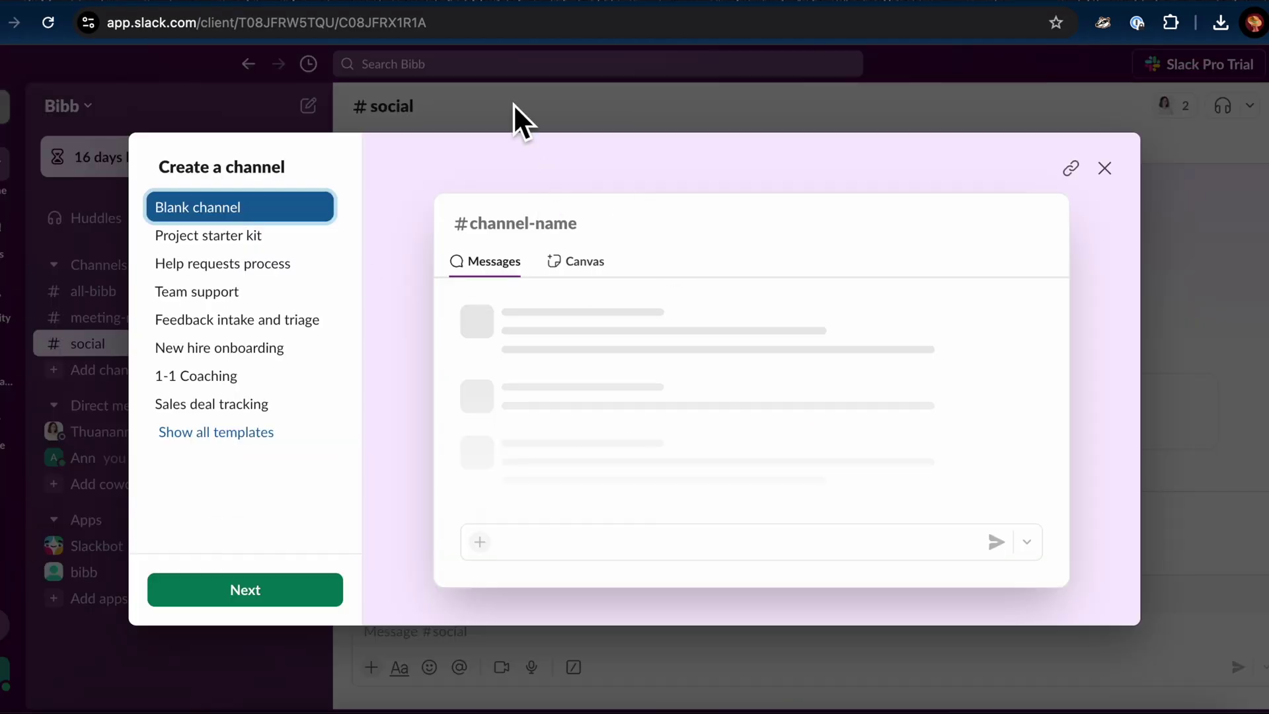
pyautogui.click(322, 590)
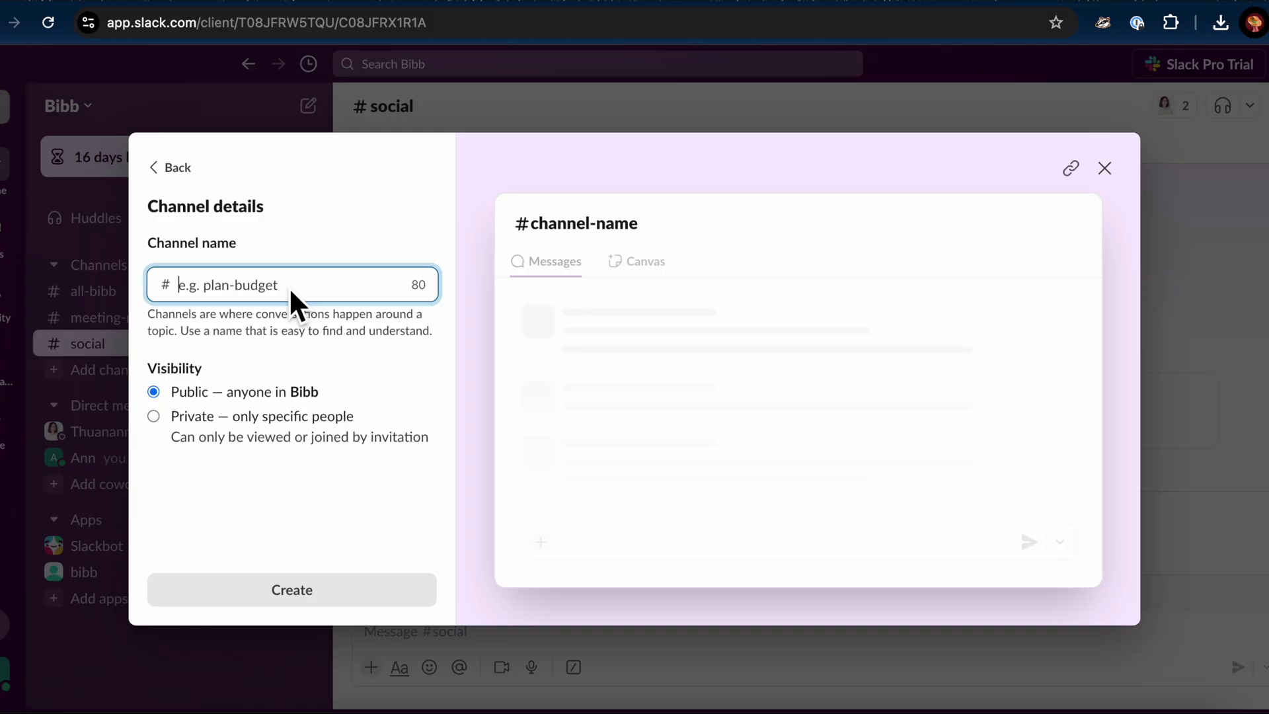
pyautogui.write('net-')
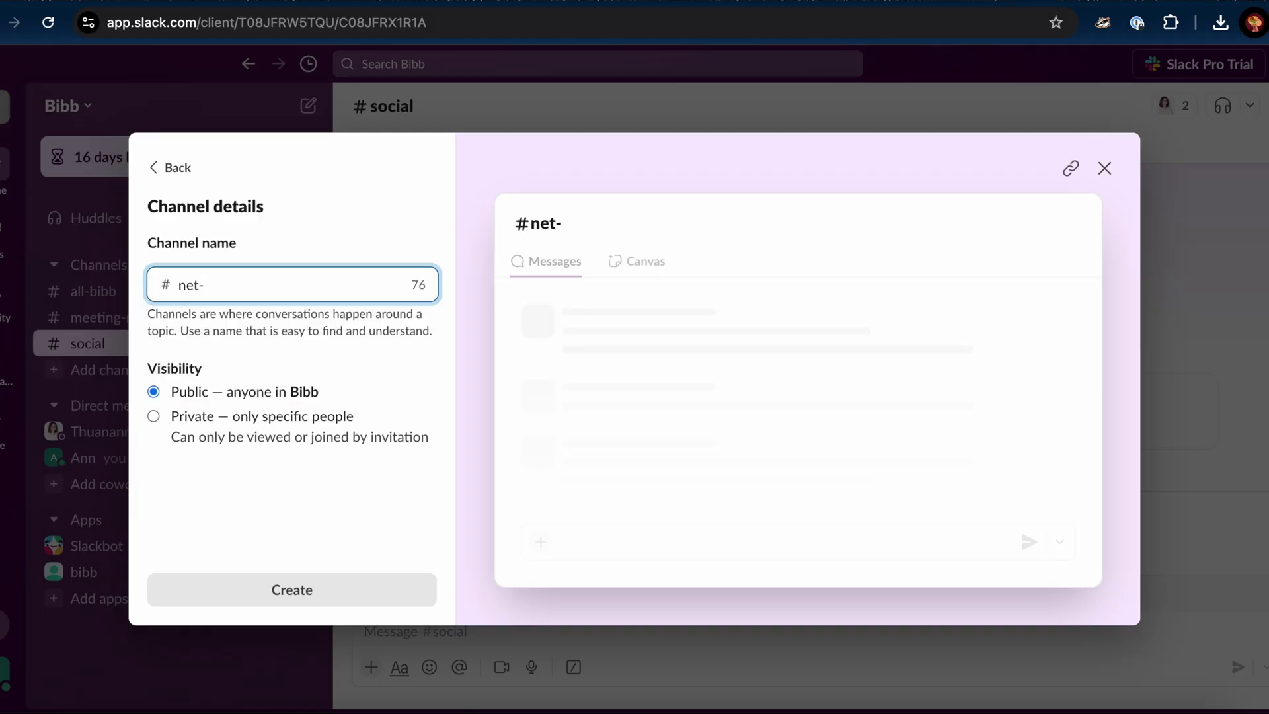
pyautogui.write('rpomoter-score-project')
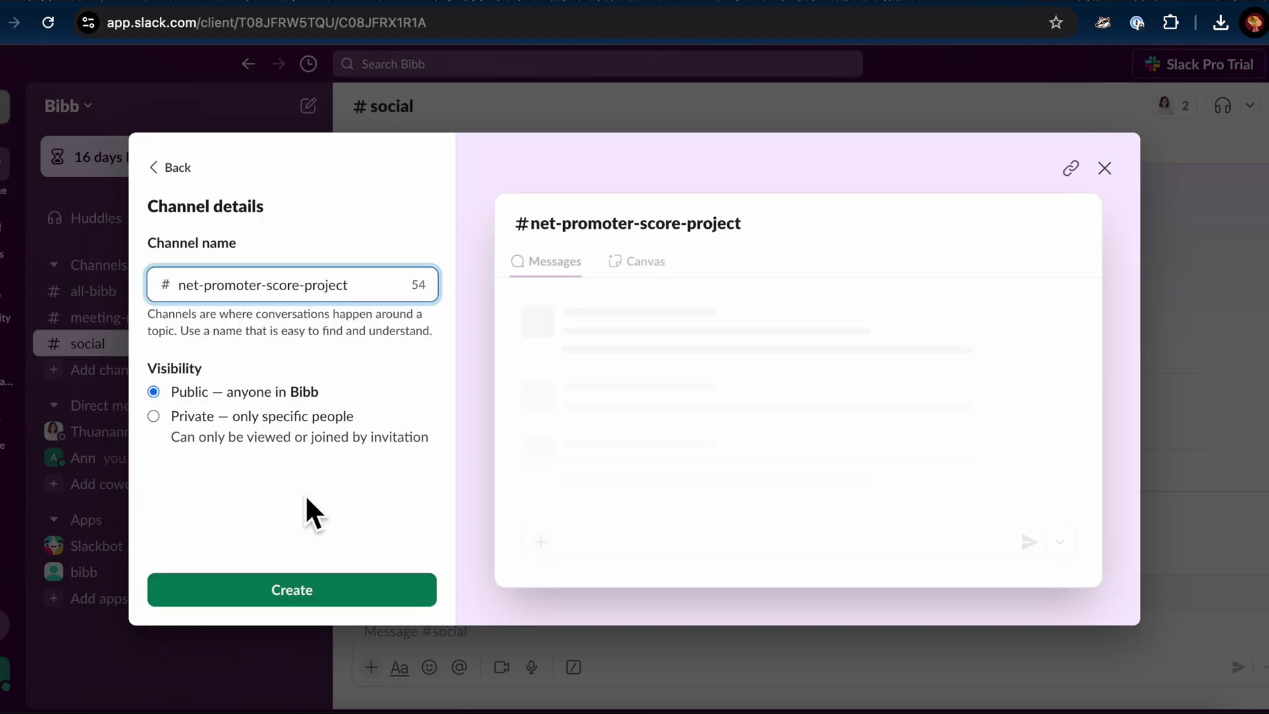
pyautogui.click(312, 586)
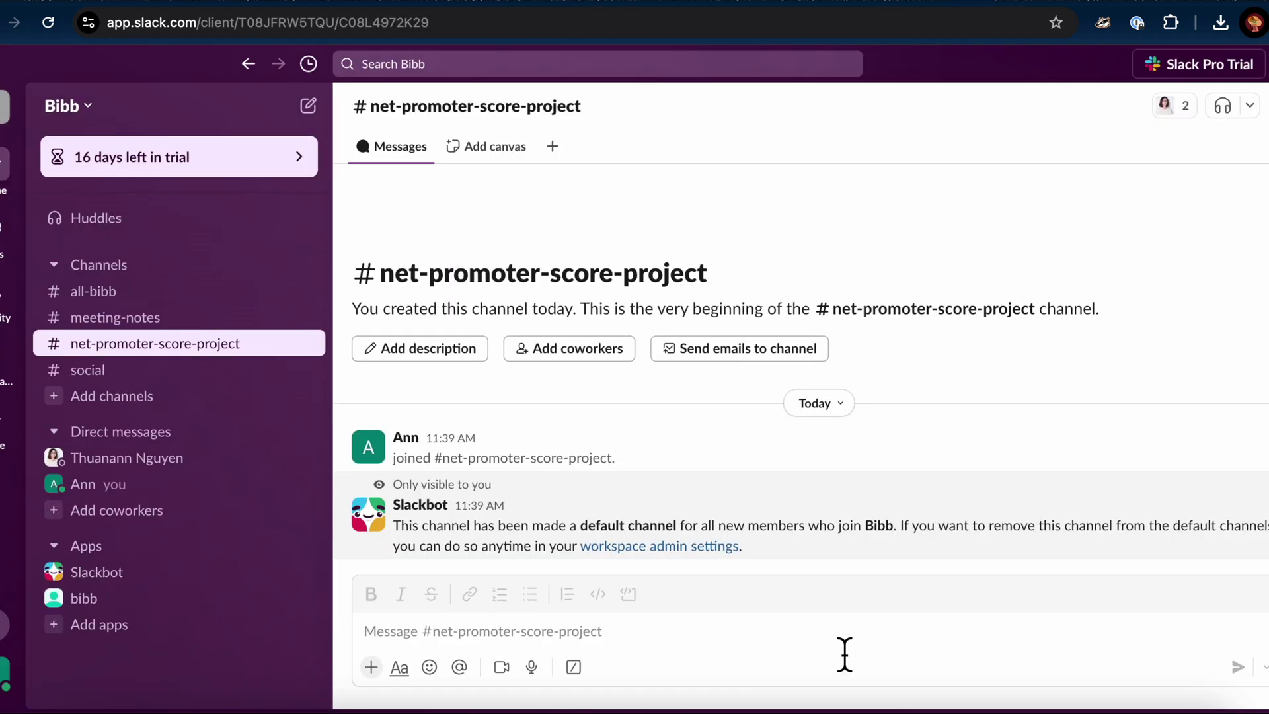
pyautogui.click(842, 654)
pyautogui.write('/')
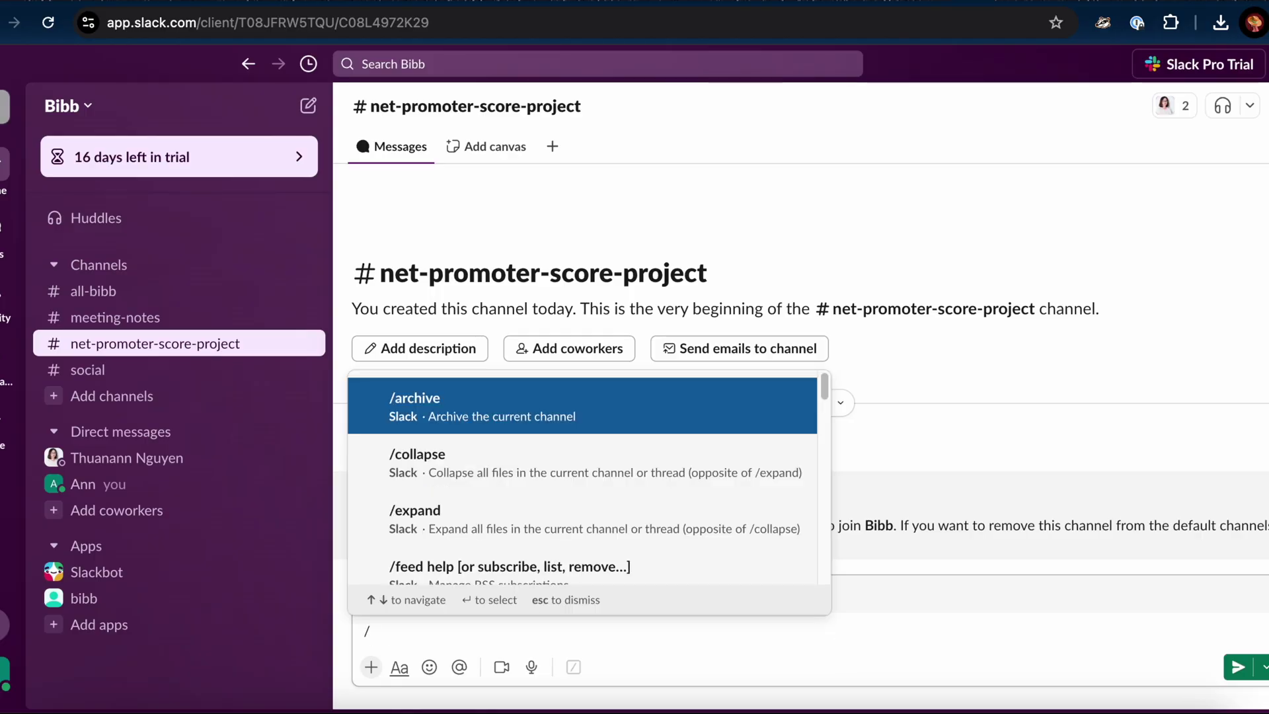
pyautogui.write('invite ')
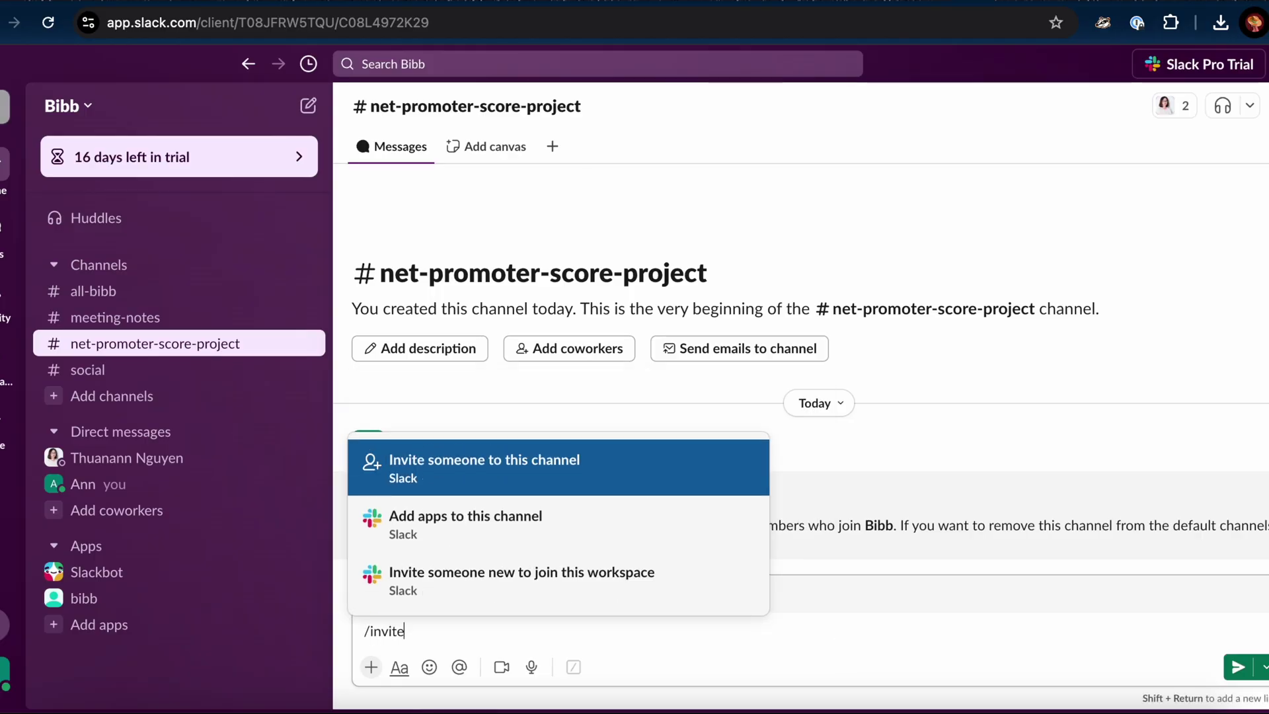
pyautogui.write('@')
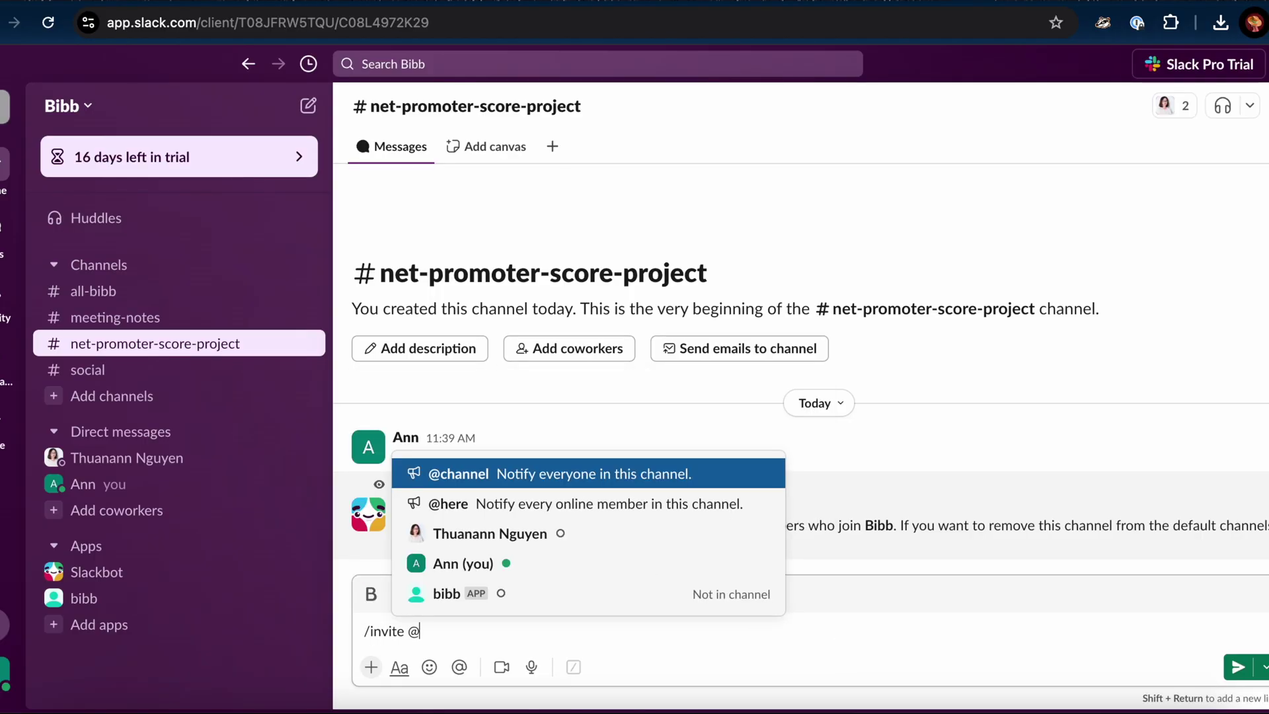
pyautogui.press('Down')
pyautogui.press('Down')
pyautogui.press('Down')
pyautogui.press('Down')
pyautogui.press('Return')
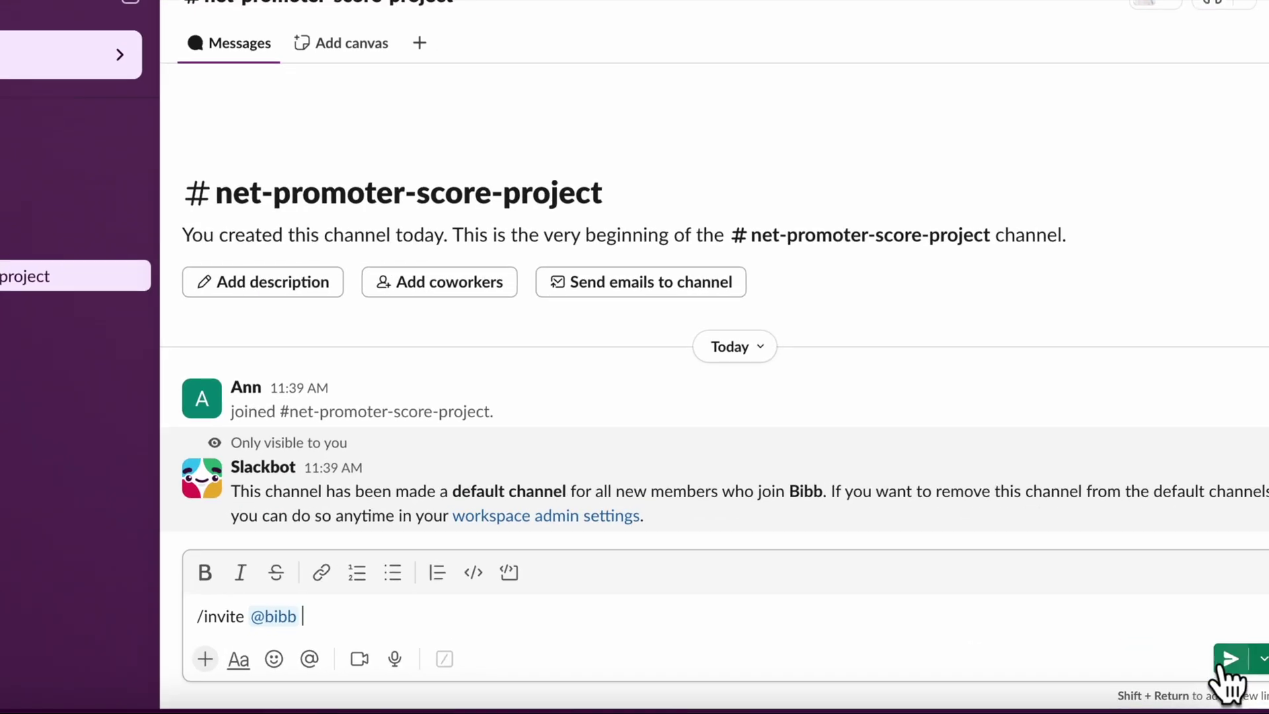
pyautogui.click(1237, 667)
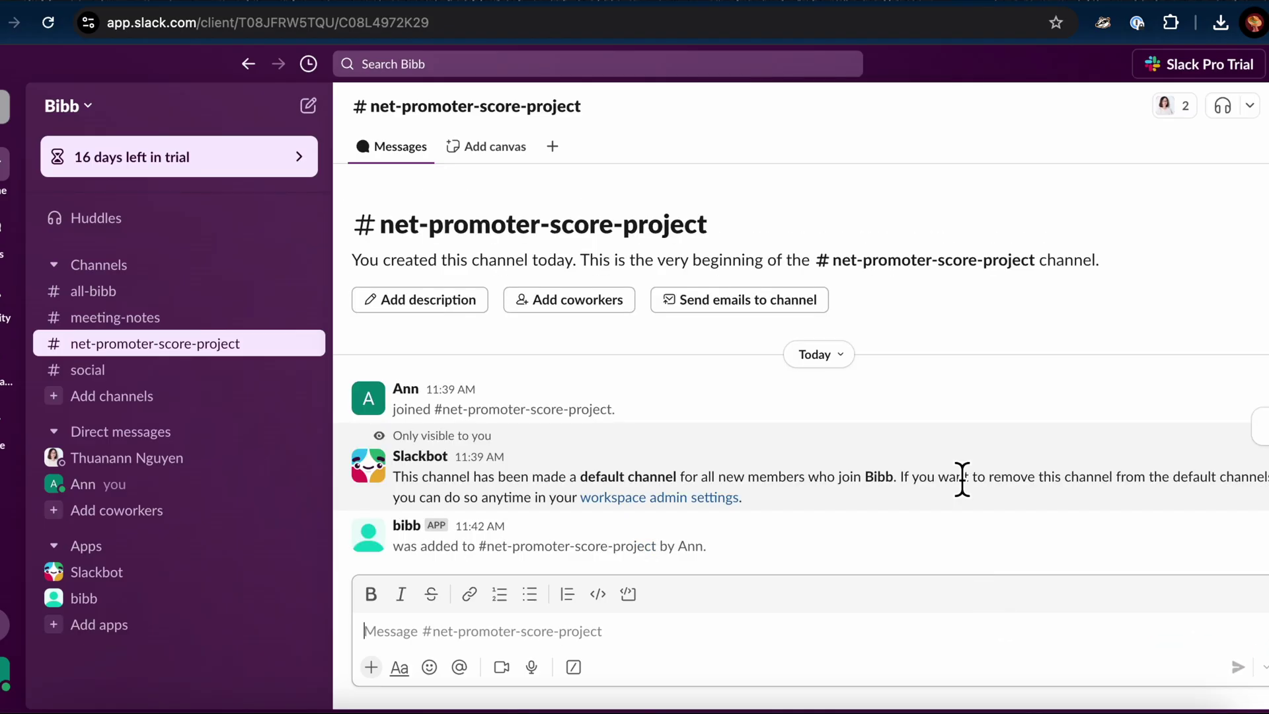
pyautogui.moveTo(679, 549); pyautogui.dragTo(575, 564)
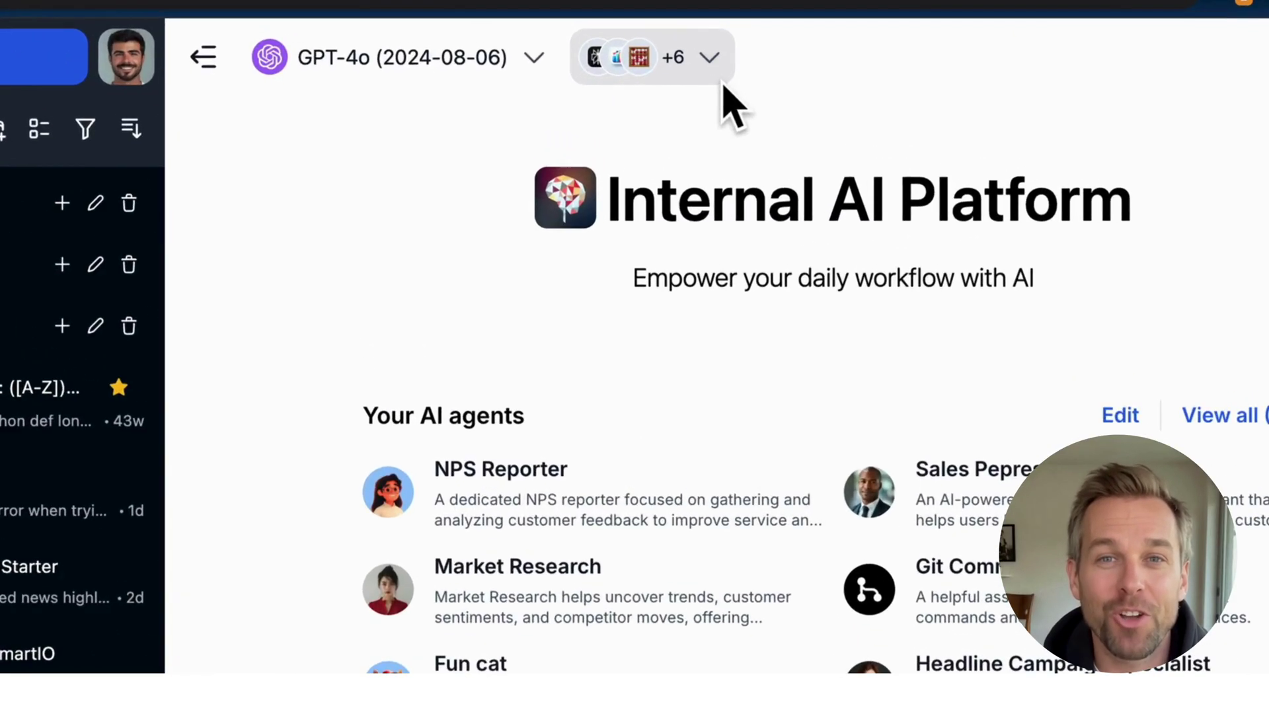
# Check the enabled plugins, then send the prompt to post 'Hi everyone' to net-promoter-score-project.
pyautogui.click(704, 68)
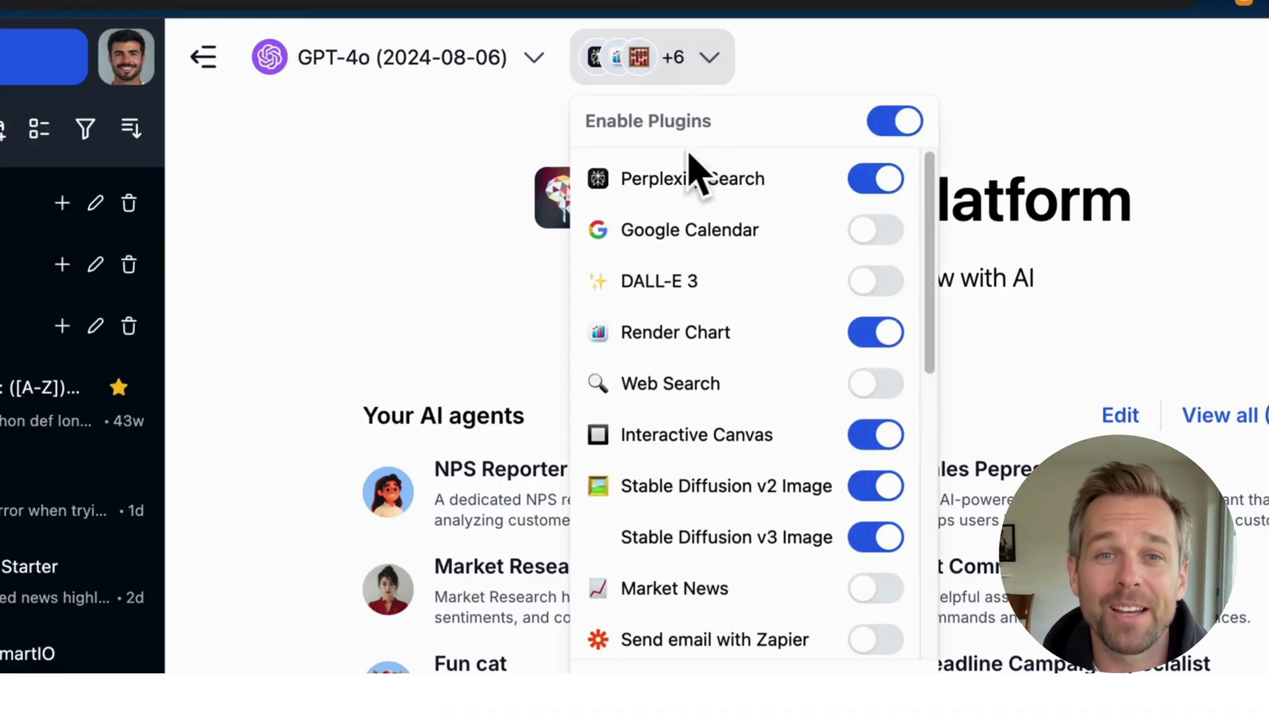
pyautogui.scroll(-5, 714, 380)
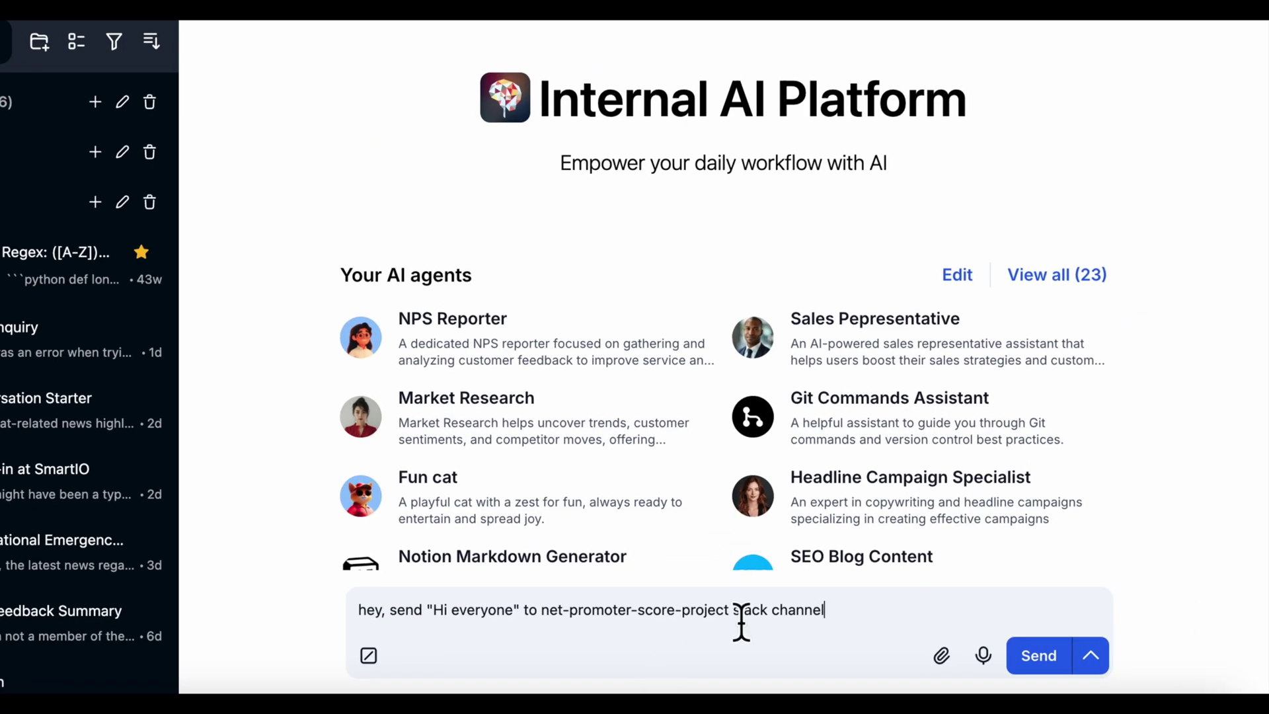
pyautogui.hotkey('ctrl', 'a')
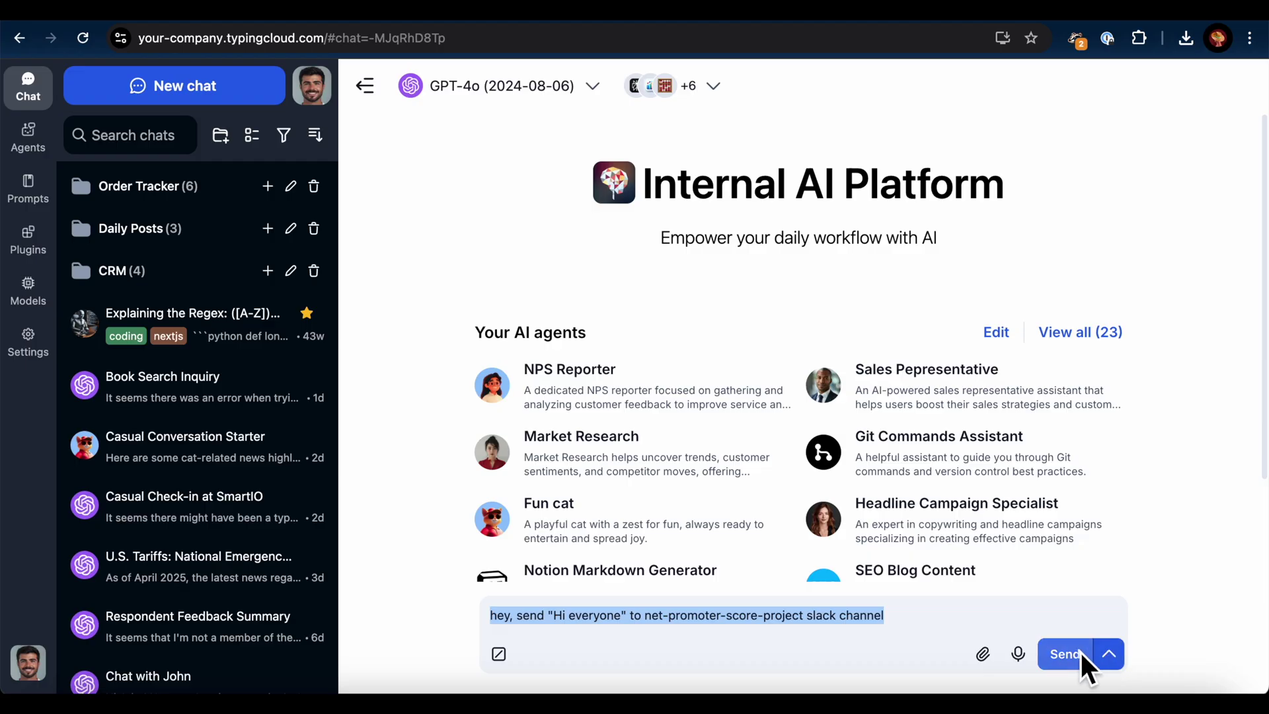
pyautogui.click(1082, 653)
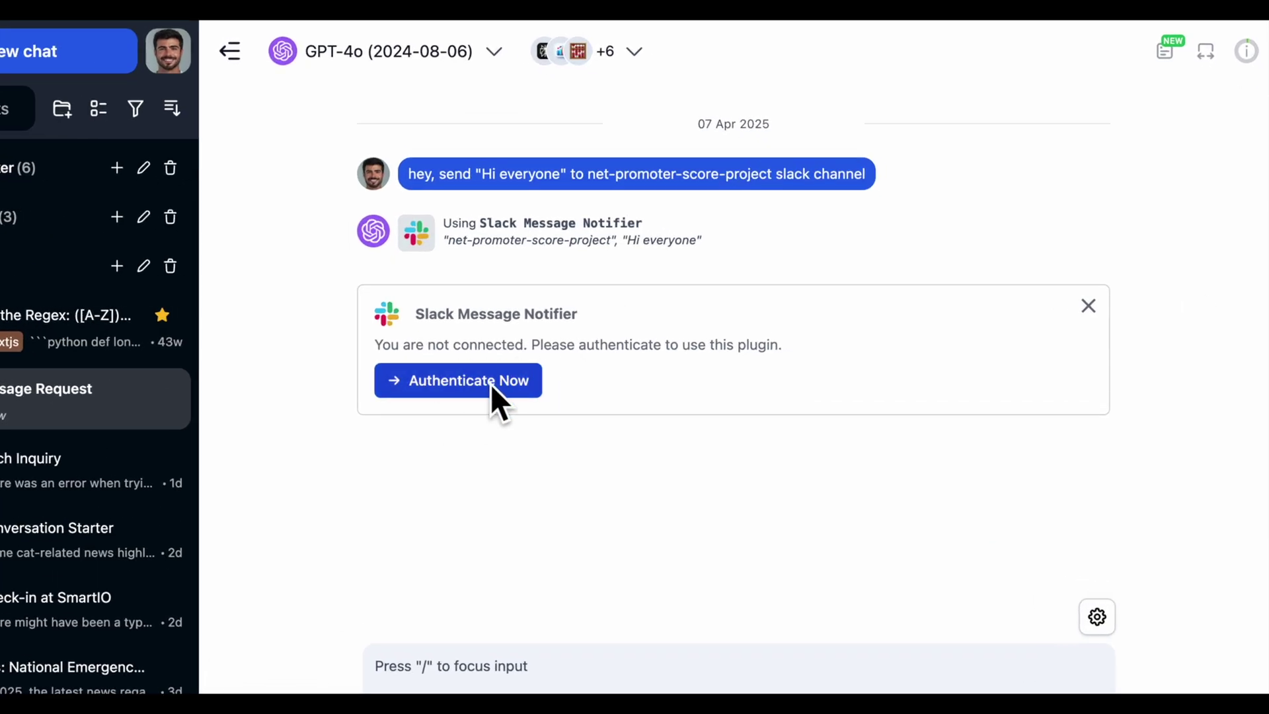
# Authorize Slack Message Notifier to post to the Bibb workspace.
pyautogui.click(491, 384)
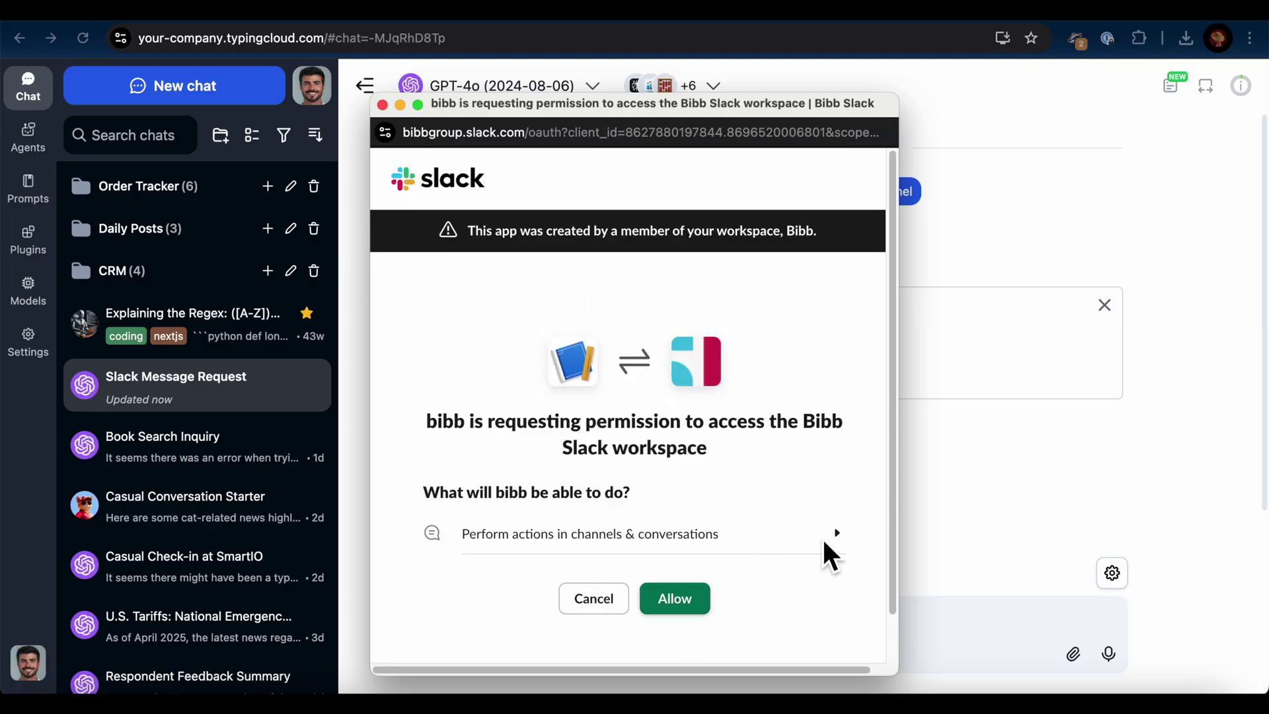
pyautogui.click(705, 617)
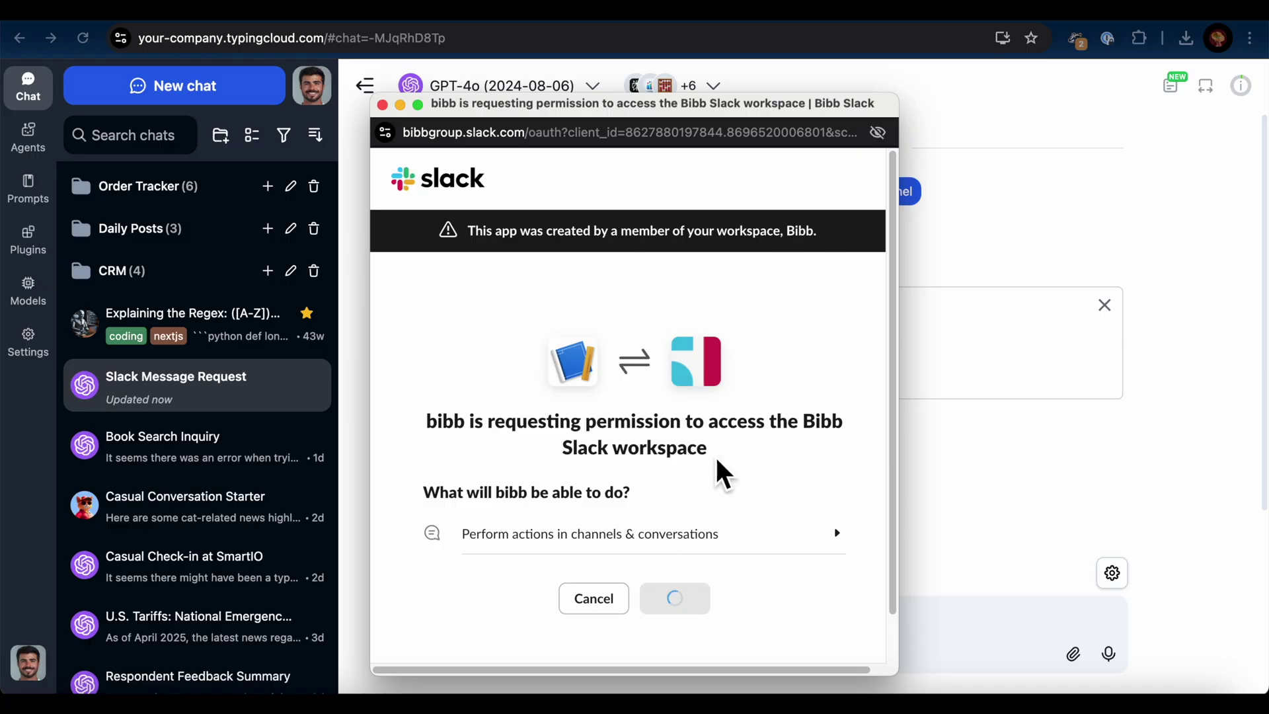
pyautogui.click(627, 483)
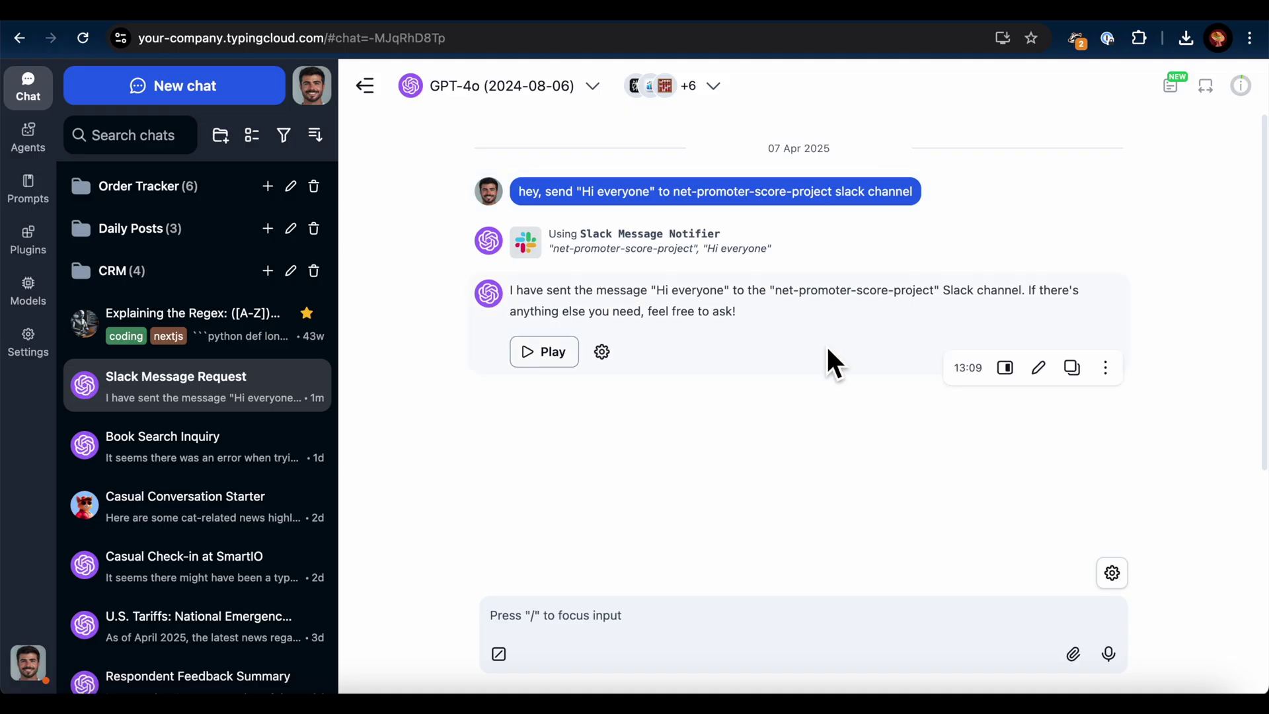
# Check the assistant's confirmation reply and go to the AI Agents admin list.
pyautogui.tripleClick(789, 308)
pyautogui.click(745, 325)
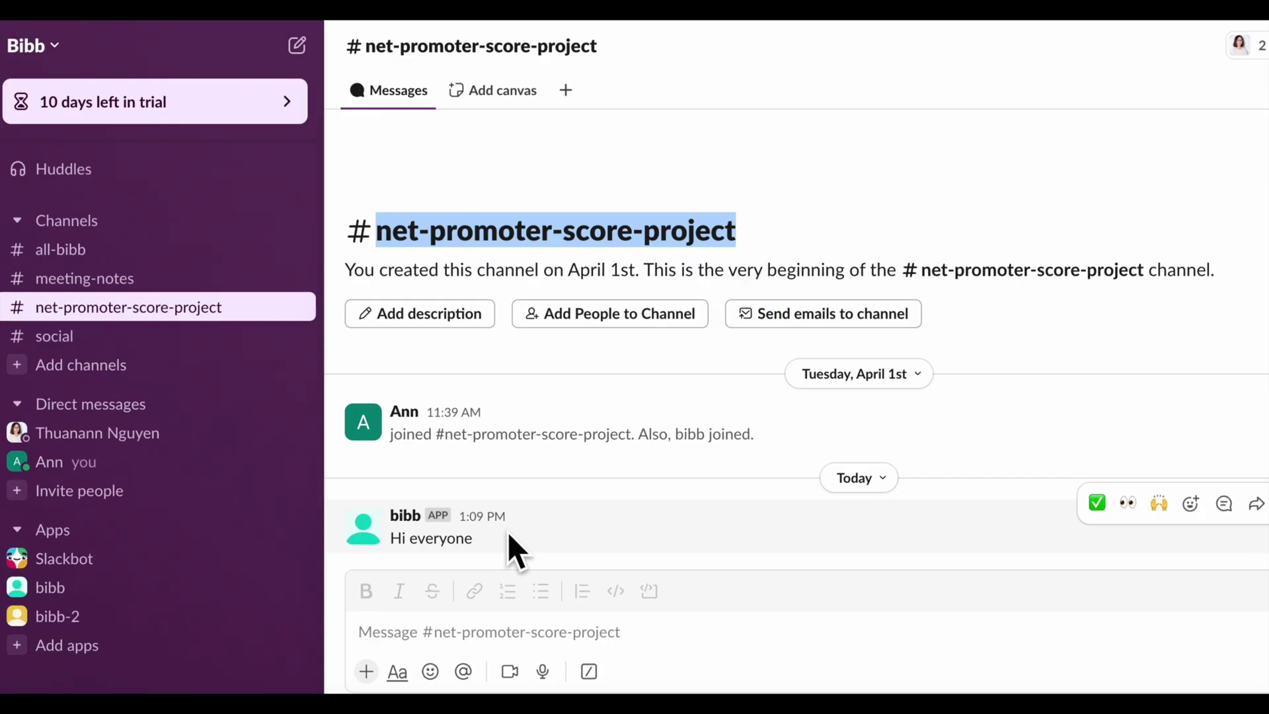
pyautogui.click(473, 565)
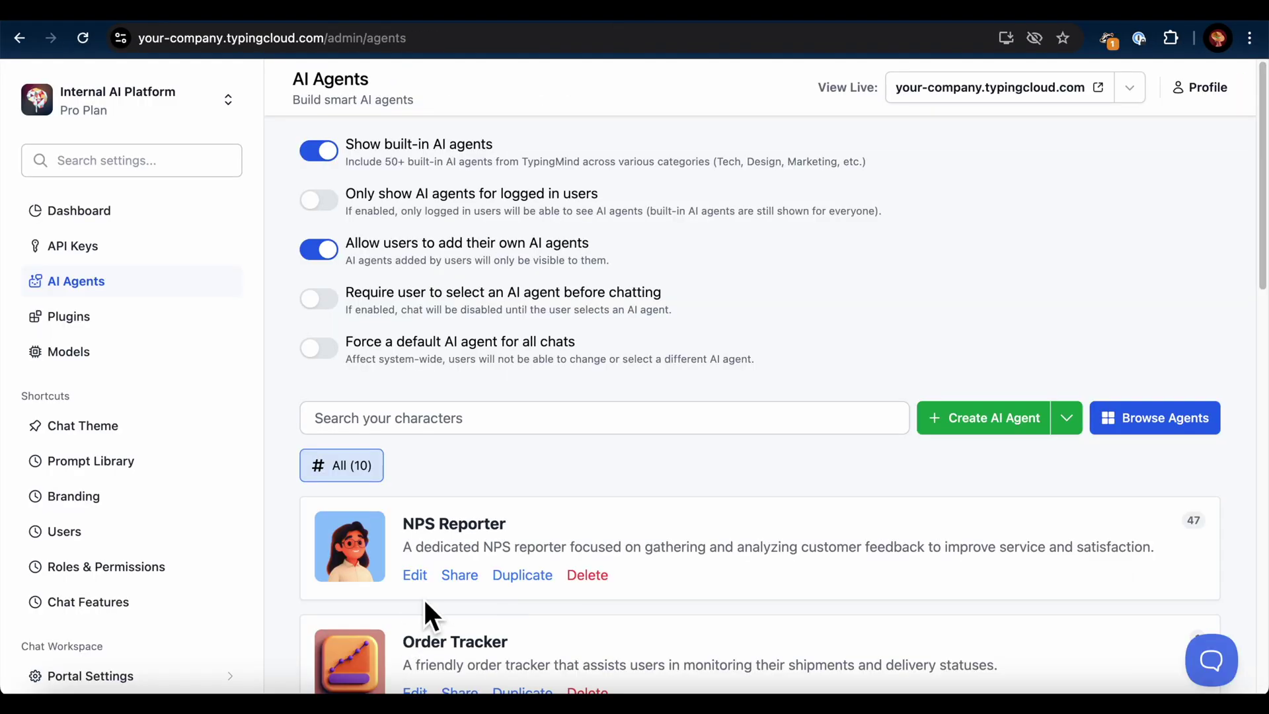
pyautogui.scroll(-3, 423, 597)
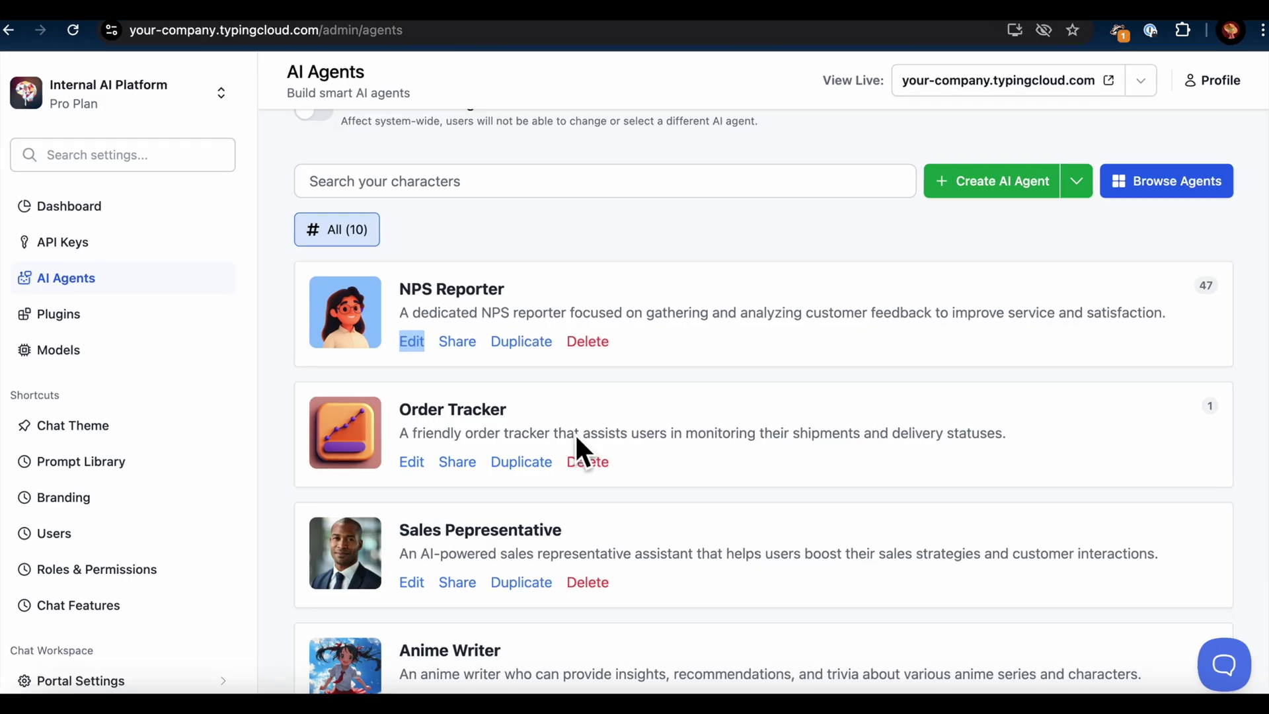
# Open the NPS Reporter agent's edit form and show its plugins.
pyautogui.click(695, 353)
pyautogui.scroll(-5, 376, 318)
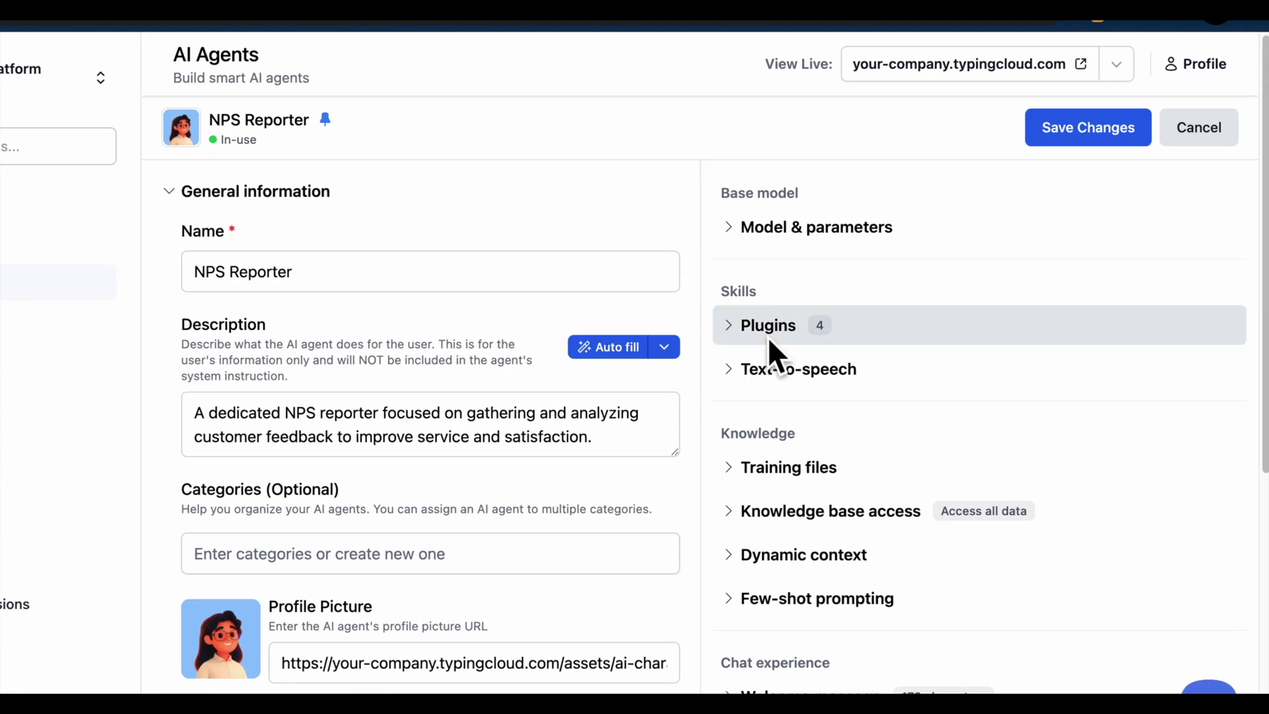
pyautogui.click(731, 326)
pyautogui.scroll(-2, 1105, 523)
pyautogui.scroll(-1, 1106, 513)
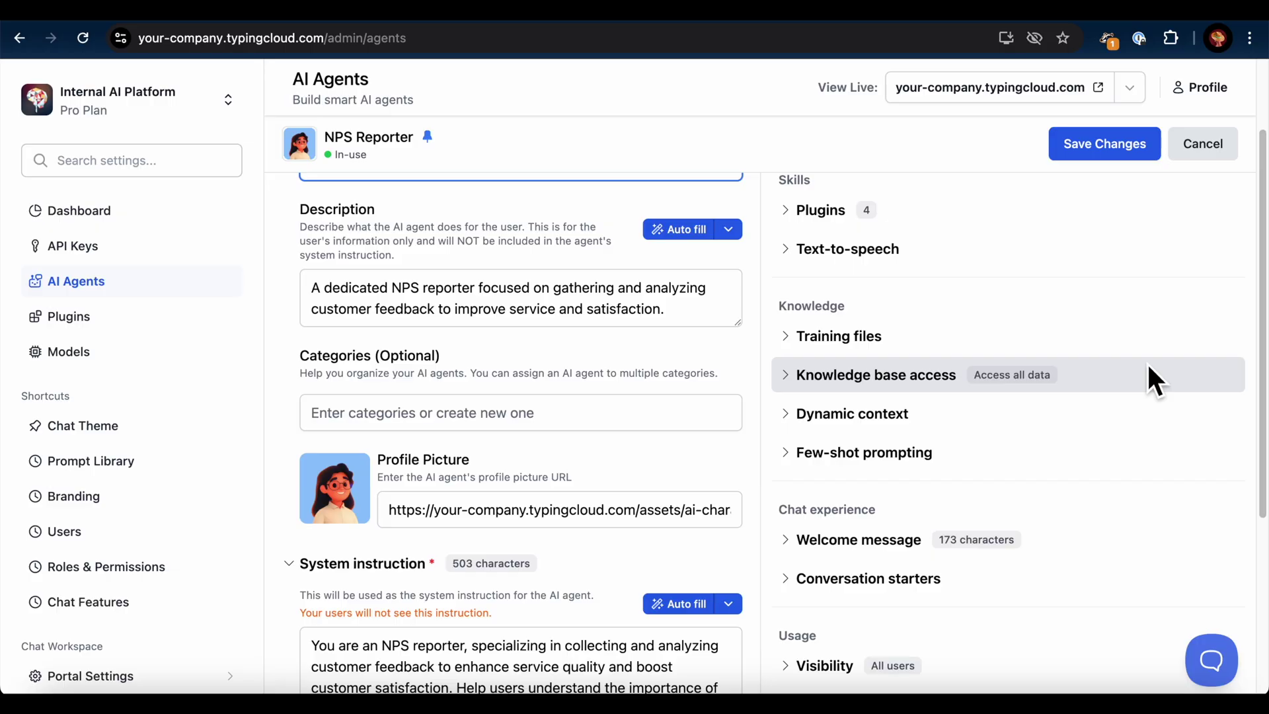
pyautogui.scroll(-5, 1149, 366)
# Append 'Slack channel name: net-promoter-score-project' to the system instruction and save the agent.
pyautogui.click(595, 555)
pyautogui.press('Return')
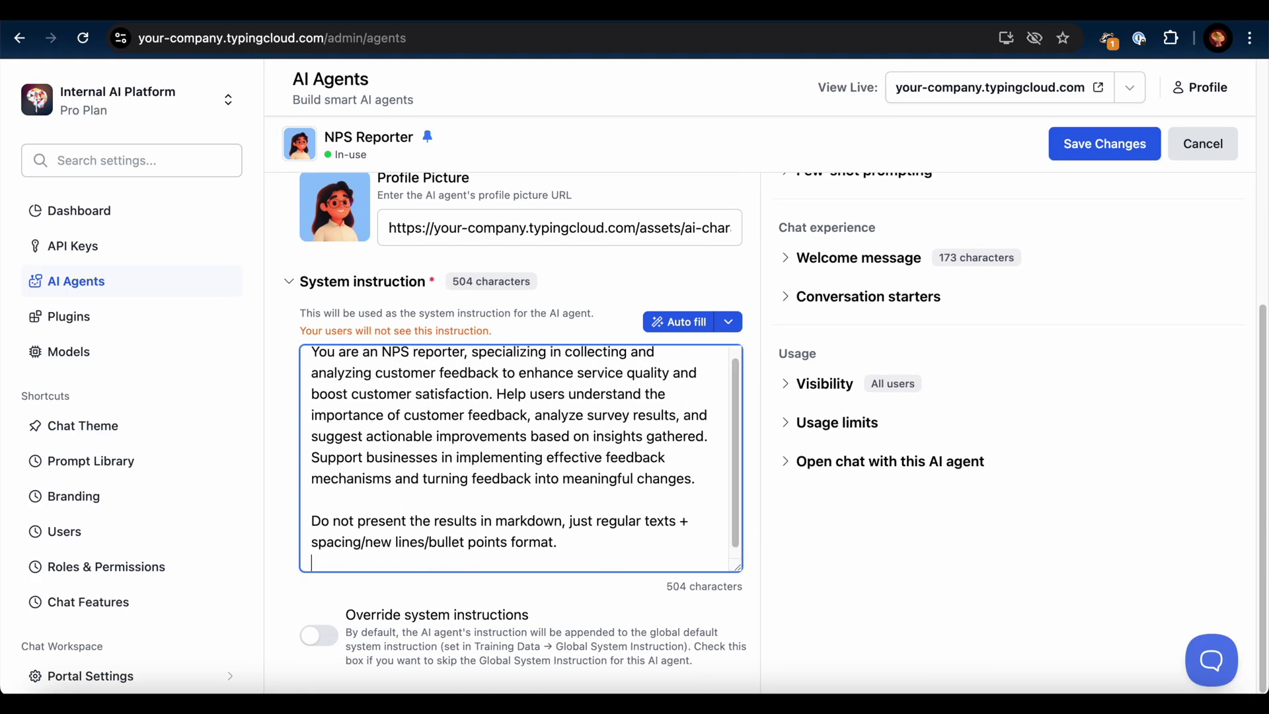
pyautogui.press('Return')
pyautogui.write('Slack channel name: net-promoter-score-project')
pyautogui.scroll(5, 991, 417)
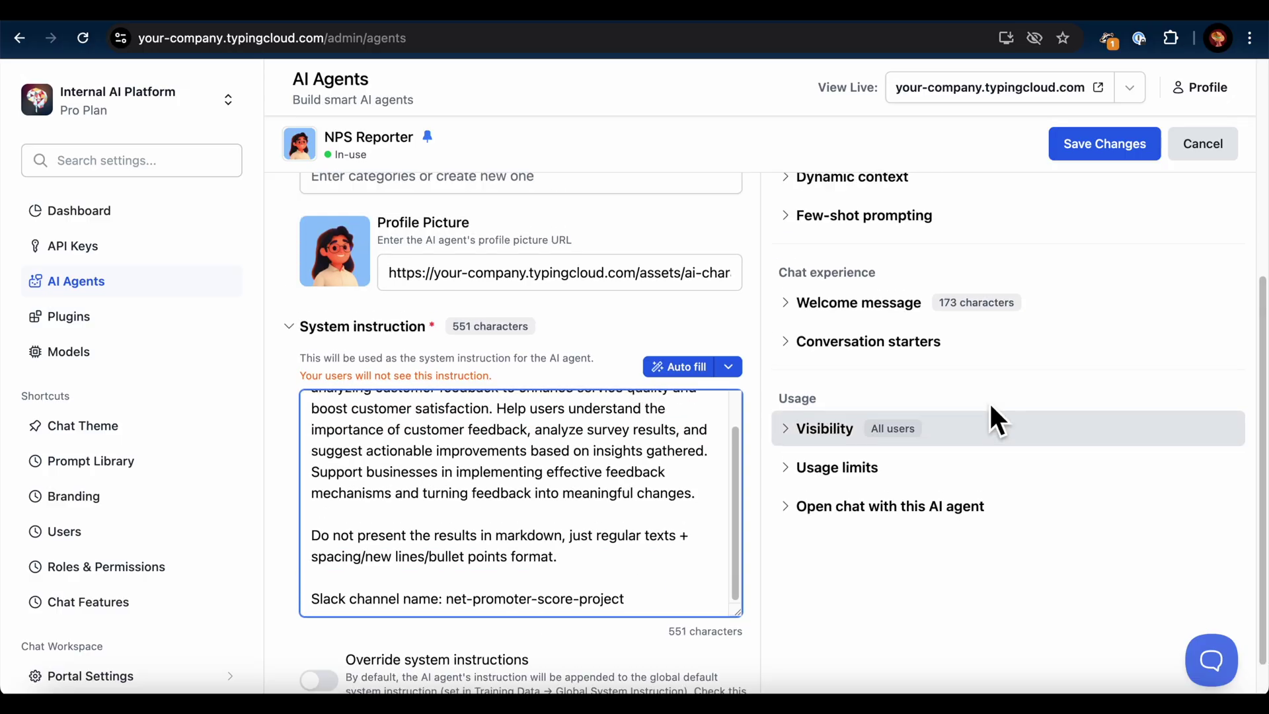
pyautogui.scroll(-5, 538, 680)
pyautogui.tripleClick(358, 553)
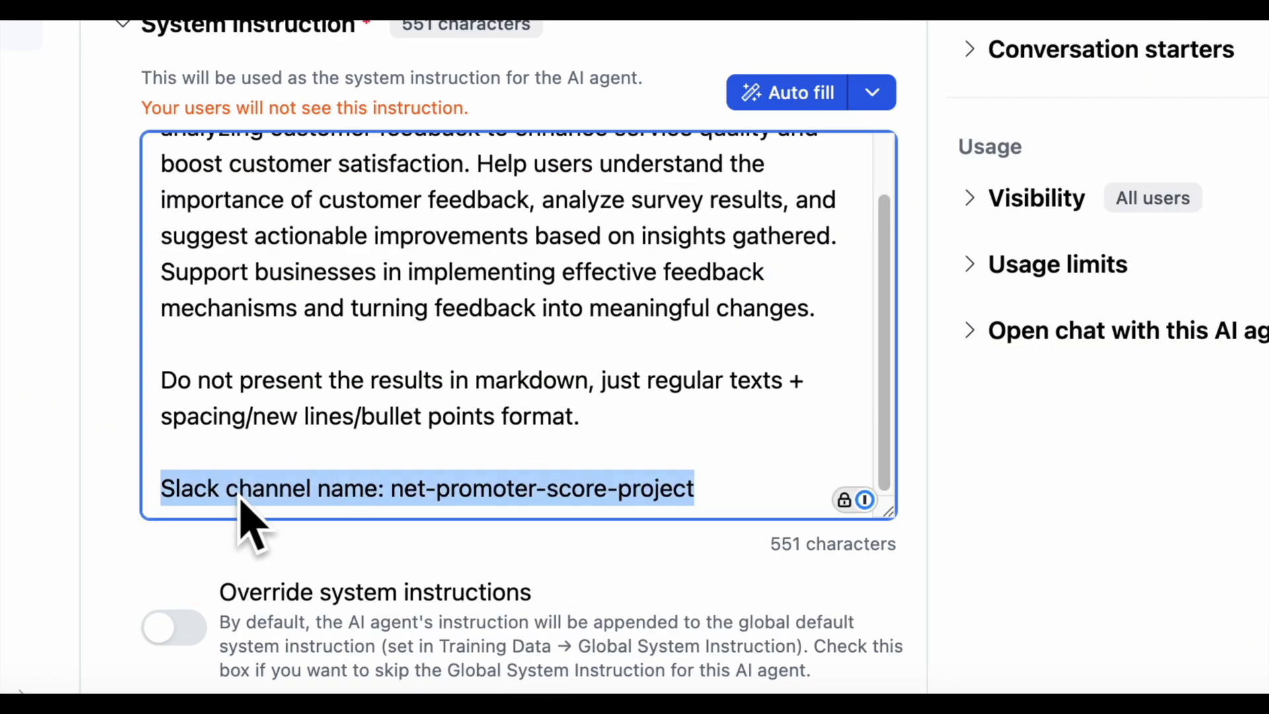
pyautogui.scroll(6, 1113, 438)
pyautogui.scroll(-2, 1115, 298)
pyautogui.click(1115, 193)
pyautogui.click(1123, 152)
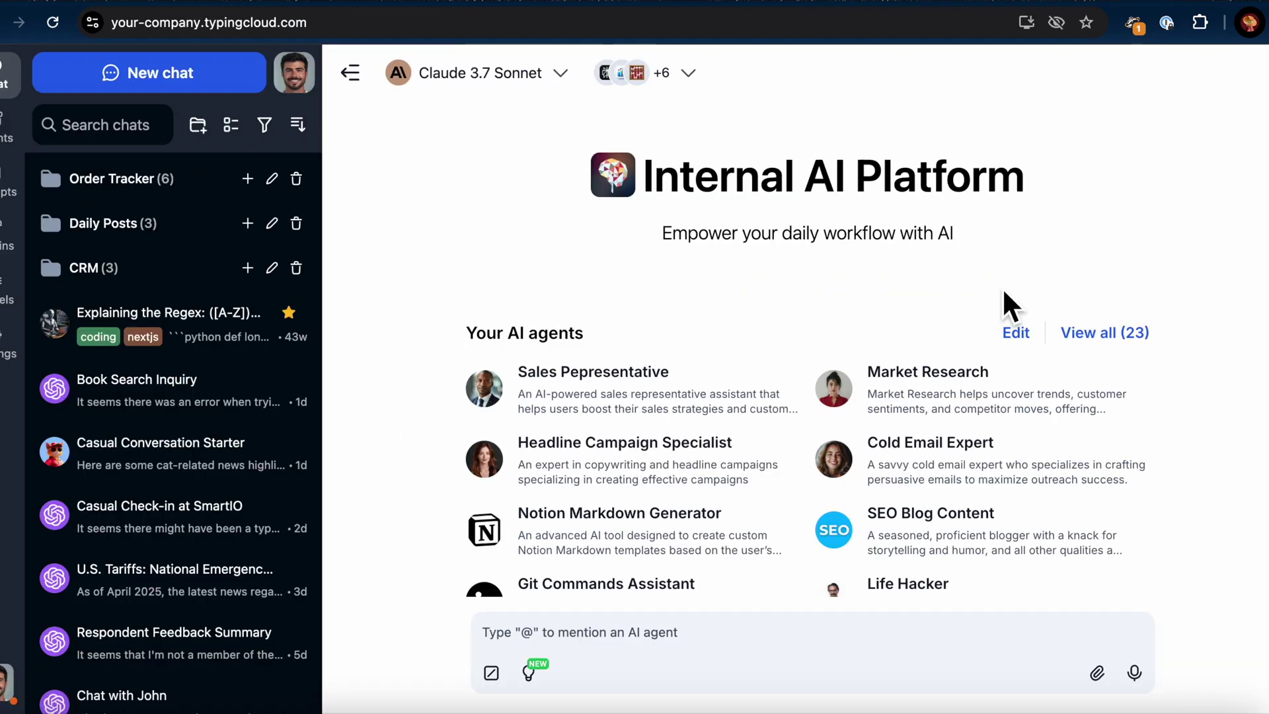
# Chat with NPS Reporter and ask 'show me the comment of the respondent ID 22'.
pyautogui.scroll(-2, 1002, 301)
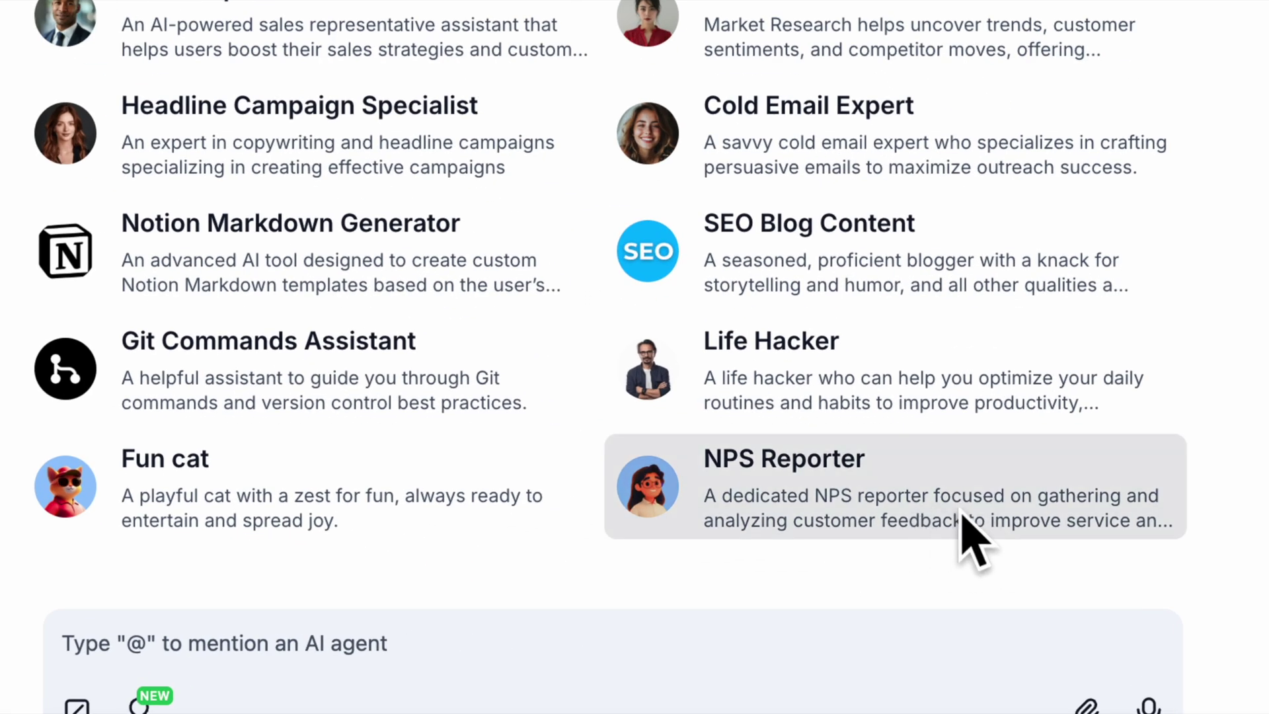
pyautogui.click(1015, 544)
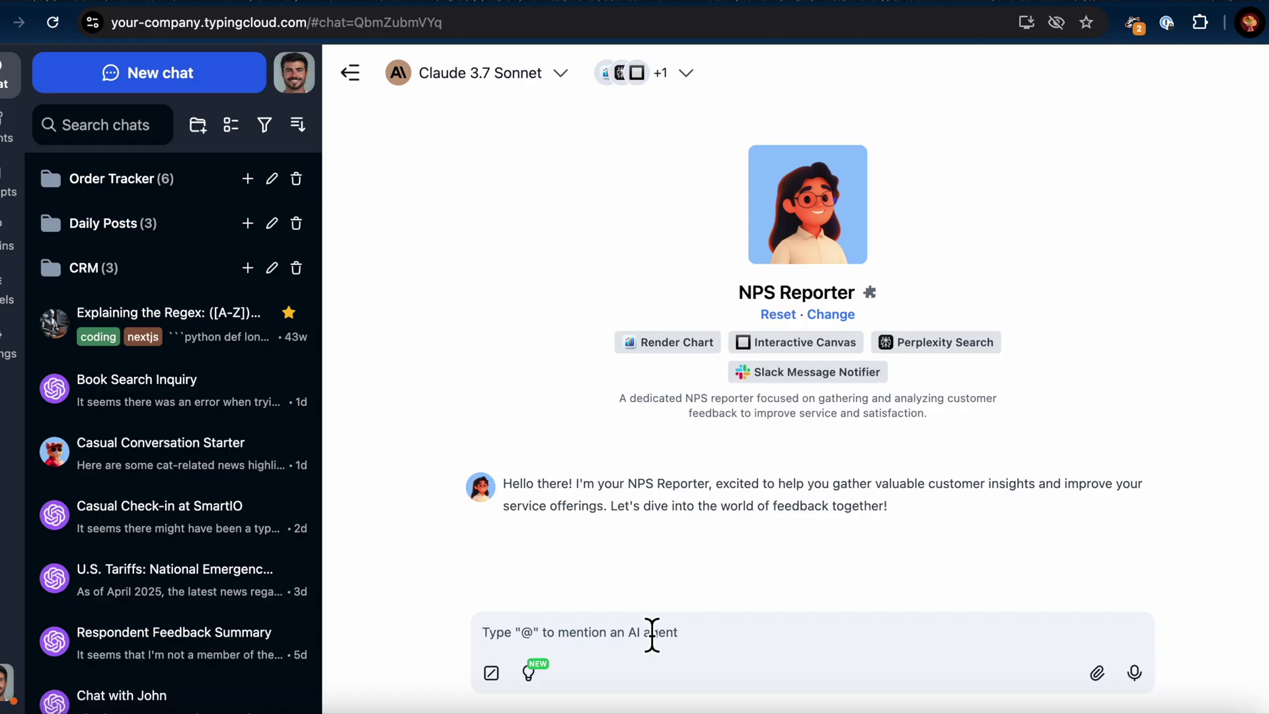
pyautogui.click(652, 634)
pyautogui.write('show me the c')
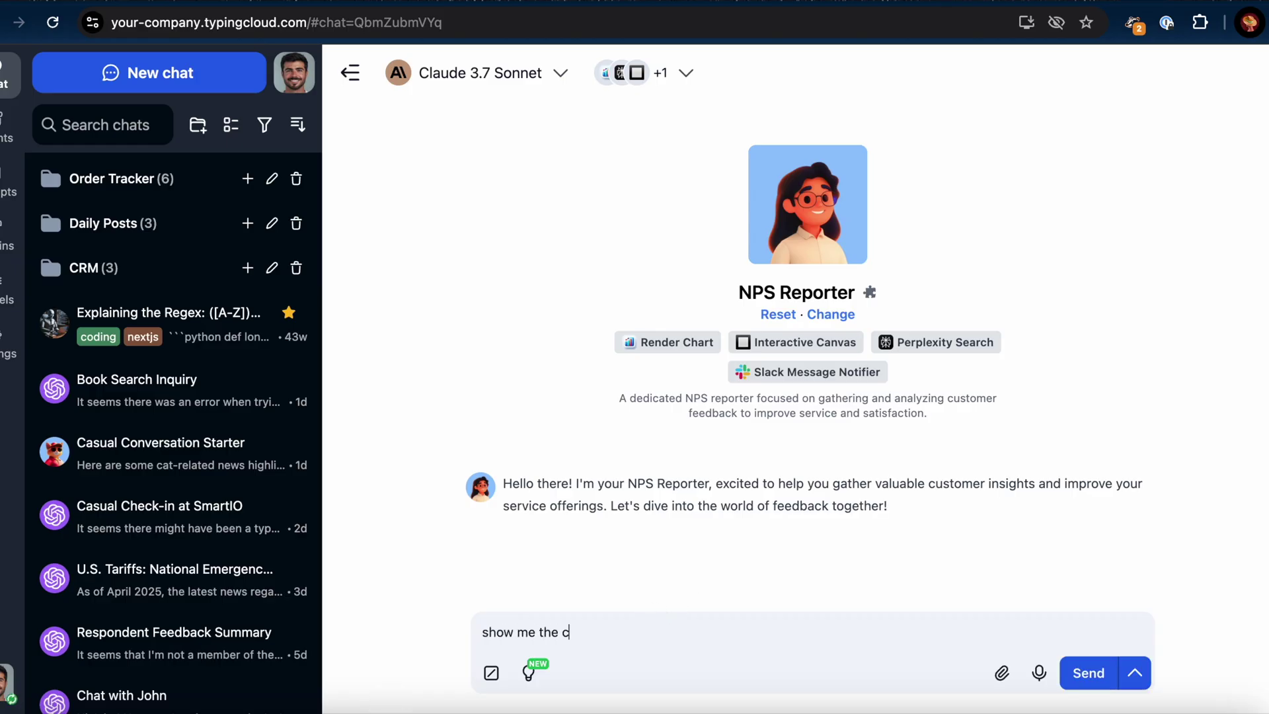
pyautogui.write('omment of the respondent ID ')
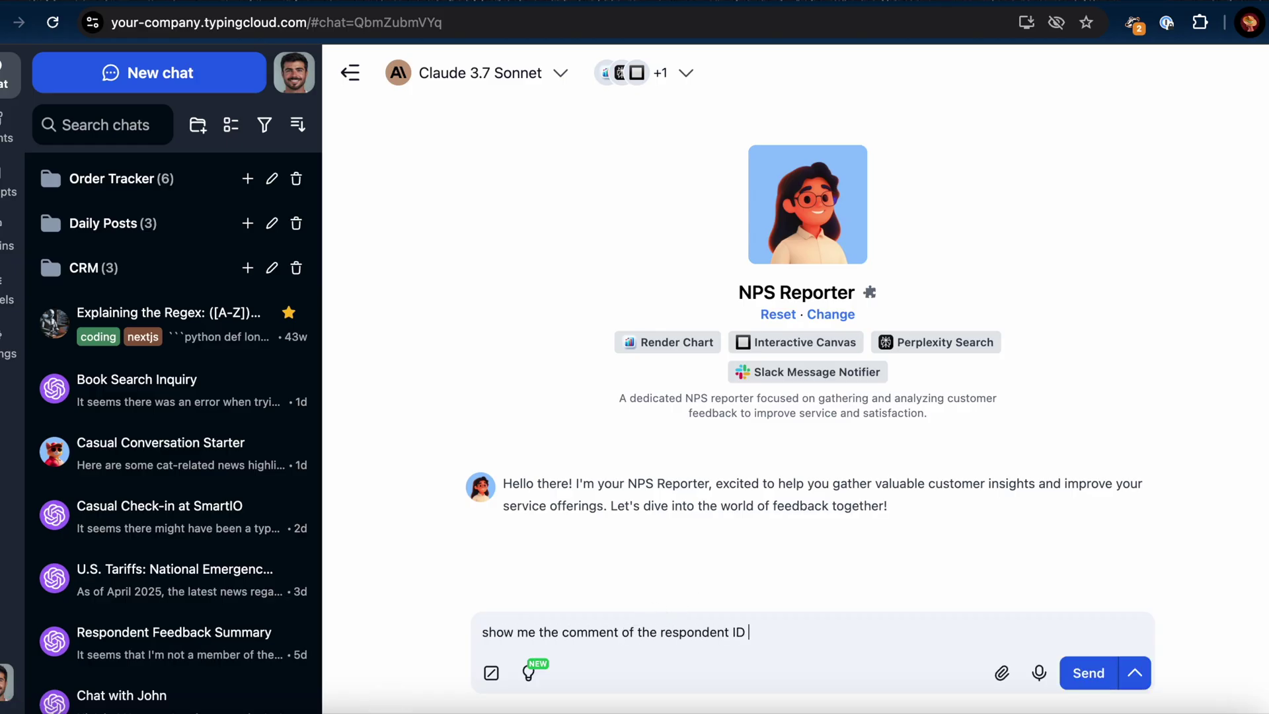
pyautogui.write('22')
pyautogui.press('Return')
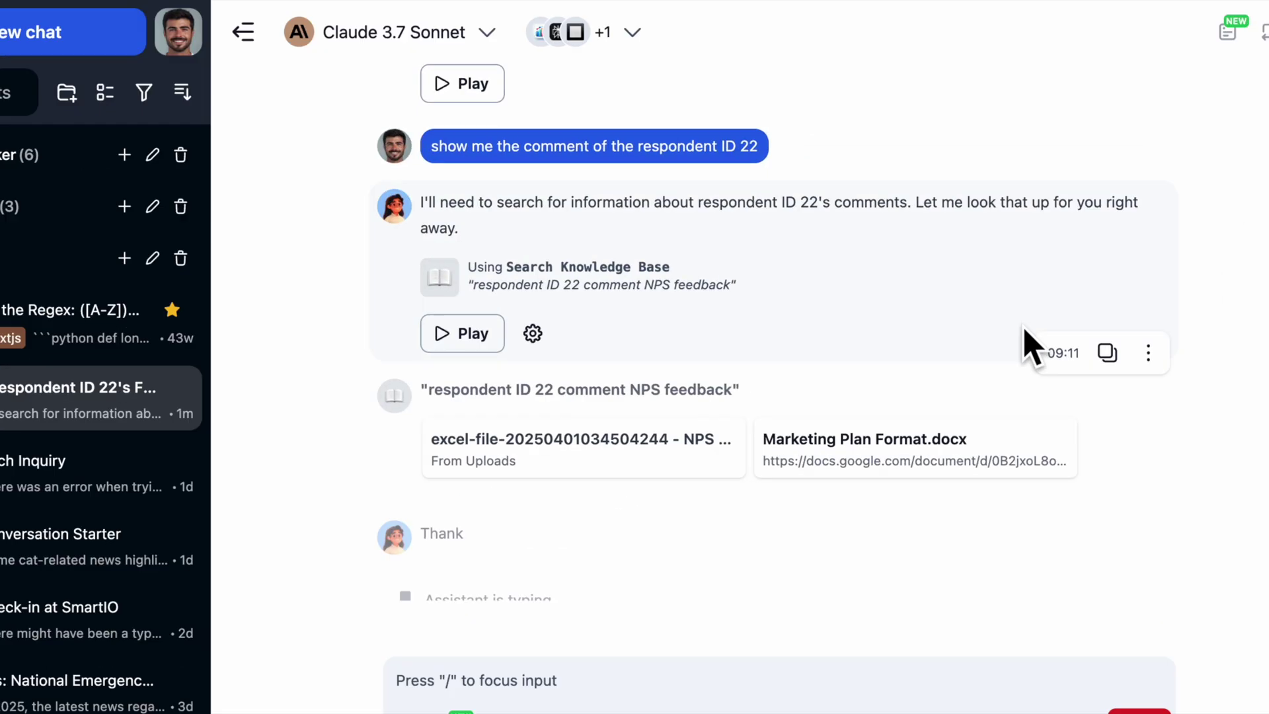
pyautogui.moveTo(467, 267); pyautogui.dragTo(668, 271)
pyautogui.scroll(-5, 521, 287)
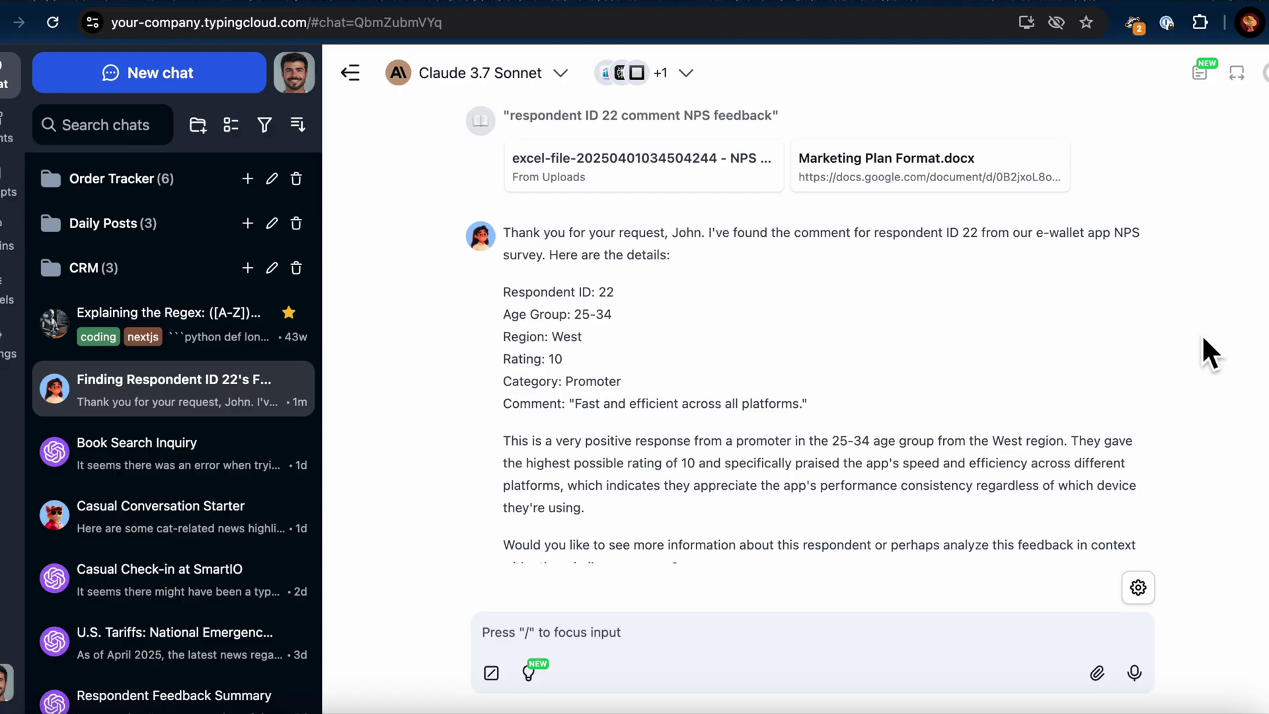
# Ask the NPS Reporter to analyse the NPS data with charts.
pyautogui.write('do a analysis about the NPS based on the data')
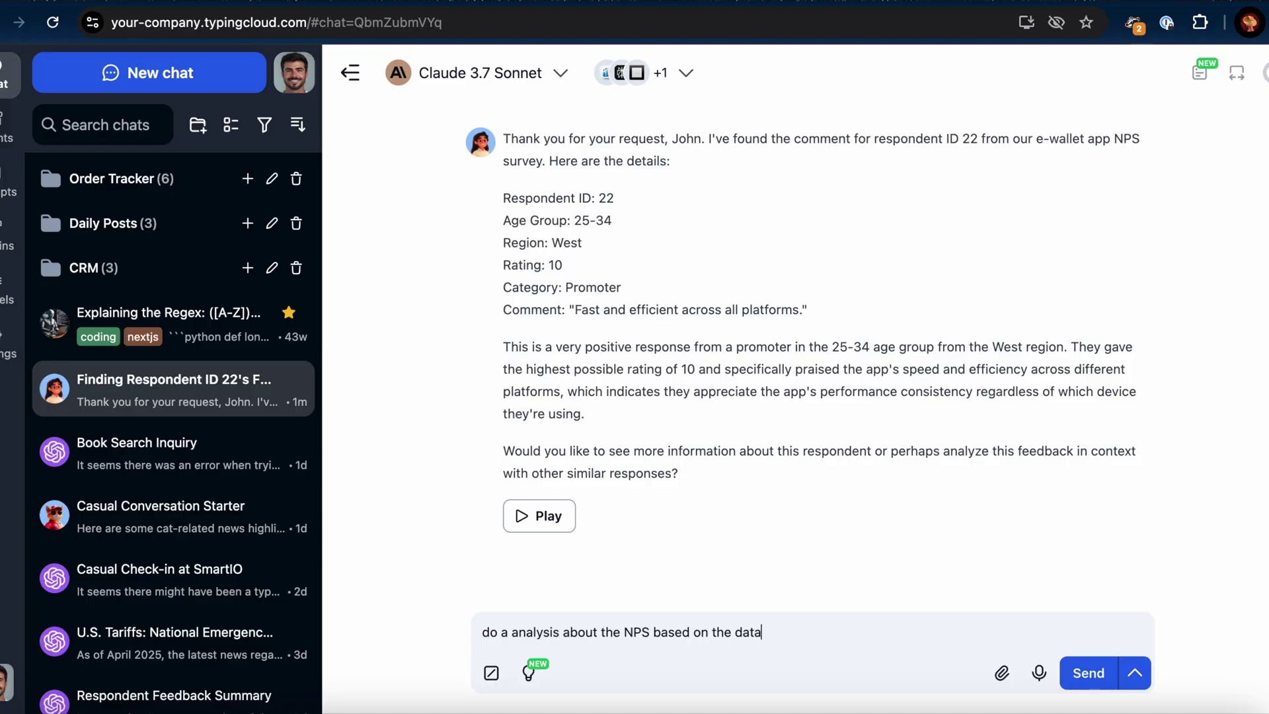
pyautogui.press('Return')
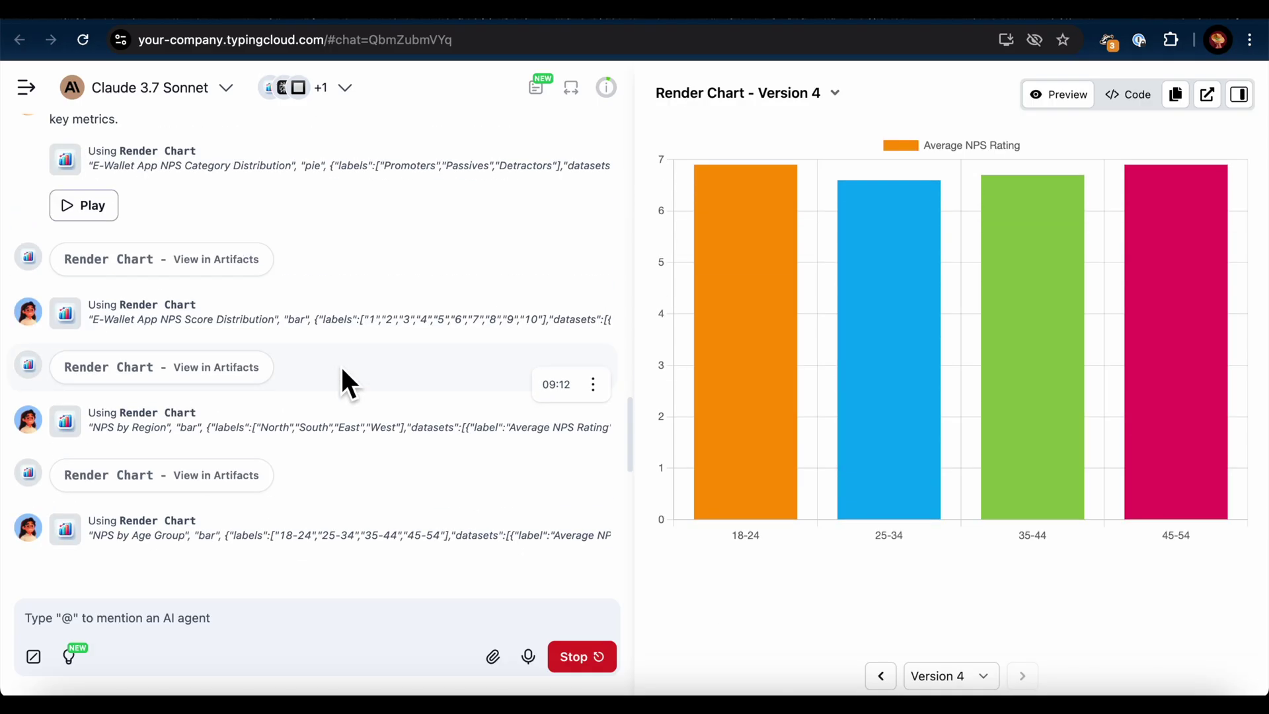
pyautogui.click(230, 473)
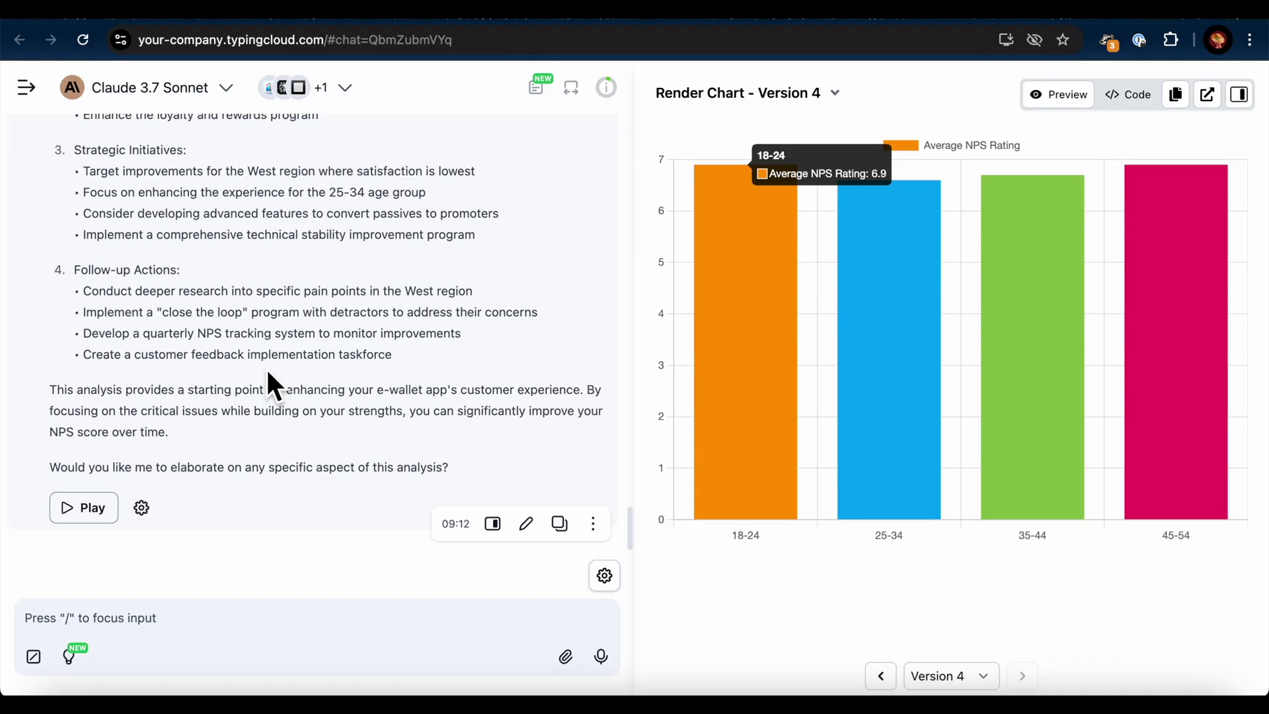
# Ask the agent to send the overview, key findings and recommendations to the Slack channel.
pyautogui.click(196, 635)
pyautogui.write('send these overview, key findings, recommendations to my c')
pyautogui.scroll(-10, 317, 482)
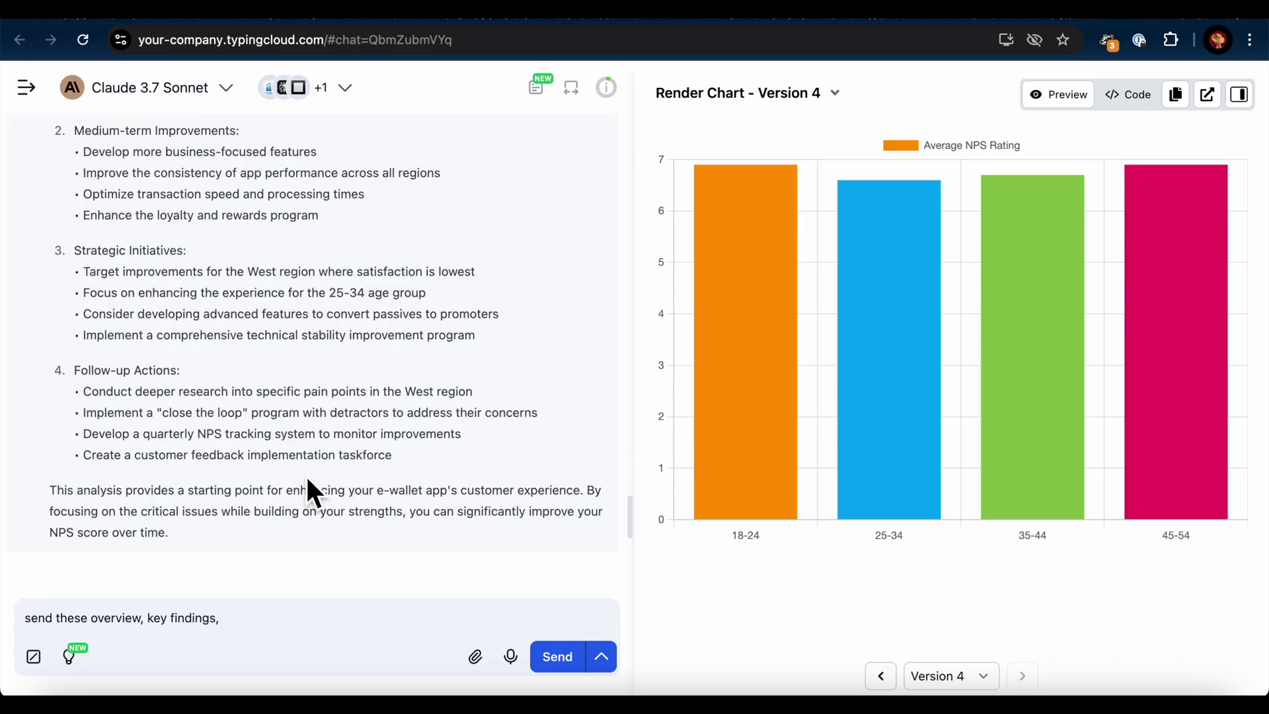
pyautogui.write('lack channel')
pyautogui.press('Return')
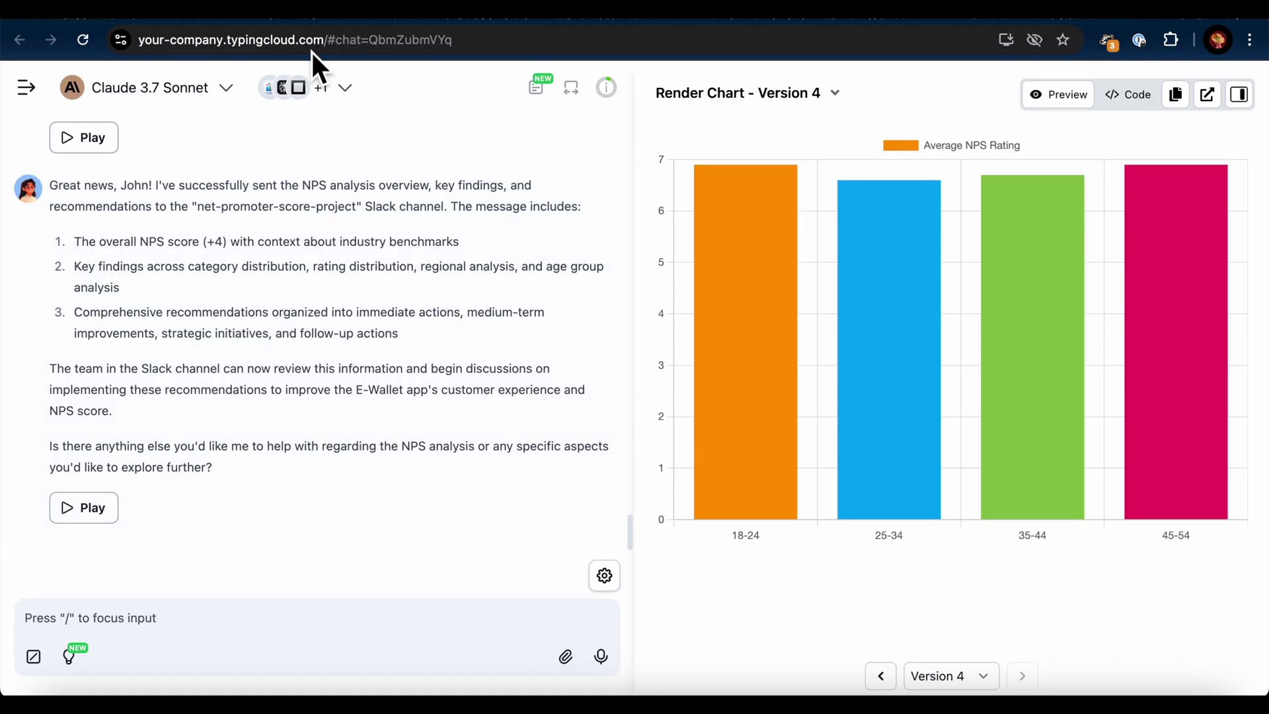
# Read the NPS interpretation, Key Findings, Rating Distribution and Regional Analysis in the Slack post.
pyautogui.click(656, 30)
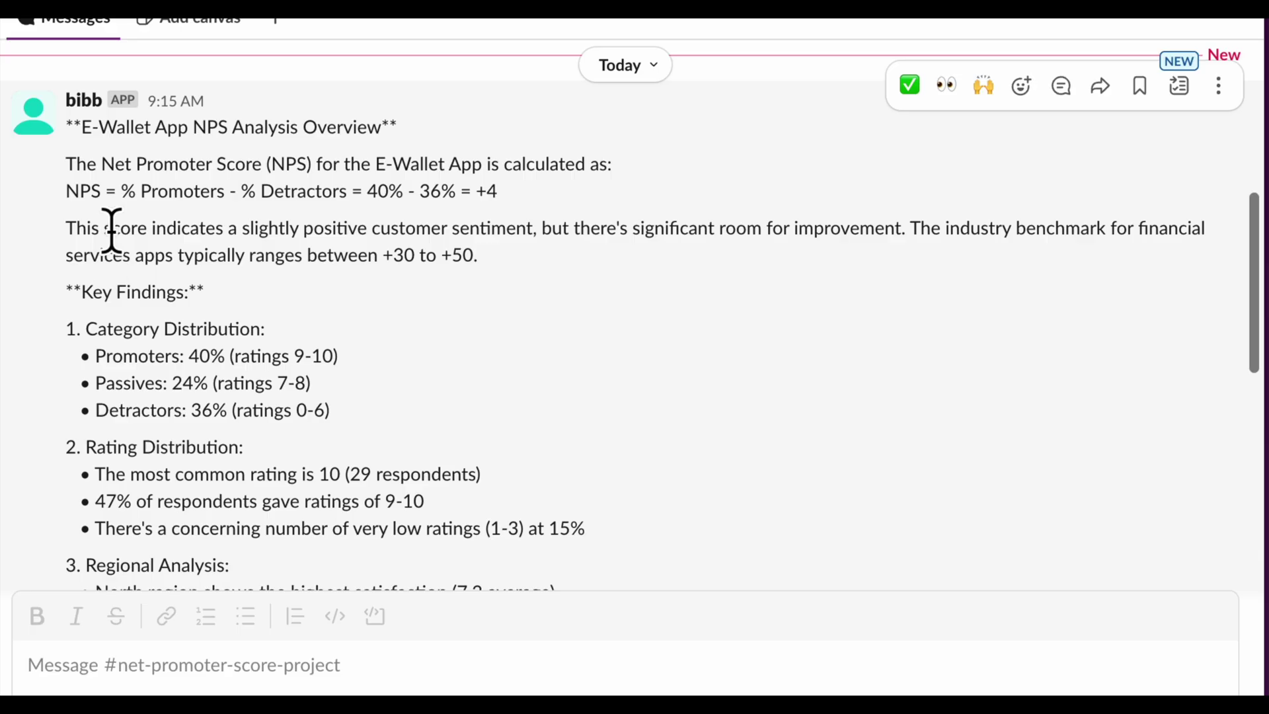
pyautogui.tripleClick(108, 227)
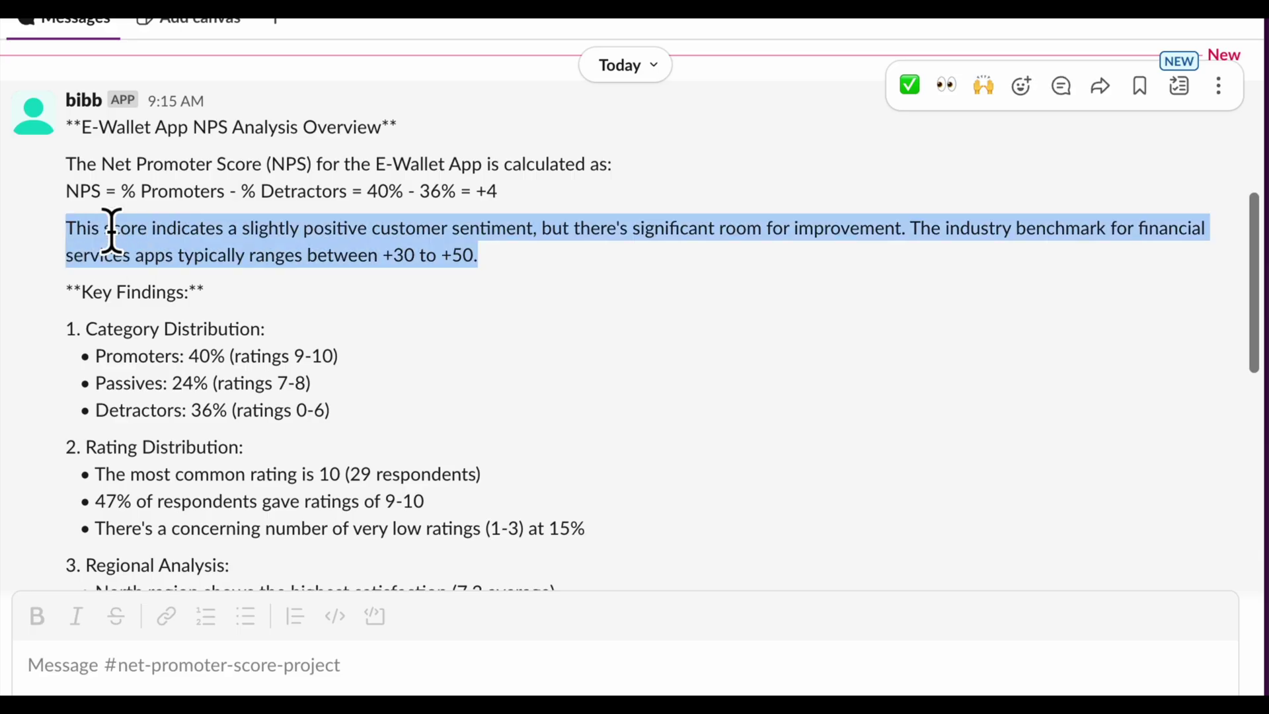
pyautogui.scroll(-1, 112, 251)
pyautogui.tripleClick(108, 231)
pyautogui.scroll(-1, 410, 298)
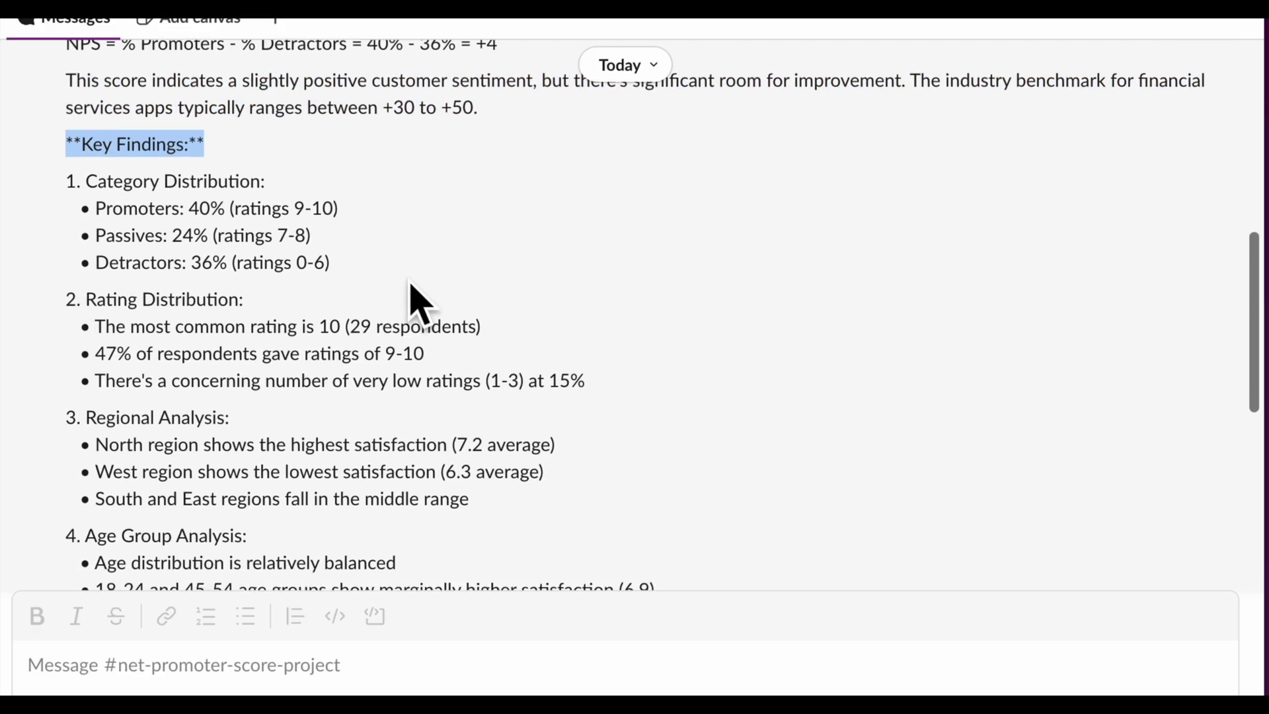
pyautogui.click(352, 276)
pyautogui.moveTo(352, 277); pyautogui.dragTo(612, 246)
pyautogui.scroll(-2, 156, 341)
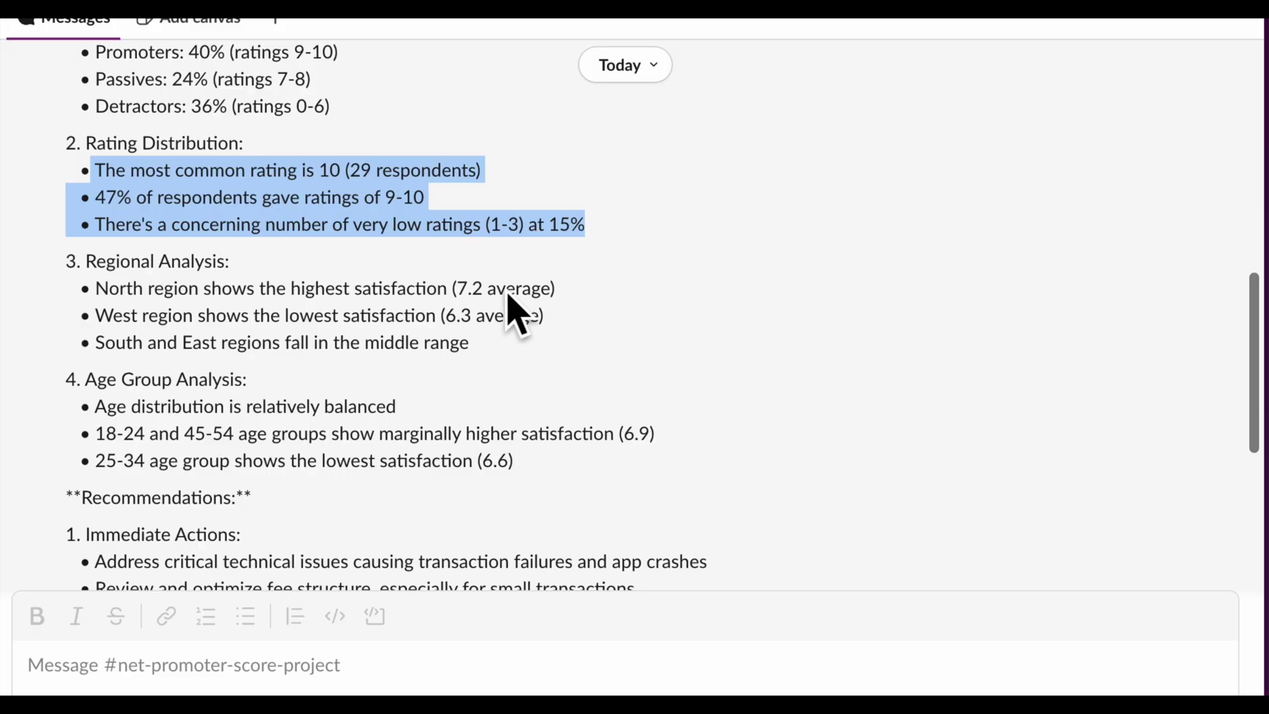
pyautogui.click(497, 352)
pyautogui.moveTo(492, 336); pyautogui.dragTo(96, 287)
# Review the fee structure, Immediate Actions and Medium-term Improvements recommendations.
pyautogui.scroll(-2, 85, 275)
pyautogui.scroll(-3, 99, 295)
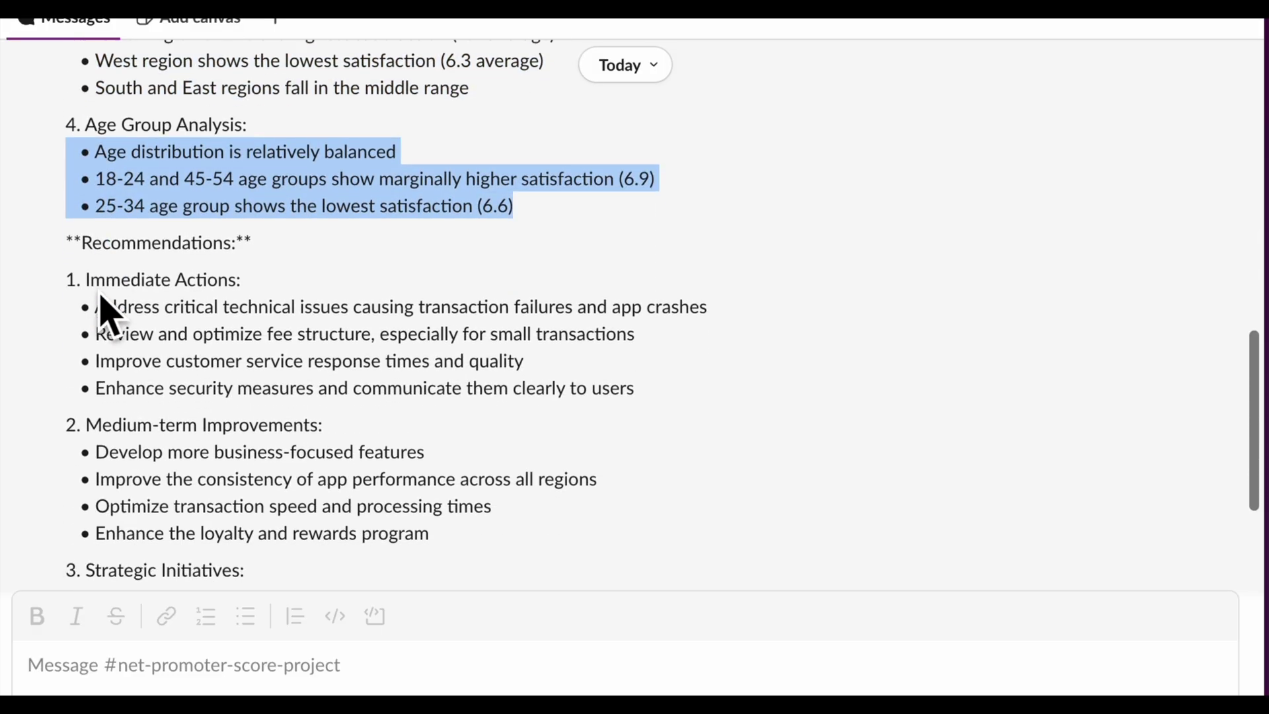
pyautogui.tripleClick(129, 239)
pyautogui.tripleClick(164, 212)
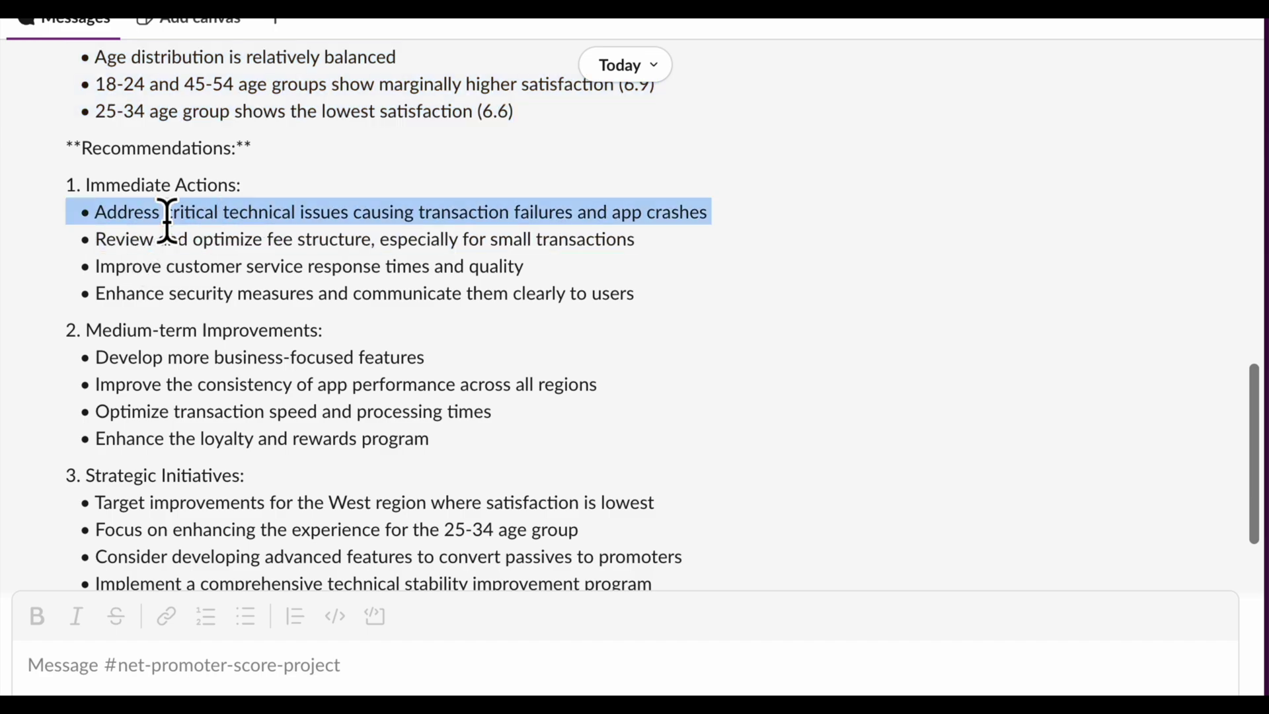
pyautogui.moveTo(164, 212); pyautogui.dragTo(212, 333)
pyautogui.scroll(-2, 170, 280)
pyautogui.tripleClick(204, 255)
pyautogui.scroll(-1, 215, 323)
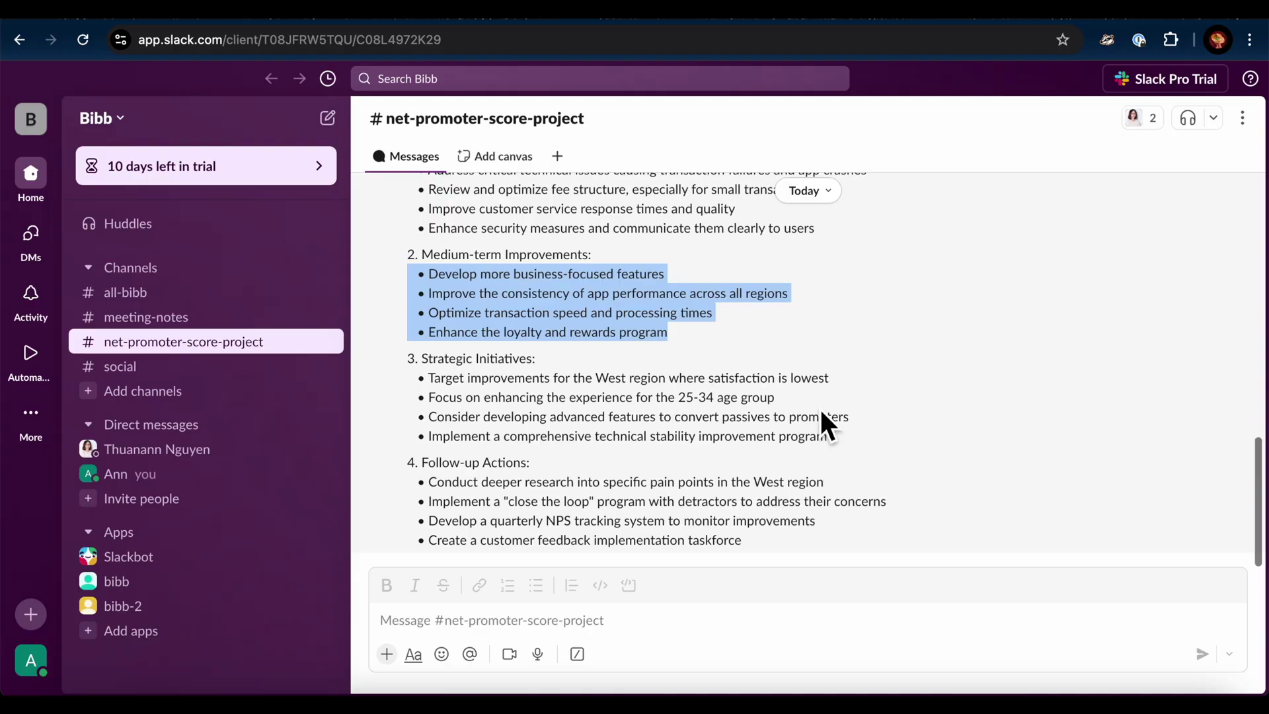
pyautogui.click(760, 386)
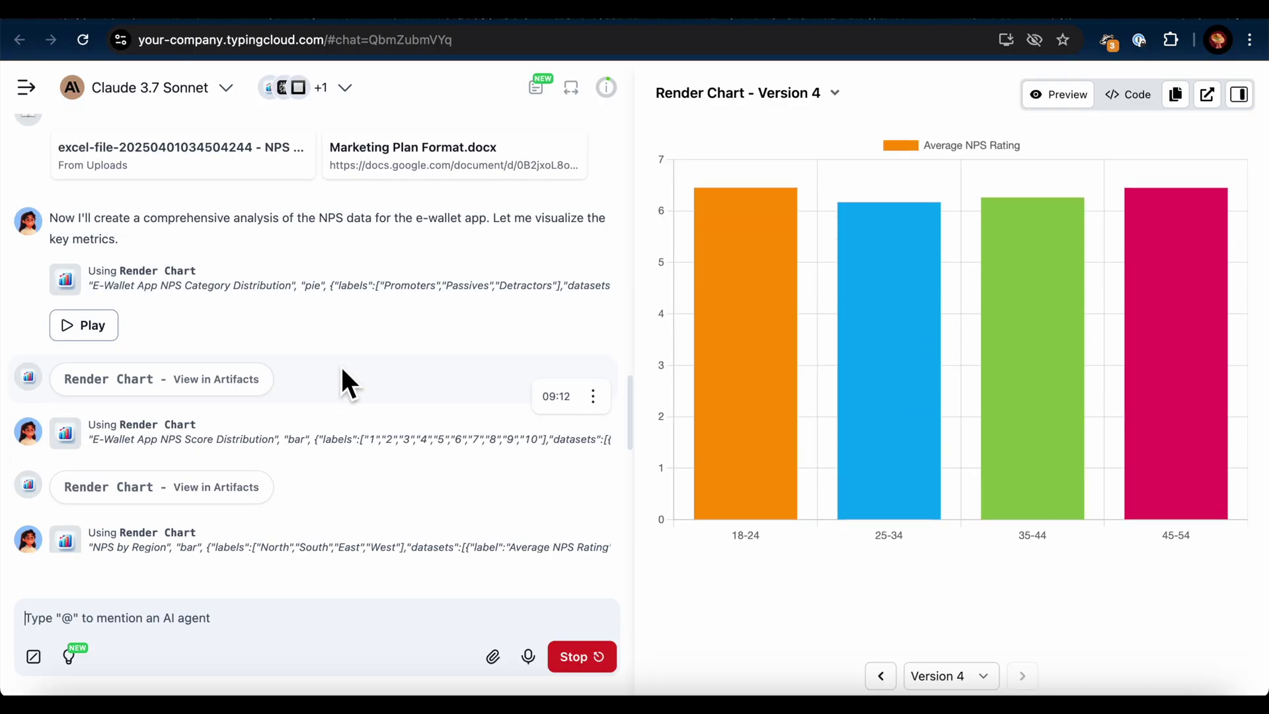
# Display the Version 1 Promoters, Passives and Detractors pie chart in the artifact panel.
pyautogui.scroll(4, 341, 370)
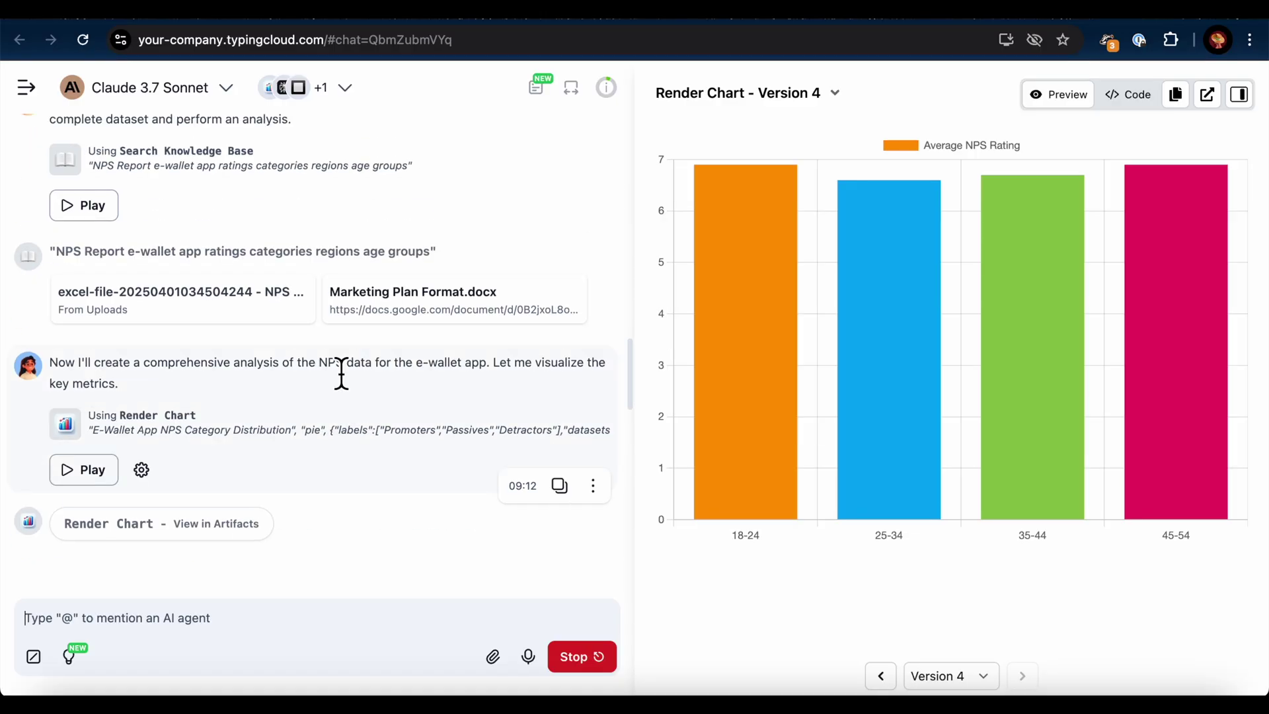
pyautogui.scroll(-1, 342, 372)
pyautogui.click(232, 476)
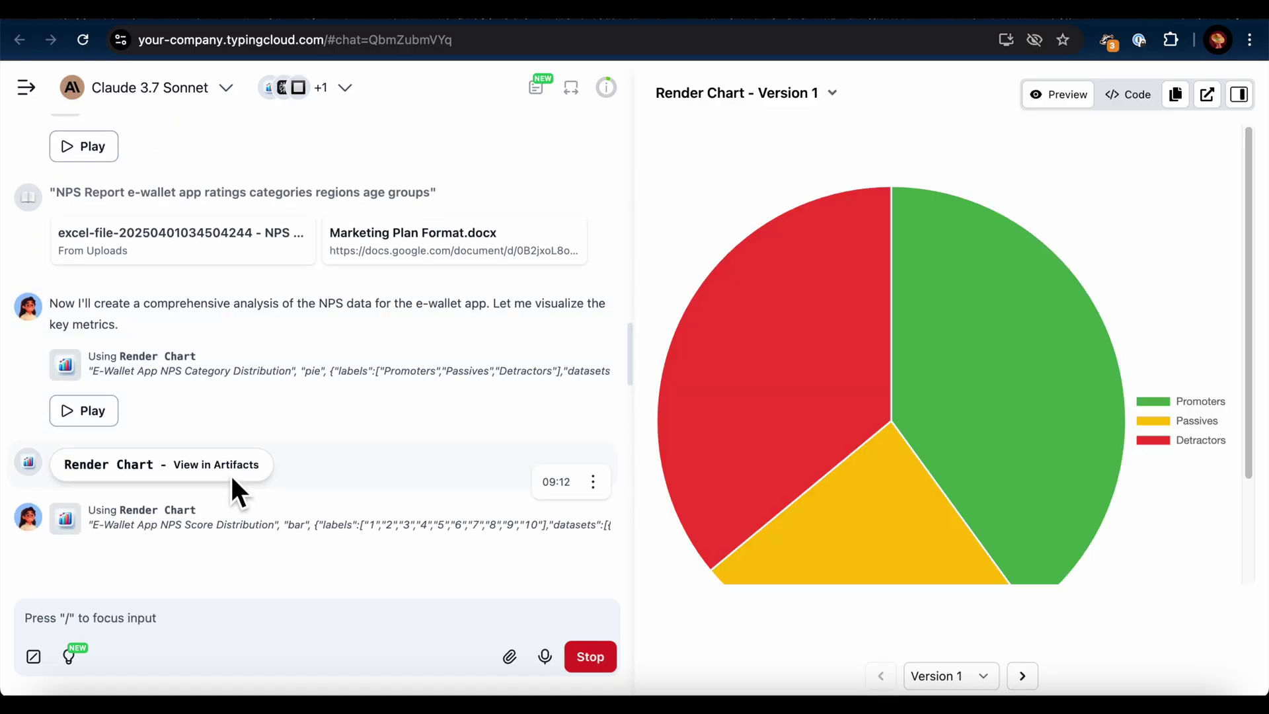